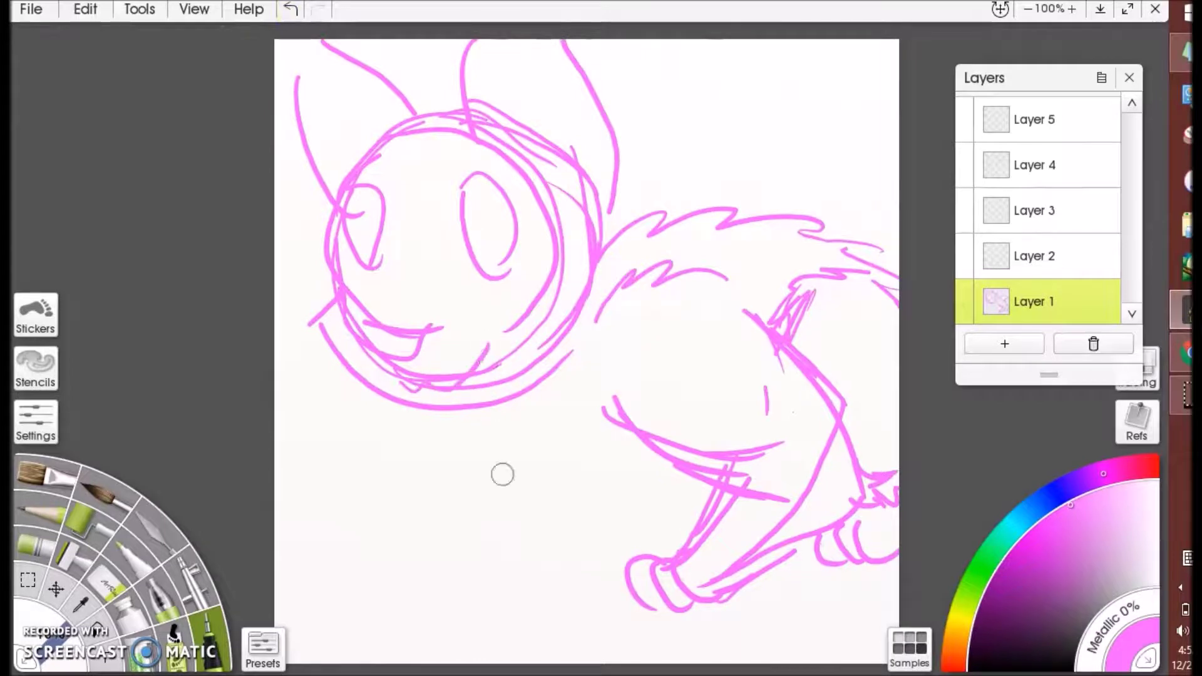
Sketch the raised tail's edge and complete the creature's ears with inner-ear lines in pink on Layer 1
{"action": "left_click_drag", "start_coordinate": [732, 41], "coordinate": [789, 212]}
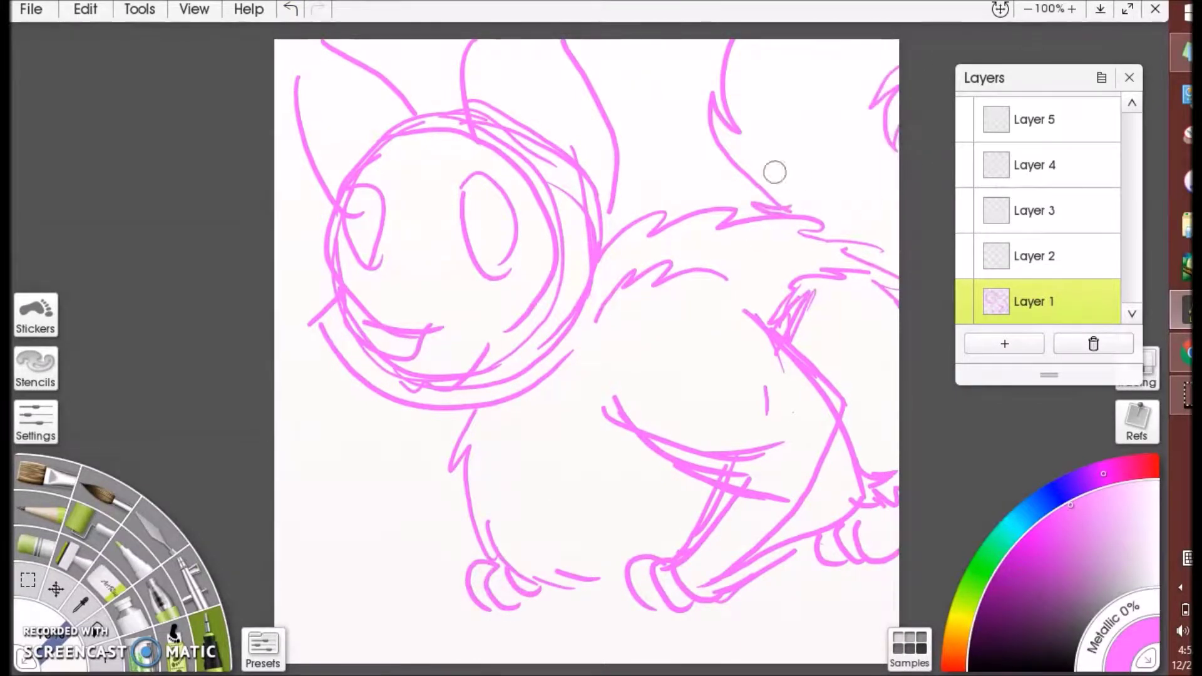
{"action": "left_click_drag", "start_coordinate": [308, 54], "coordinate": [361, 153]}
{"action": "left_click_drag", "start_coordinate": [520, 41], "coordinate": [550, 143]}
{"action": "left_click_drag", "start_coordinate": [326, 44], "coordinate": [417, 111]}
{"action": "left_click_drag", "start_coordinate": [295, 47], "coordinate": [344, 177]}
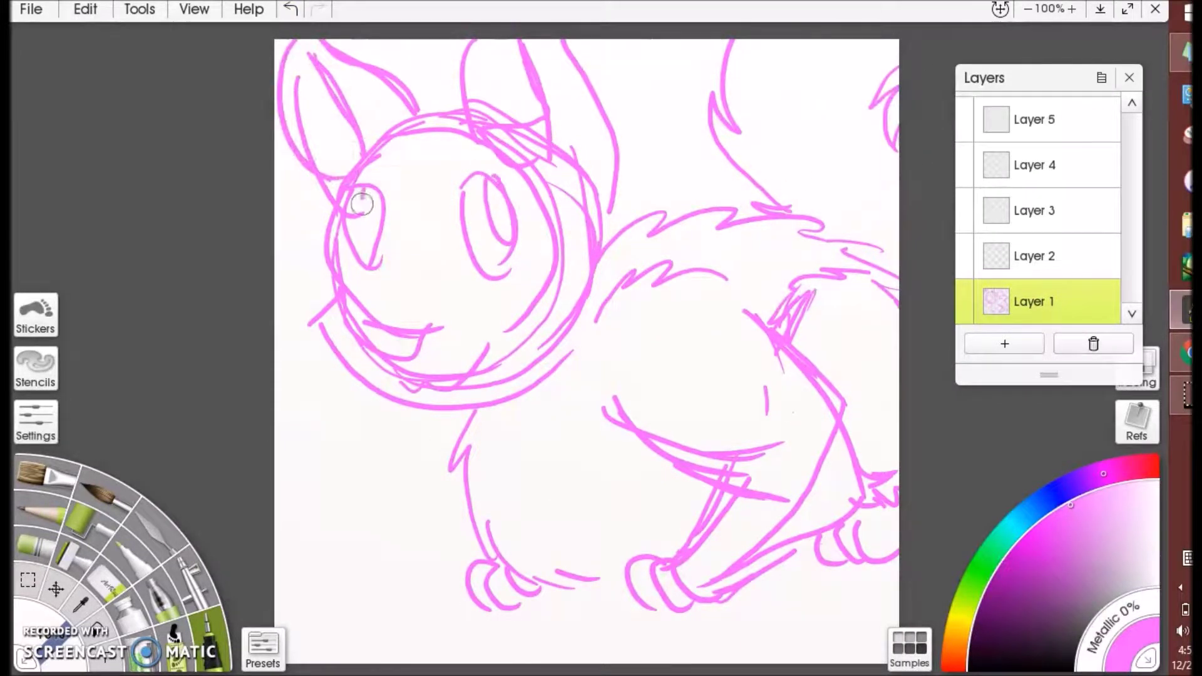
Rework the sketch with furry strokes along the creature's back, chest and front leg, and define the toes of the front paw
{"action": "left_click_drag", "start_coordinate": [873, 249], "coordinate": [717, 216]}
{"action": "left_click", "coordinate": [199, 633]}
{"action": "left_click_drag", "start_coordinate": [471, 415], "coordinate": [449, 470]}
{"action": "left_click_drag", "start_coordinate": [473, 480], "coordinate": [524, 553]}
{"action": "left_click_drag", "start_coordinate": [514, 520], "coordinate": [579, 569]}
{"action": "left_click_drag", "start_coordinate": [484, 543], "coordinate": [471, 600]}
{"action": "left_click_drag", "start_coordinate": [504, 542], "coordinate": [495, 602]}
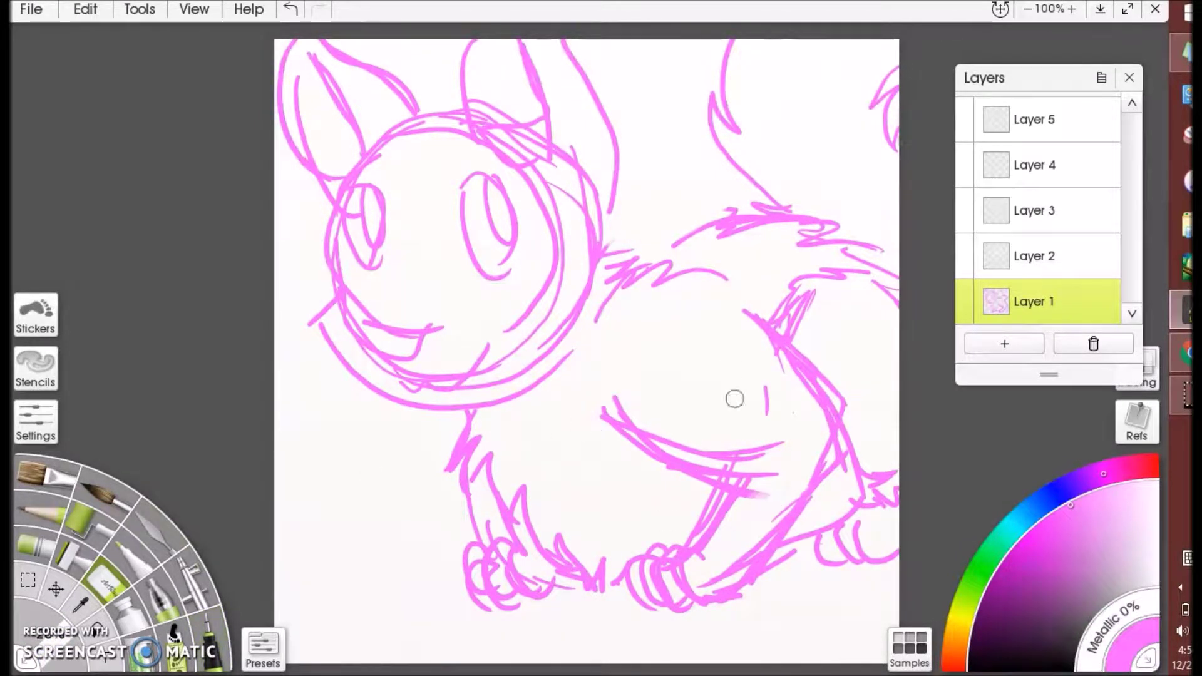
Paint a clump of dark green grass blades at the canvas's bottom right on Layer 2
{"action": "left_click", "coordinate": [1035, 256]}
{"action": "left_click", "coordinate": [979, 572]}
{"action": "left_click", "coordinate": [1009, 614]}
{"action": "left_click_drag", "start_coordinate": [774, 602], "coordinate": [783, 662]}
{"action": "left_click_drag", "start_coordinate": [809, 603], "coordinate": [798, 662]}
{"action": "left_click_drag", "start_coordinate": [818, 555], "coordinate": [801, 662]}
{"action": "mouse_move", "coordinate": [815, 662]}
{"action": "left_mouse_down"}
{"action": "mouse_move", "coordinate": [844, 477]}
{"action": "mouse_move", "coordinate": [911, 408]}
{"action": "left_mouse_up"}
{"action": "left_click_drag", "start_coordinate": [814, 504], "coordinate": [848, 441]}
{"action": "left_click_drag", "start_coordinate": [761, 504], "coordinate": [782, 445]}
{"action": "left_click_drag", "start_coordinate": [712, 506], "coordinate": [735, 452]}
{"action": "left_click_drag", "start_coordinate": [738, 505], "coordinate": [762, 445]}
Extend the dark green grass blades along the whole bottom edge of the canvas on Layer 2
{"action": "left_click", "coordinate": [1022, 628]}
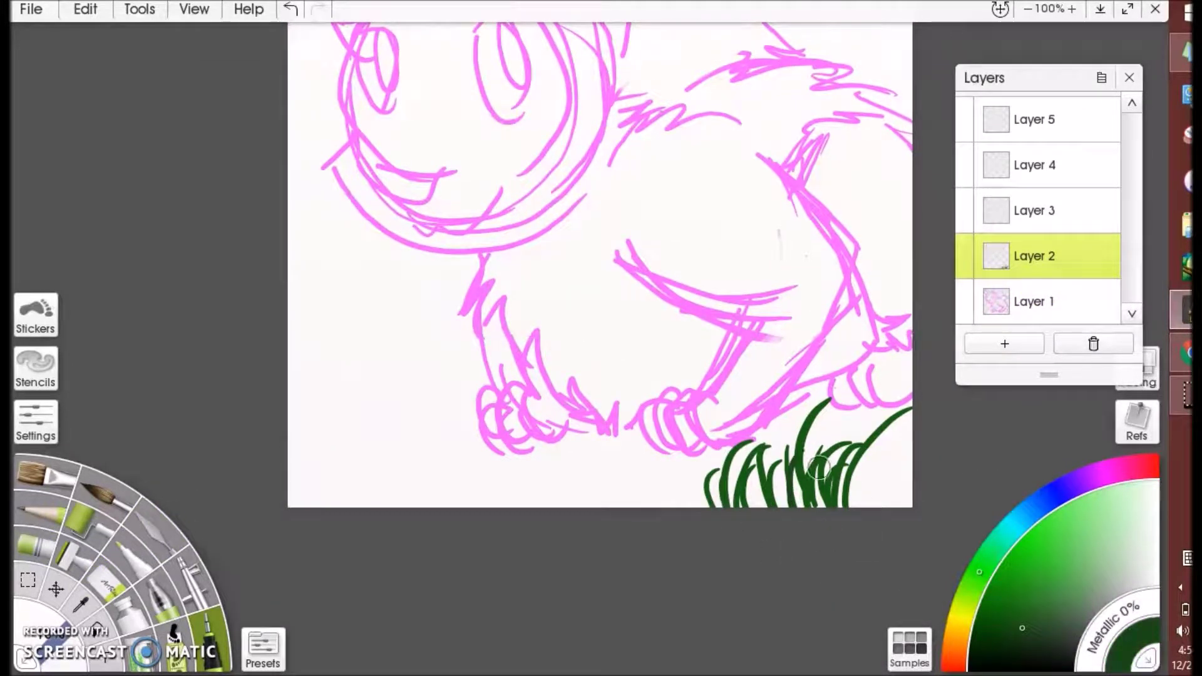
{"action": "left_click_drag", "start_coordinate": [870, 506], "coordinate": [879, 460]}
{"action": "left_click_drag", "start_coordinate": [892, 504], "coordinate": [908, 456]}
{"action": "left_click_drag", "start_coordinate": [366, 506], "coordinate": [396, 418]}
{"action": "mouse_move", "coordinate": [476, 506]}
{"action": "left_mouse_down"}
{"action": "mouse_move", "coordinate": [501, 447]}
{"action": "mouse_move", "coordinate": [462, 402]}
{"action": "left_mouse_up"}
{"action": "mouse_move", "coordinate": [300, 506]}
{"action": "left_mouse_down"}
{"action": "mouse_move", "coordinate": [337, 397]}
{"action": "mouse_move", "coordinate": [323, 446]}
{"action": "left_mouse_up"}
{"action": "left_click_drag", "start_coordinate": [469, 506], "coordinate": [492, 434]}
{"action": "left_click_drag", "start_coordinate": [542, 505], "coordinate": [563, 459]}
{"action": "left_click_drag", "start_coordinate": [870, 505], "coordinate": [899, 398]}
{"action": "left_click_drag", "start_coordinate": [761, 506], "coordinate": [787, 432]}
{"action": "left_click_drag", "start_coordinate": [623, 506], "coordinate": [649, 422]}
{"action": "left_click_drag", "start_coordinate": [663, 505], "coordinate": [668, 435]}
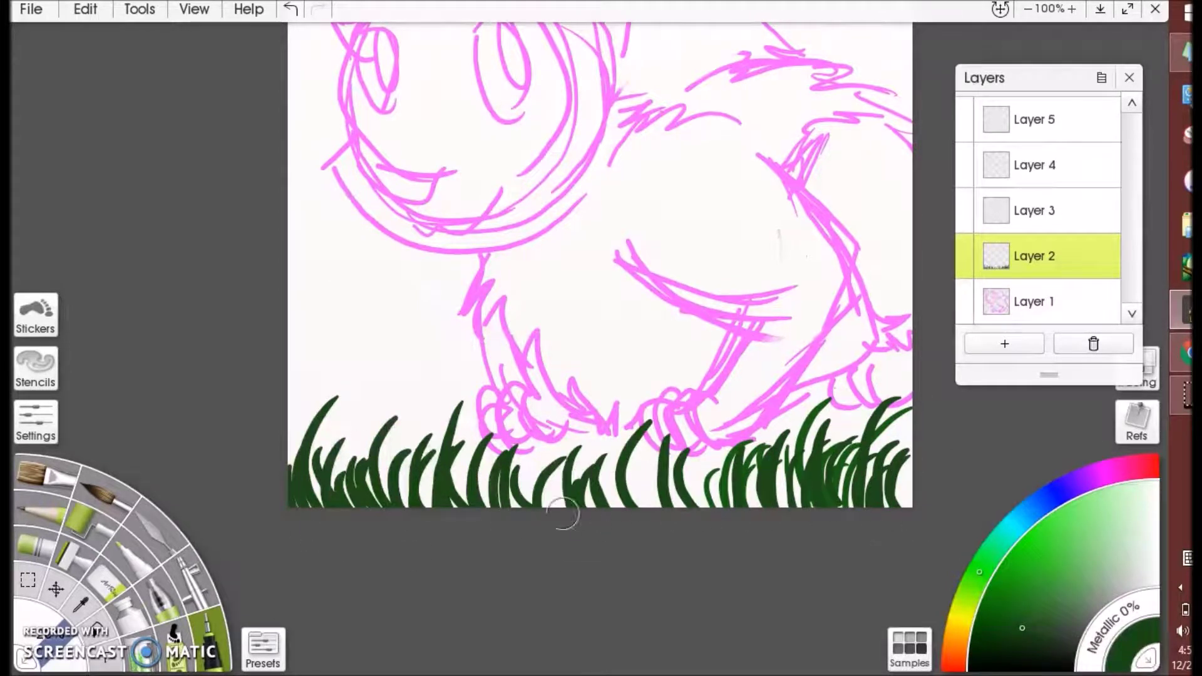
{"action": "left_click_drag", "start_coordinate": [541, 506], "coordinate": [562, 412]}
Paint a second row of slightly brighter dark green grass on Layer 3 to fill the gaps between the blades
{"action": "left_click", "coordinate": [1034, 210]}
{"action": "left_click", "coordinate": [1003, 619]}
{"action": "left_click_drag", "start_coordinate": [782, 506], "coordinate": [791, 451]}
{"action": "left_click_drag", "start_coordinate": [715, 506], "coordinate": [732, 393]}
{"action": "left_click_drag", "start_coordinate": [675, 506], "coordinate": [689, 418]}
{"action": "left_click_drag", "start_coordinate": [641, 495], "coordinate": [662, 426]}
{"action": "left_click_drag", "start_coordinate": [539, 506], "coordinate": [557, 441]}
{"action": "left_click_drag", "start_coordinate": [495, 498], "coordinate": [520, 425]}
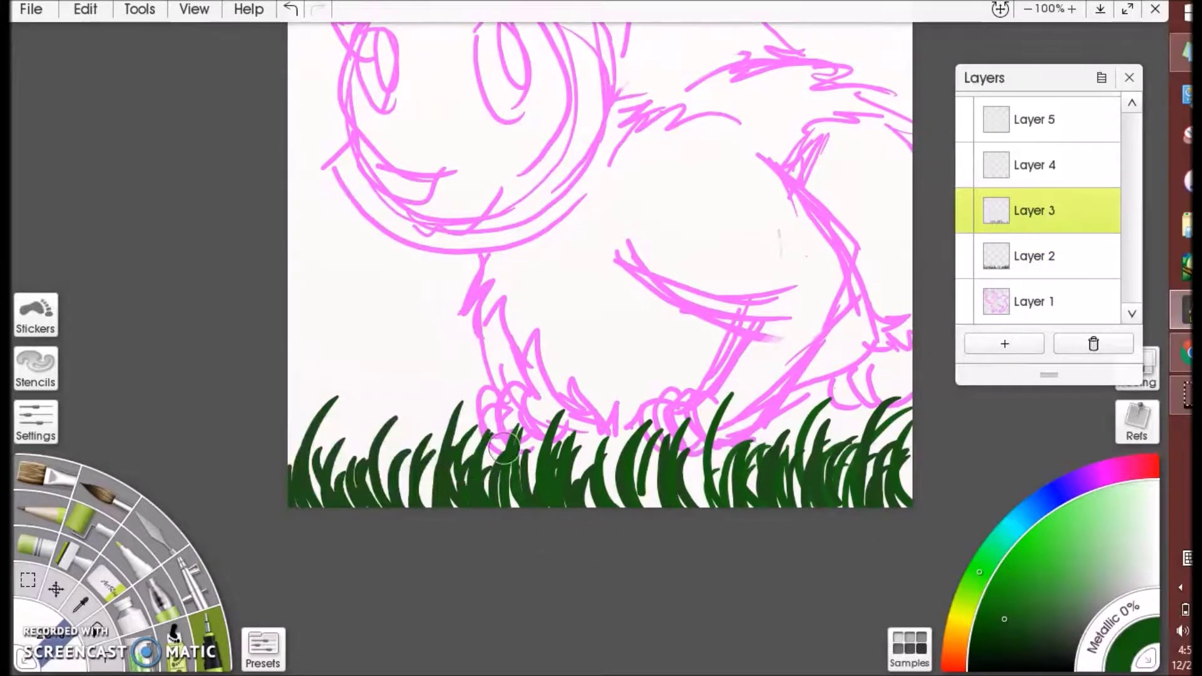
{"action": "left_click_drag", "start_coordinate": [428, 506], "coordinate": [455, 390]}
{"action": "left_click_drag", "start_coordinate": [350, 505], "coordinate": [374, 413]}
{"action": "left_click_drag", "start_coordinate": [293, 479], "coordinate": [310, 398]}
{"action": "left_click_drag", "start_coordinate": [693, 504], "coordinate": [710, 423]}
{"action": "mouse_move", "coordinate": [636, 504]}
{"action": "left_mouse_down"}
{"action": "mouse_move", "coordinate": [651, 446]}
{"action": "mouse_move", "coordinate": [622, 437]}
{"action": "left_mouse_up"}
Paint a taller row of lighter green grass blades across the canvas on Layer 4, covering the creature's paws
{"action": "left_click", "coordinate": [1025, 609]}
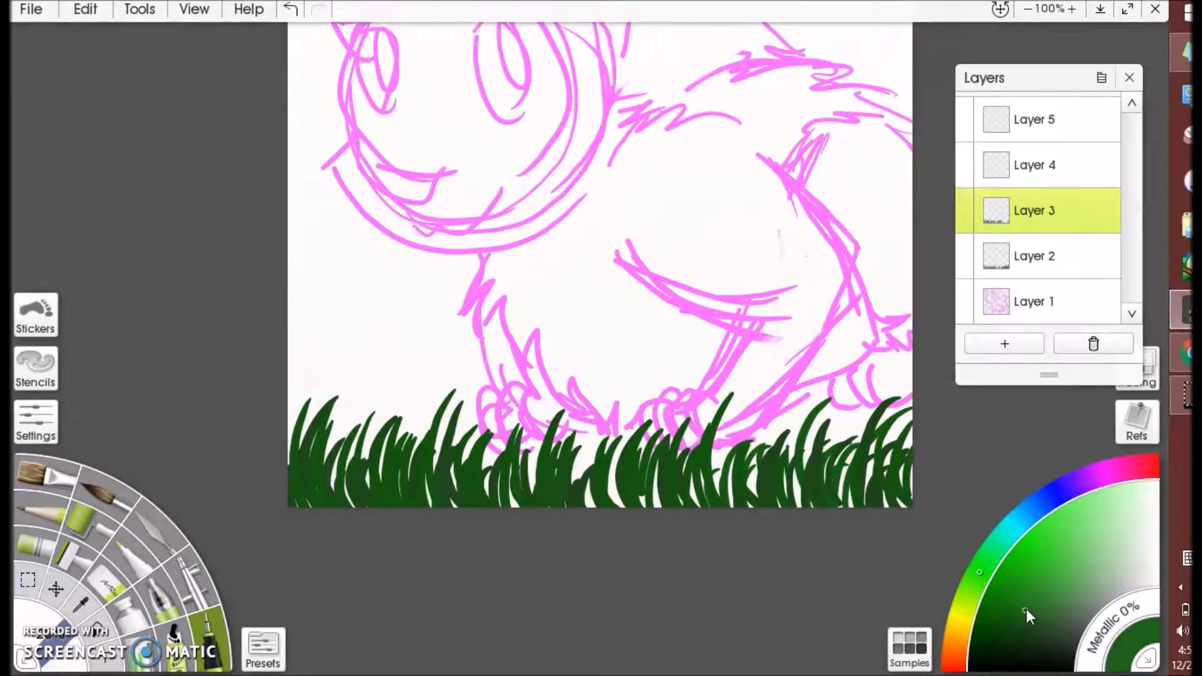
{"action": "left_click", "coordinate": [1034, 164]}
{"action": "left_click_drag", "start_coordinate": [888, 506], "coordinate": [907, 420]}
{"action": "left_click_drag", "start_coordinate": [804, 504], "coordinate": [820, 390]}
{"action": "mouse_move", "coordinate": [751, 494]}
{"action": "left_mouse_down"}
{"action": "mouse_move", "coordinate": [787, 400]}
{"action": "mouse_move", "coordinate": [736, 394]}
{"action": "left_mouse_up"}
{"action": "left_click_drag", "start_coordinate": [620, 504], "coordinate": [658, 391]}
{"action": "left_click_drag", "start_coordinate": [563, 503], "coordinate": [595, 416]}
{"action": "left_click_drag", "start_coordinate": [495, 504], "coordinate": [519, 398]}
{"action": "left_click_drag", "start_coordinate": [432, 503], "coordinate": [475, 382]}
{"action": "mouse_move", "coordinate": [376, 500]}
{"action": "left_mouse_down"}
{"action": "mouse_move", "coordinate": [401, 388]}
{"action": "mouse_move", "coordinate": [382, 376]}
{"action": "left_mouse_up"}
{"action": "mouse_move", "coordinate": [322, 504]}
{"action": "left_mouse_down"}
{"action": "mouse_move", "coordinate": [336, 374]}
{"action": "mouse_move", "coordinate": [304, 338]}
{"action": "left_mouse_up"}
{"action": "left_click_drag", "start_coordinate": [325, 439], "coordinate": [341, 375]}
{"action": "left_click_drag", "start_coordinate": [395, 422], "coordinate": [391, 341]}
{"action": "left_click_drag", "start_coordinate": [413, 463], "coordinate": [438, 350]}
{"action": "left_click_drag", "start_coordinate": [451, 432], "coordinate": [460, 373]}
{"action": "mouse_move", "coordinate": [832, 441]}
{"action": "left_mouse_down"}
{"action": "mouse_move", "coordinate": [855, 372]}
{"action": "mouse_move", "coordinate": [876, 350]}
{"action": "left_mouse_up"}
{"action": "left_click_drag", "start_coordinate": [889, 480], "coordinate": [908, 363]}
{"action": "left_click_drag", "start_coordinate": [727, 482], "coordinate": [710, 374]}
{"action": "left_click_drag", "start_coordinate": [616, 478], "coordinate": [629, 375]}
{"action": "left_click_drag", "start_coordinate": [664, 476], "coordinate": [657, 397]}
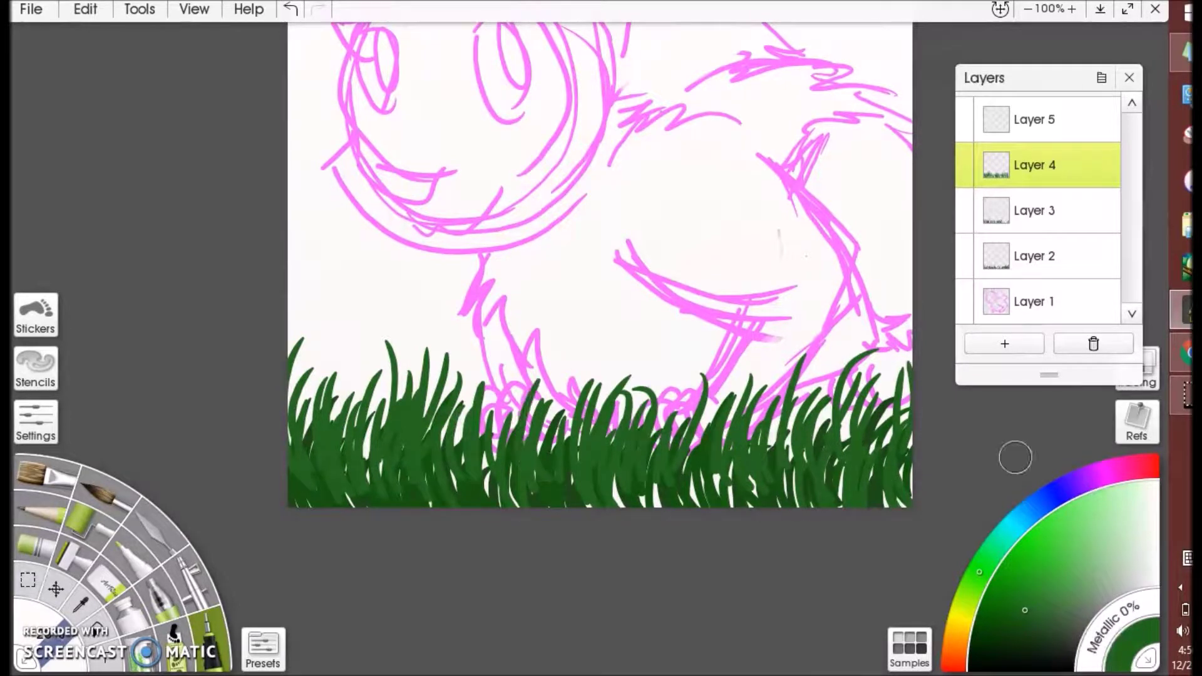
Paint green grass blades near the canvas's right and left edges on Layer 5, above the existing rows
{"action": "left_click", "coordinate": [1039, 119]}
{"action": "left_click_drag", "start_coordinate": [827, 470], "coordinate": [813, 366]}
{"action": "left_click_drag", "start_coordinate": [782, 438], "coordinate": [767, 344]}
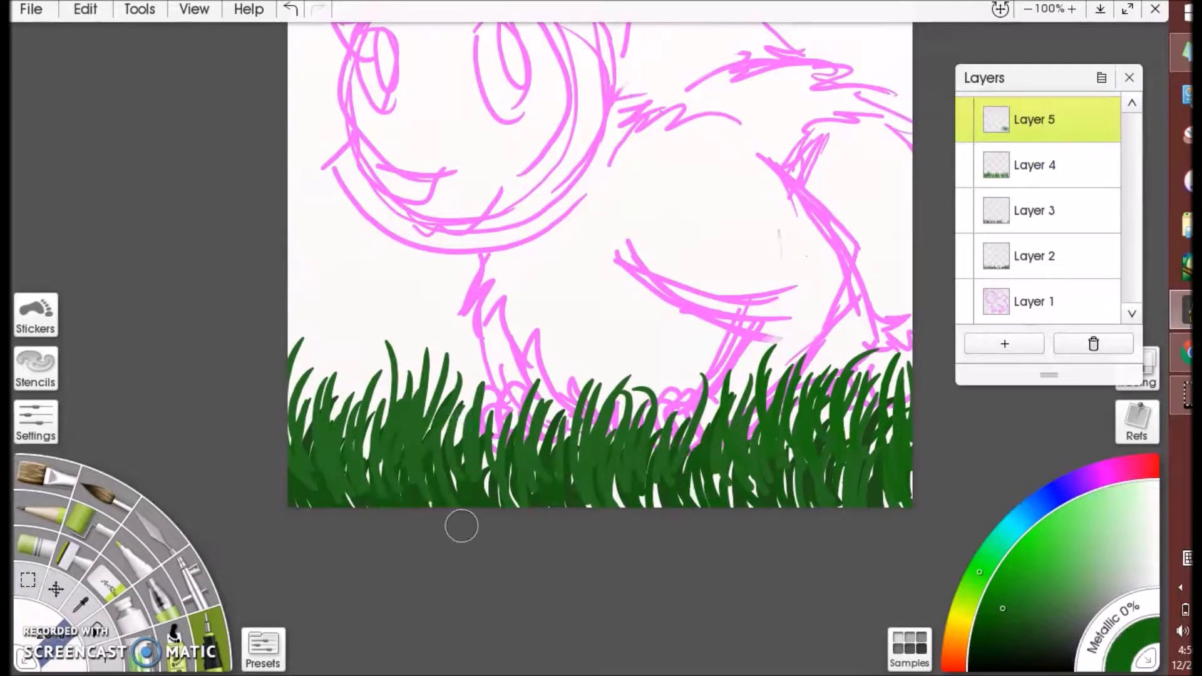
{"action": "left_click_drag", "start_coordinate": [343, 457], "coordinate": [368, 345]}
{"action": "left_click_drag", "start_coordinate": [307, 441], "coordinate": [332, 335]}
Switch to a brighter green and fill Layer 5 with a dense row of tall, curved grass blades
{"action": "left_click", "coordinate": [996, 594]}
{"action": "left_click_drag", "start_coordinate": [673, 426], "coordinate": [696, 358]}
{"action": "left_click_drag", "start_coordinate": [720, 447], "coordinate": [729, 379]}
{"action": "mouse_move", "coordinate": [579, 453]}
{"action": "left_mouse_down"}
{"action": "mouse_move", "coordinate": [625, 359]}
{"action": "mouse_move", "coordinate": [567, 355]}
{"action": "left_mouse_up"}
{"action": "left_click_drag", "start_coordinate": [479, 466], "coordinate": [498, 356]}
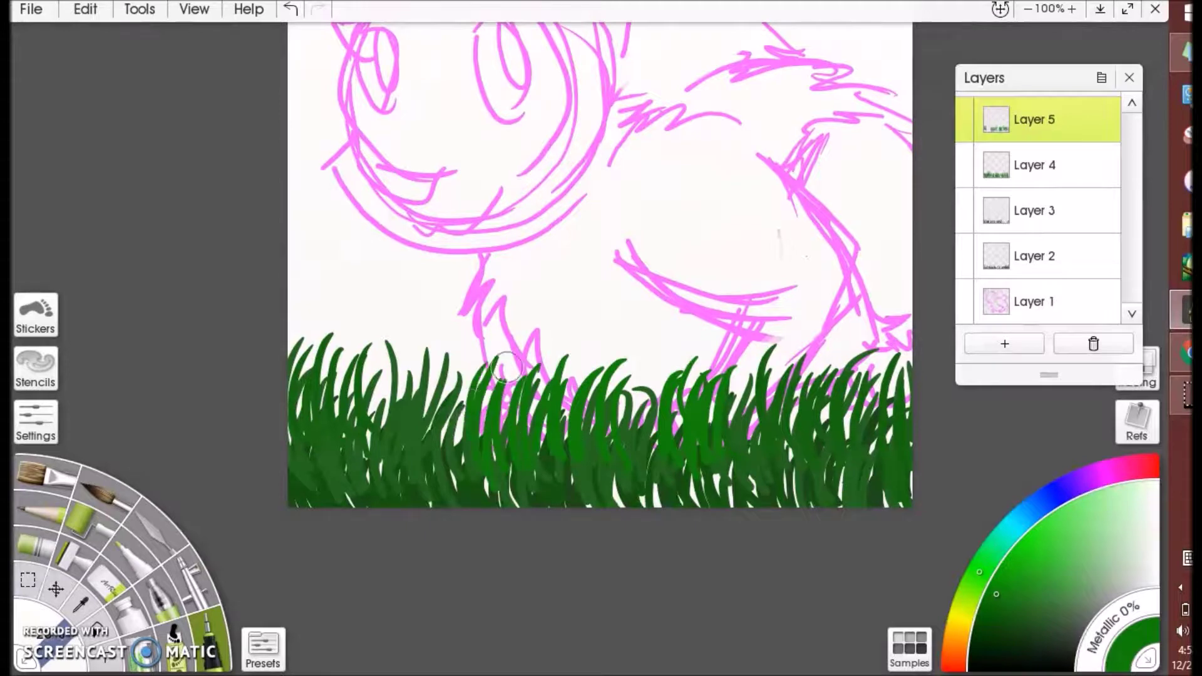
{"action": "left_click_drag", "start_coordinate": [466, 410], "coordinate": [463, 368]}
{"action": "left_click_drag", "start_coordinate": [438, 419], "coordinate": [432, 357]}
{"action": "left_click_drag", "start_coordinate": [417, 418], "coordinate": [404, 344]}
{"action": "left_click_drag", "start_coordinate": [357, 468], "coordinate": [369, 385]}
{"action": "left_click_drag", "start_coordinate": [635, 425], "coordinate": [663, 330]}
{"action": "left_click_drag", "start_coordinate": [585, 423], "coordinate": [597, 321]}
{"action": "left_click_drag", "start_coordinate": [551, 441], "coordinate": [533, 340]}
{"action": "left_click_drag", "start_coordinate": [479, 438], "coordinate": [452, 331]}
{"action": "left_click_drag", "start_coordinate": [413, 445], "coordinate": [430, 327]}
{"action": "left_click_drag", "start_coordinate": [719, 448], "coordinate": [750, 333]}
{"action": "left_click_drag", "start_coordinate": [786, 435], "coordinate": [828, 327]}
{"action": "left_click_drag", "start_coordinate": [824, 432], "coordinate": [857, 325]}
{"action": "left_click_drag", "start_coordinate": [882, 424], "coordinate": [901, 332]}
{"action": "left_click_drag", "start_coordinate": [857, 392], "coordinate": [864, 357]}
{"action": "left_click_drag", "start_coordinate": [720, 406], "coordinate": [745, 323]}
{"action": "left_click_drag", "start_coordinate": [663, 394], "coordinate": [673, 322]}
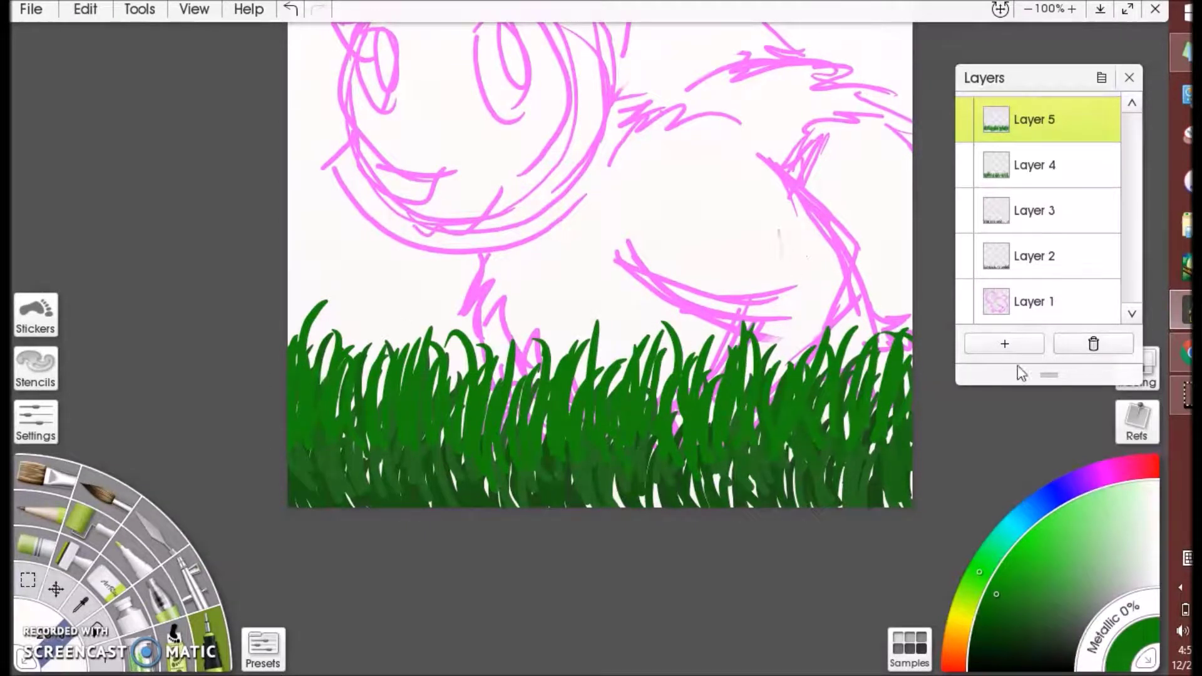
Add a new layer and paint another row of taller medium-green grass blades across the canvas
{"action": "left_click", "coordinate": [1005, 344]}
{"action": "left_click_drag", "start_coordinate": [370, 360], "coordinate": [379, 322]}
{"action": "left_click_drag", "start_coordinate": [466, 407], "coordinate": [441, 313]}
{"action": "left_click_drag", "start_coordinate": [507, 424], "coordinate": [524, 311]}
{"action": "left_click_drag", "start_coordinate": [582, 426], "coordinate": [553, 318]}
{"action": "left_click_drag", "start_coordinate": [628, 402], "coordinate": [600, 307]}
{"action": "left_click_drag", "start_coordinate": [682, 432], "coordinate": [665, 285]}
{"action": "left_click_drag", "start_coordinate": [704, 394], "coordinate": [721, 285]}
{"action": "left_click_drag", "start_coordinate": [684, 441], "coordinate": [679, 331]}
{"action": "left_click_drag", "start_coordinate": [782, 438], "coordinate": [794, 313]}
{"action": "left_click_drag", "start_coordinate": [810, 438], "coordinate": [820, 295]}
{"action": "left_click_drag", "start_coordinate": [851, 447], "coordinate": [858, 323]}
{"action": "left_click_drag", "start_coordinate": [877, 423], "coordinate": [901, 303]}
{"action": "left_click_drag", "start_coordinate": [833, 395], "coordinate": [842, 289]}
{"action": "left_click_drag", "start_coordinate": [767, 416], "coordinate": [776, 285]}
{"action": "left_click_drag", "start_coordinate": [732, 401], "coordinate": [742, 291]}
{"action": "left_click_drag", "start_coordinate": [394, 398], "coordinate": [407, 308]}
{"action": "left_click_drag", "start_coordinate": [355, 388], "coordinate": [378, 294]}
Hide the sketch on Layer 1 and reverse the grass layer order, placing the darker rows in front of the brighter ones
{"action": "scroll", "coordinate": [1036, 276], "scroll_direction": "down", "scroll_amount": 1}
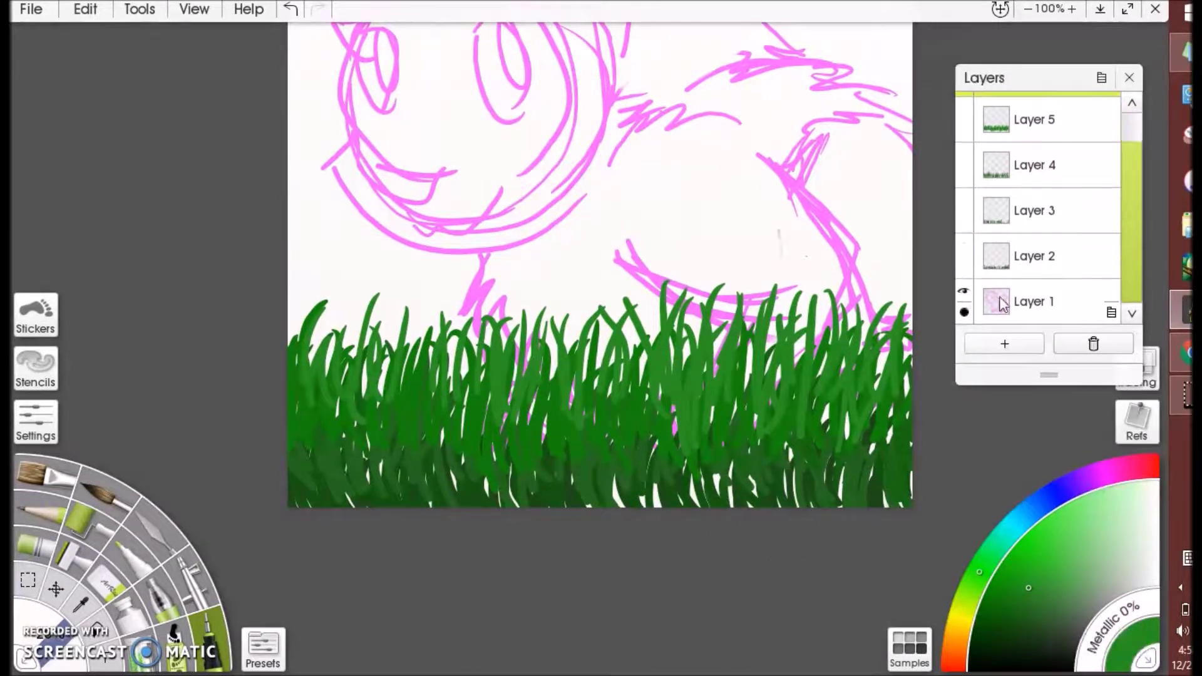
{"action": "left_click", "coordinate": [964, 295]}
{"action": "scroll", "coordinate": [1014, 139], "scroll_direction": "up", "scroll_amount": 1}
{"action": "scroll", "coordinate": [1026, 207], "scroll_direction": "down", "scroll_amount": 1}
{"action": "left_click_drag", "start_coordinate": [1036, 259], "coordinate": [1039, 105]}
{"action": "scroll", "coordinate": [1041, 206], "scroll_direction": "down", "scroll_amount": 1}
{"action": "left_click_drag", "start_coordinate": [1043, 263], "coordinate": [1043, 135]}
{"action": "left_click_drag", "start_coordinate": [1129, 210], "coordinate": [1129, 244]}
{"action": "left_click_drag", "start_coordinate": [1079, 254], "coordinate": [1052, 153]}
{"action": "left_click_drag", "start_coordinate": [1039, 253], "coordinate": [1036, 194]}
Add a new layer beneath the grass layers and fill the gaps near the ground with dark green and brown paint
{"action": "left_click", "coordinate": [1004, 343]}
{"action": "left_click", "coordinate": [978, 577]}
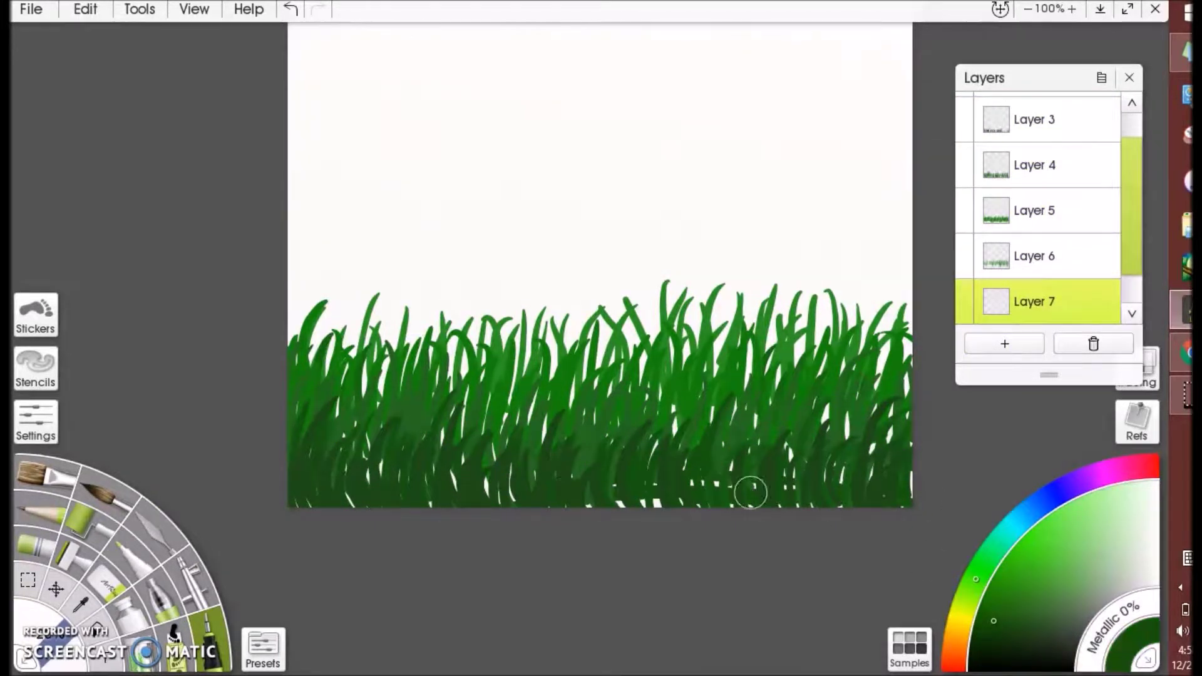
{"action": "left_click_drag", "start_coordinate": [968, 607], "coordinate": [959, 629]}
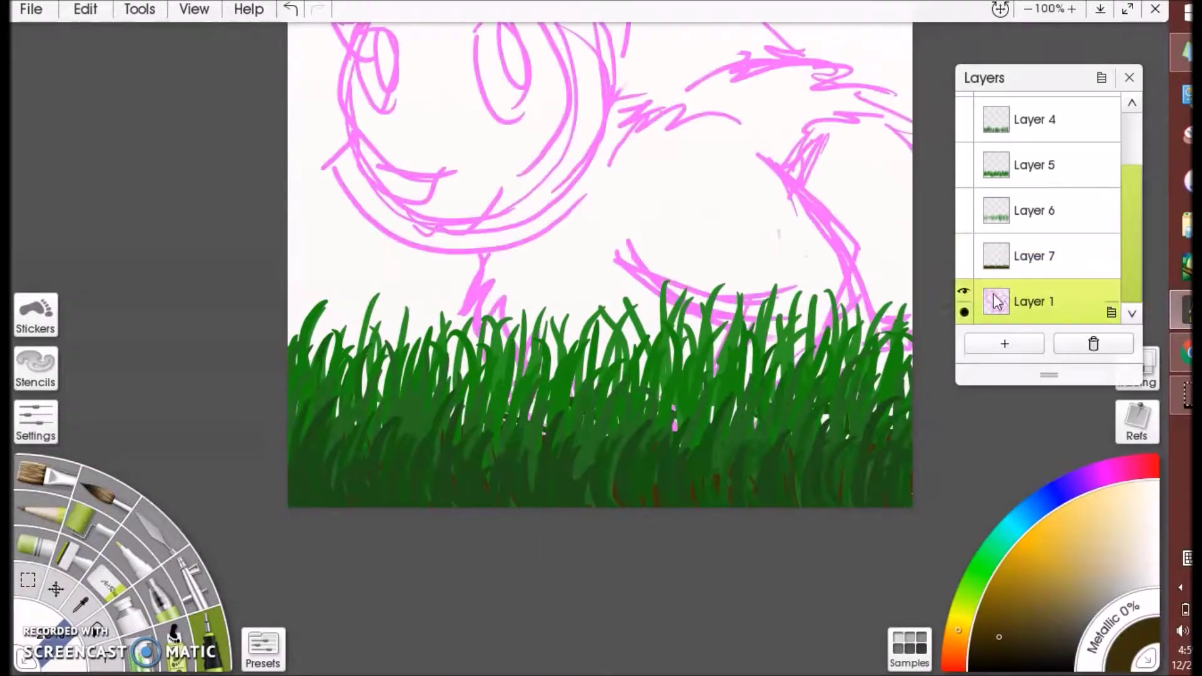
Merge the grass layers, Layer 2 through Layer 7, into a single layer
{"action": "scroll", "coordinate": [1039, 206], "scroll_direction": "up", "scroll_amount": 3}
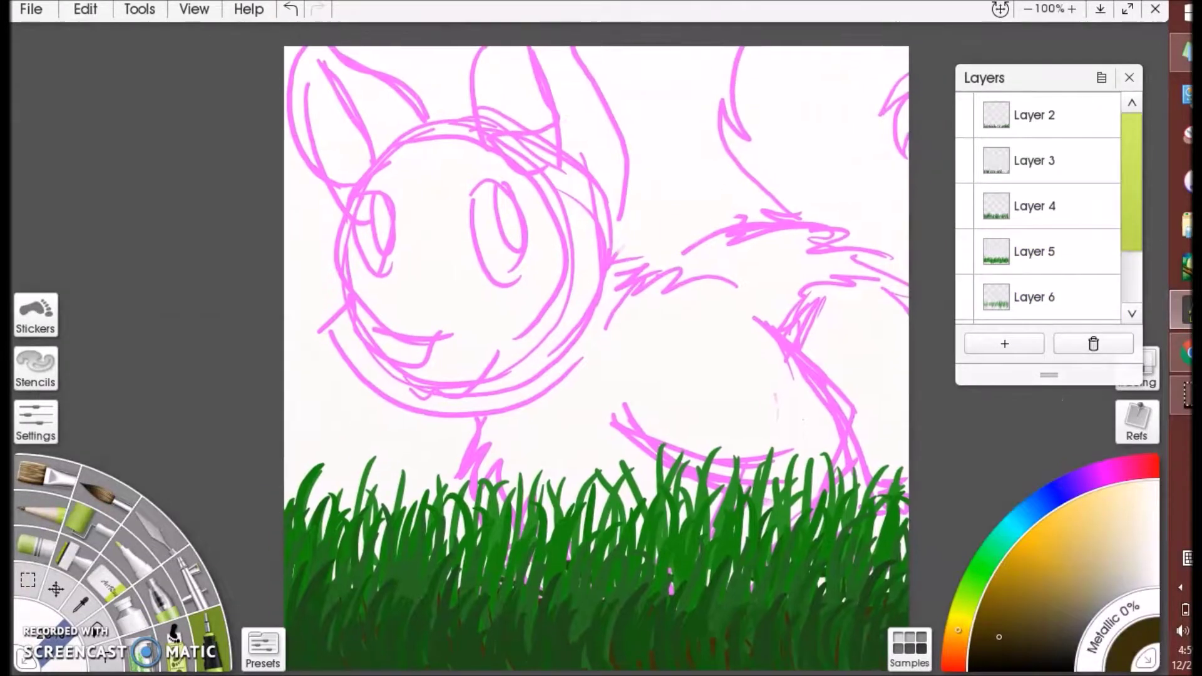
{"action": "left_click", "coordinate": [1095, 129]}
{"action": "left_click", "coordinate": [1111, 126]}
{"action": "left_click", "coordinate": [985, 303]}
{"action": "left_click", "coordinate": [1111, 171]}
{"action": "left_click", "coordinate": [983, 351]}
{"action": "left_click", "coordinate": [1112, 222]}
{"action": "left_click", "coordinate": [983, 398]}
{"action": "left_click", "coordinate": [1111, 176]}
{"action": "left_click", "coordinate": [982, 355]}
{"action": "left_click", "coordinate": [982, 398]}
Rename the merged grass layer GRASS and the pink drawing's layer SKETCH
{"action": "left_click", "coordinate": [1035, 258]}
{"action": "type", "text": "GRASS"}
{"action": "key", "text": "Return"}
{"action": "left_click", "coordinate": [1028, 300]}
{"action": "left_click", "coordinate": [1028, 300]}
{"action": "type", "text": "SKETCH"}
{"action": "key", "text": "Return"}
Add a new layer, move it beneath SKETCH, and choose a blue paint colour
{"action": "left_click", "coordinate": [1004, 344]}
{"action": "left_click_drag", "start_coordinate": [1047, 261], "coordinate": [1047, 307]}
{"action": "left_click", "coordinate": [1045, 501]}
{"action": "left_click", "coordinate": [1035, 572]}
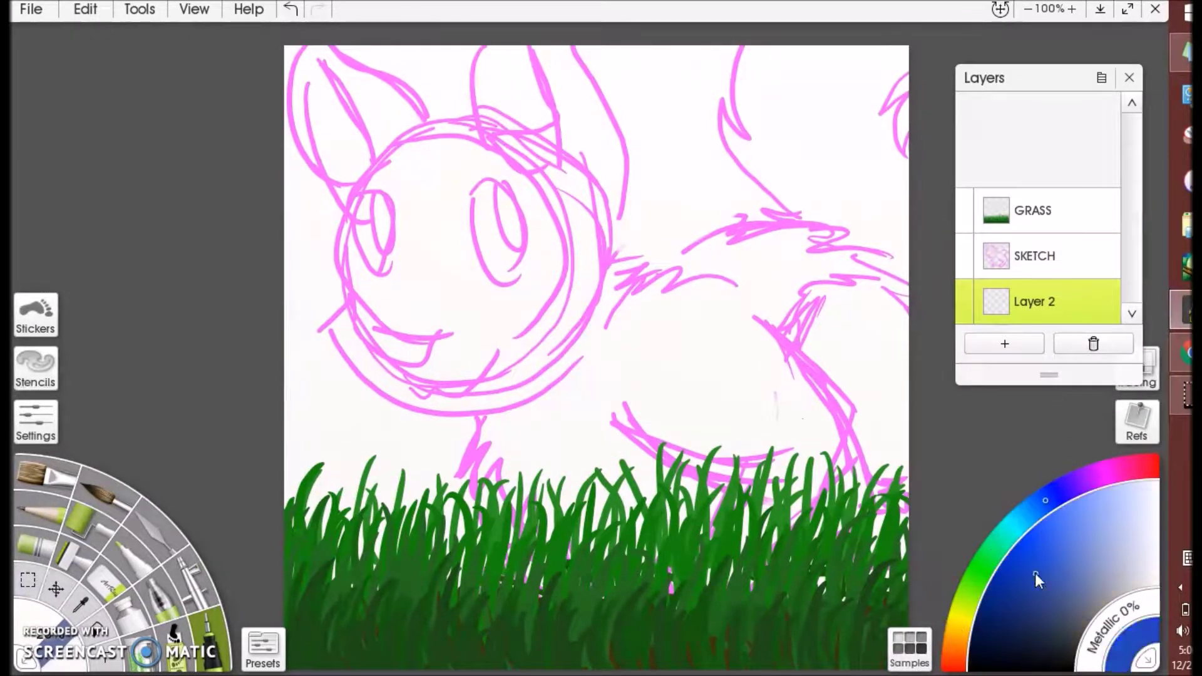
Cover the bottom layer with a dark blue-grey background, using brush sizes 500 and 800
{"action": "left_click", "coordinate": [24, 611]}
{"action": "type", "text": "500"}
{"action": "key", "text": "Return"}
{"action": "mouse_move", "coordinate": [294, 57]}
{"action": "left_mouse_down"}
{"action": "mouse_move", "coordinate": [373, 26]}
{"action": "mouse_move", "coordinate": [545, 88]}
{"action": "mouse_move", "coordinate": [604, 199]}
{"action": "mouse_move", "coordinate": [350, 500]}
{"action": "mouse_move", "coordinate": [509, 569]}
{"action": "mouse_move", "coordinate": [404, 613]}
{"action": "left_mouse_up"}
{"action": "mouse_move", "coordinate": [738, 607]}
{"action": "left_mouse_down"}
{"action": "mouse_move", "coordinate": [693, 532]}
{"action": "mouse_move", "coordinate": [545, 477]}
{"action": "mouse_move", "coordinate": [560, 258]}
{"action": "mouse_move", "coordinate": [691, 138]}
{"action": "mouse_move", "coordinate": [877, 132]}
{"action": "left_mouse_up"}
{"action": "left_click", "coordinate": [24, 610]}
{"action": "type", "text": "800"}
{"action": "key", "text": "Return"}
{"action": "mouse_move", "coordinate": [864, 413]}
{"action": "left_mouse_down"}
{"action": "mouse_move", "coordinate": [780, 309]}
{"action": "mouse_move", "coordinate": [870, 175]}
{"action": "left_mouse_up"}
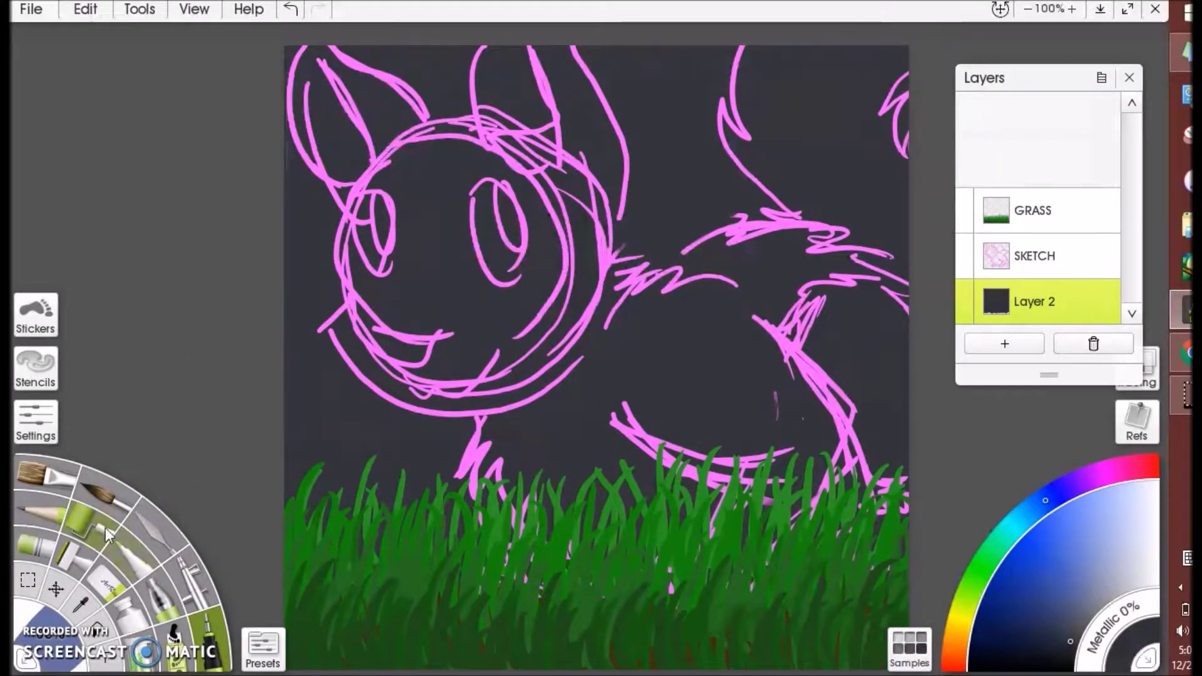
Set the tool size to 50, choose white as the paint colour, and undo the trial marks
{"action": "left_click", "coordinate": [88, 643]}
{"action": "type", "text": "50"}
{"action": "key", "text": "Return"}
{"action": "left_click", "coordinate": [1158, 481]}
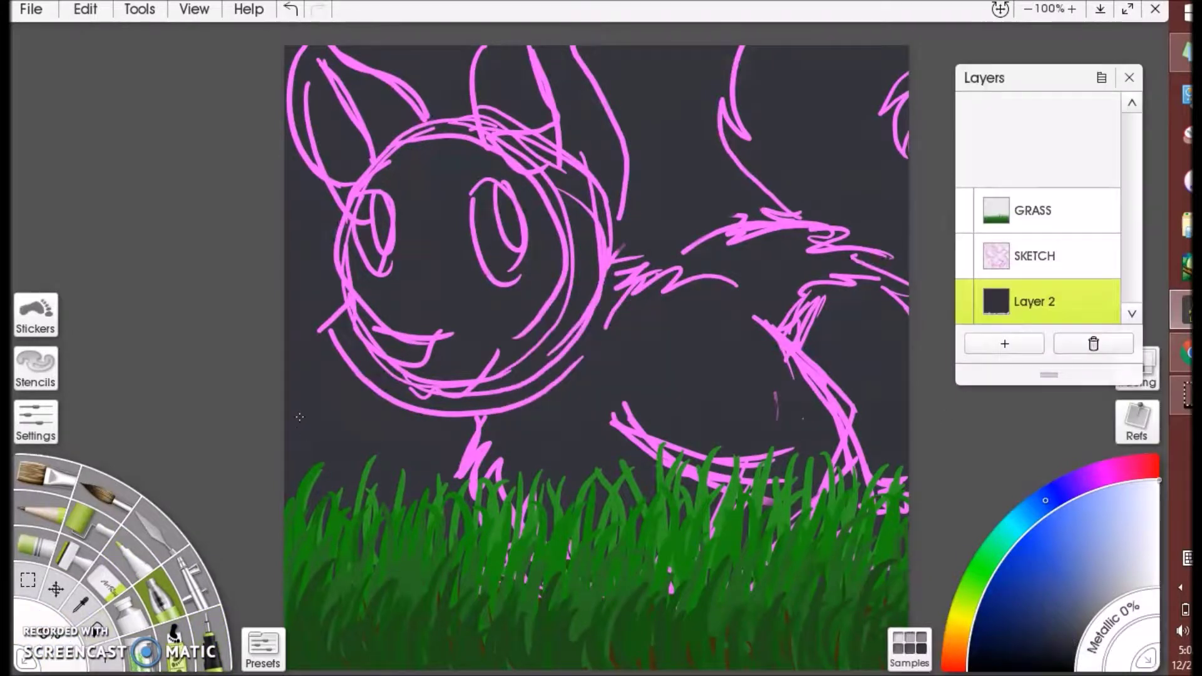
{"action": "left_click", "coordinate": [290, 9]}
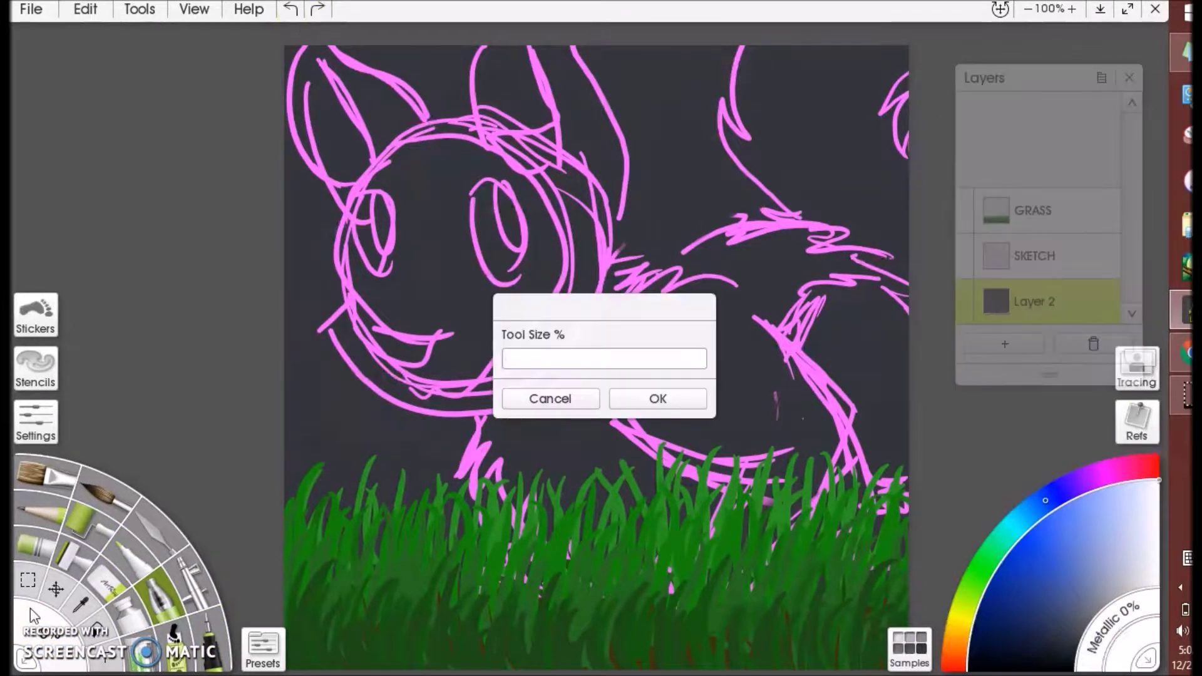
{"action": "left_click", "coordinate": [290, 9]}
{"action": "left_click", "coordinate": [291, 10]}
{"action": "left_click", "coordinate": [295, 14]}
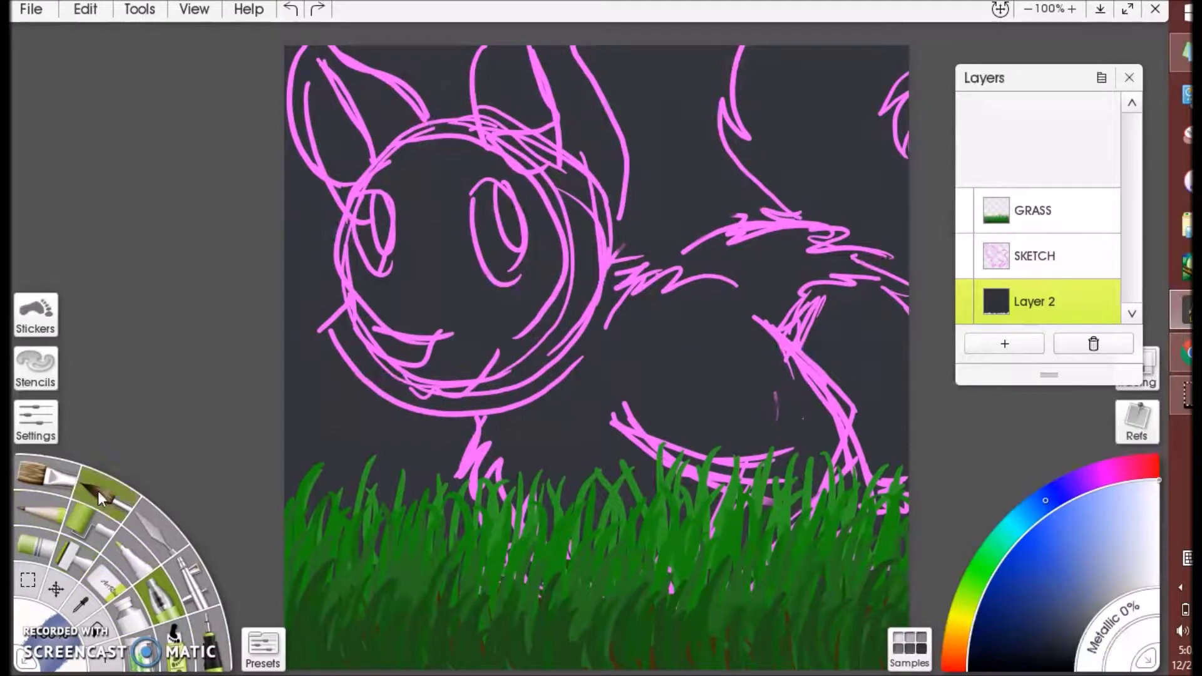
Compare the presets of several tools, choose a pen preset, and dot pale grey stars across the sky
{"action": "left_click", "coordinate": [262, 646]}
{"action": "left_click", "coordinate": [378, 560]}
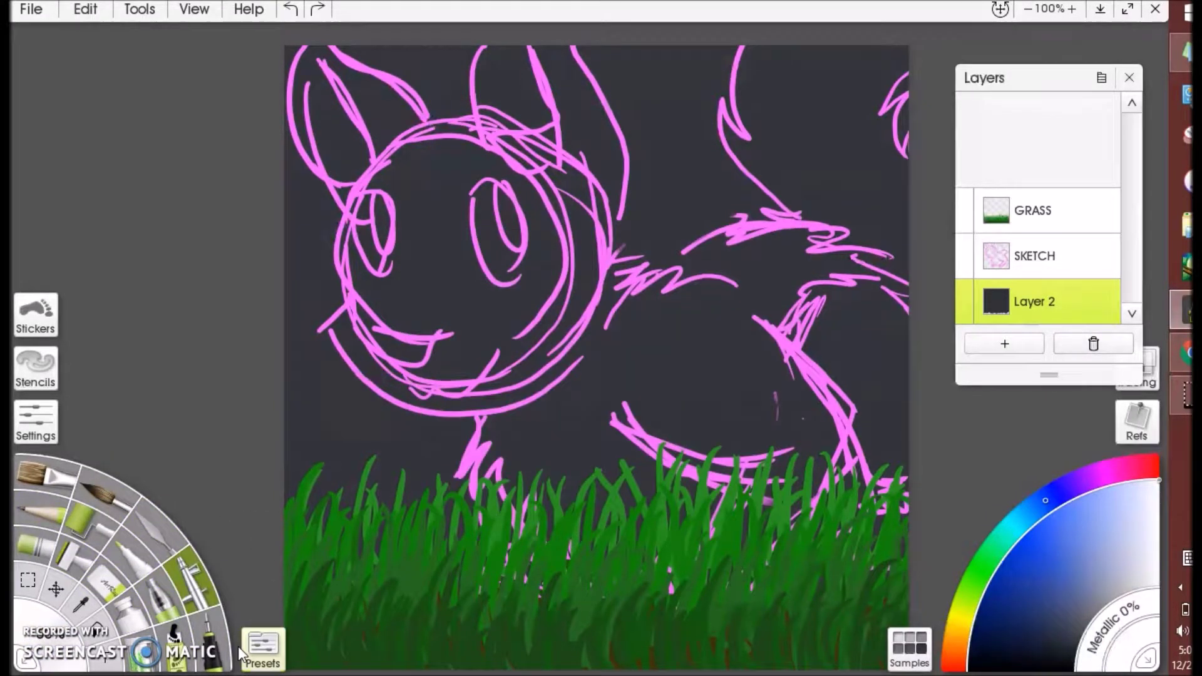
{"action": "left_click", "coordinate": [73, 557]}
{"action": "left_click", "coordinate": [262, 647]}
{"action": "left_click", "coordinate": [782, 216]}
{"action": "left_click", "coordinate": [130, 556]}
{"action": "left_click", "coordinate": [261, 650]}
{"action": "left_click", "coordinate": [698, 349]}
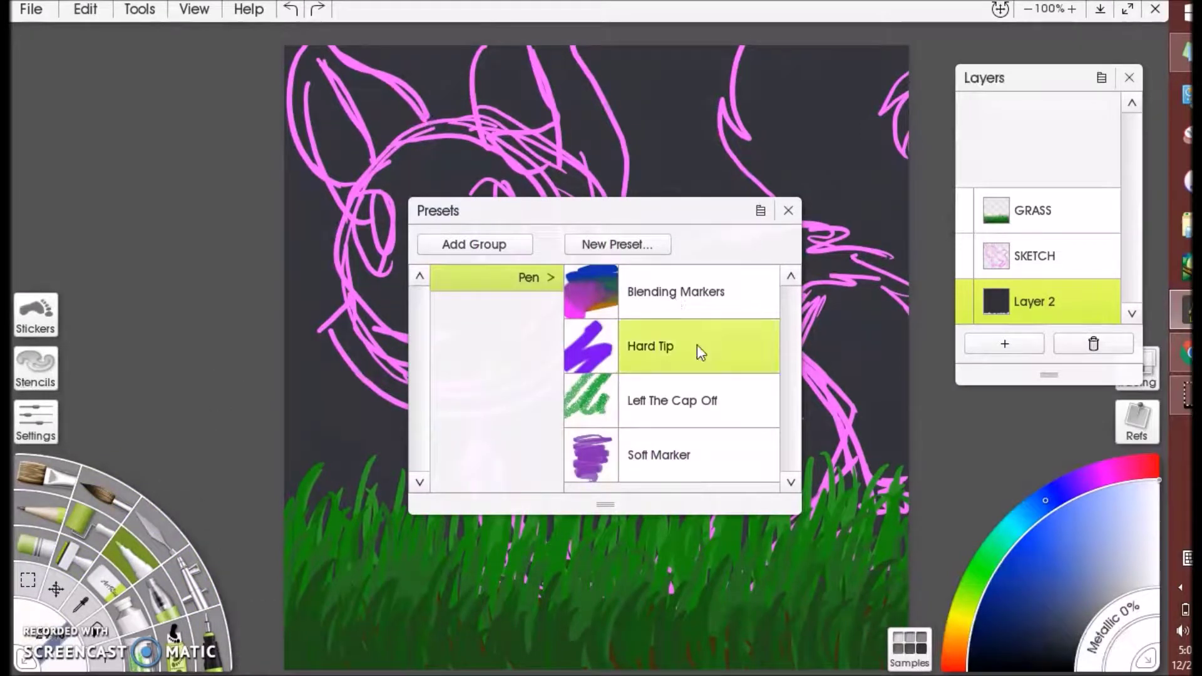
{"action": "left_click", "coordinate": [626, 244]}
{"action": "left_click", "coordinate": [648, 489]}
{"action": "left_click", "coordinate": [789, 210]}
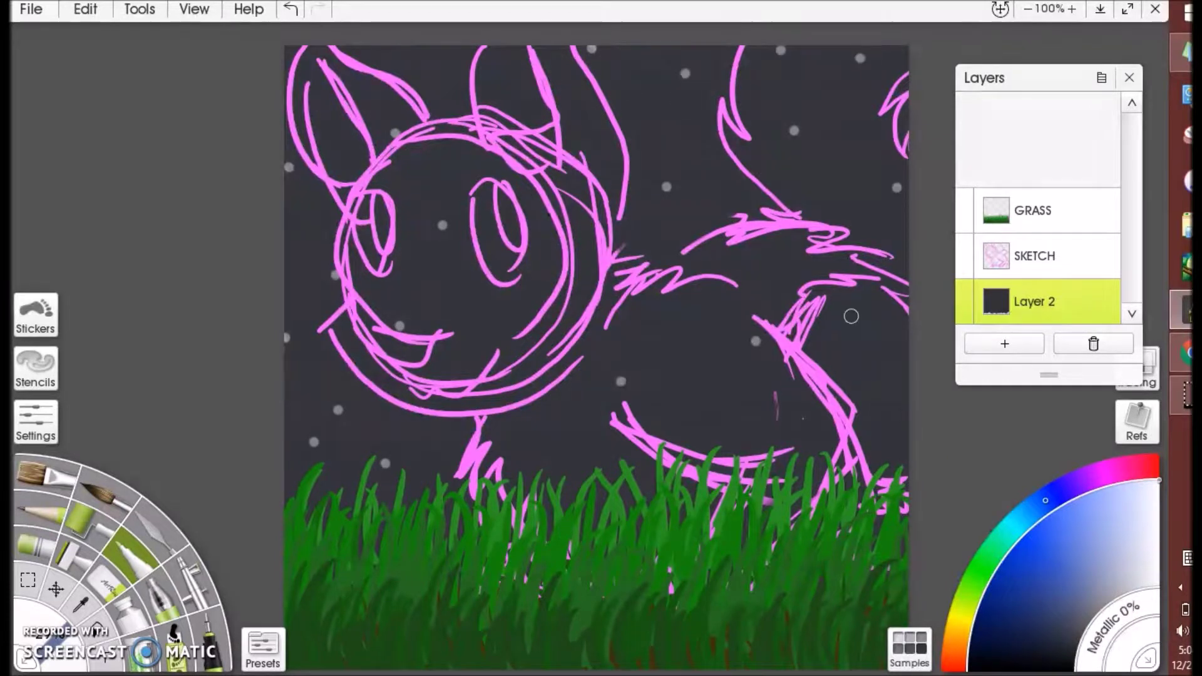
Dot more stars across the sky in pale red, turquoise, pale green and white
{"action": "left_click", "coordinate": [1150, 466]}
{"action": "left_click", "coordinate": [1082, 546]}
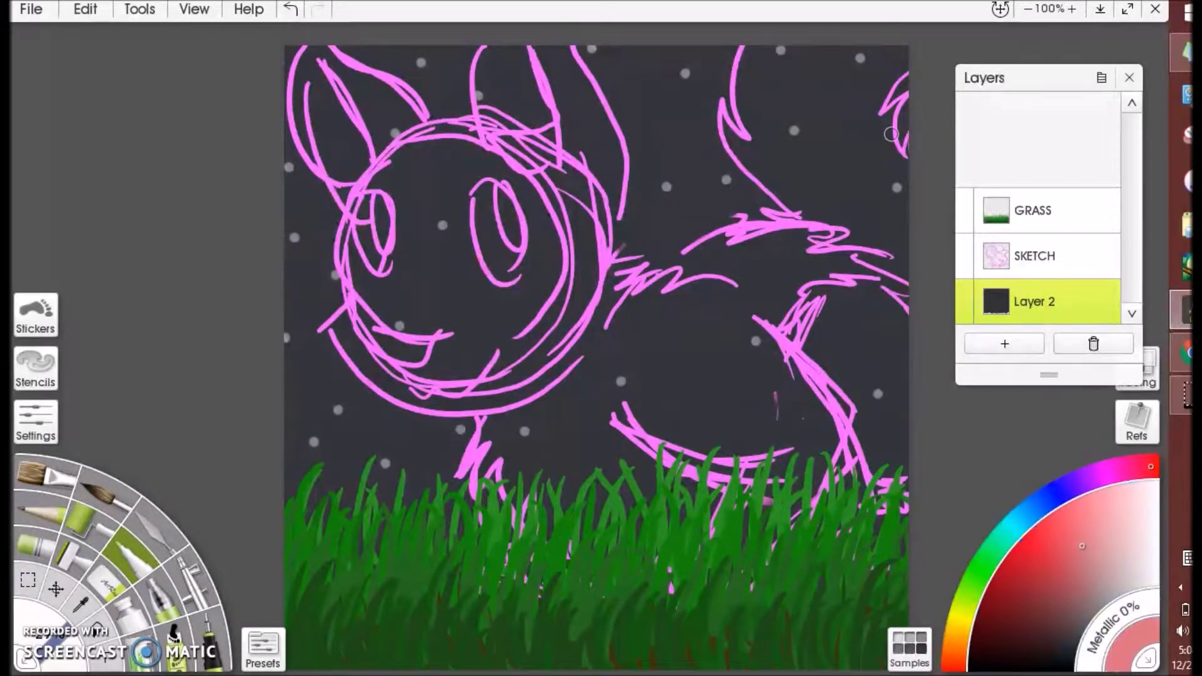
{"action": "left_click", "coordinate": [322, 492]}
{"action": "left_click", "coordinate": [1011, 530]}
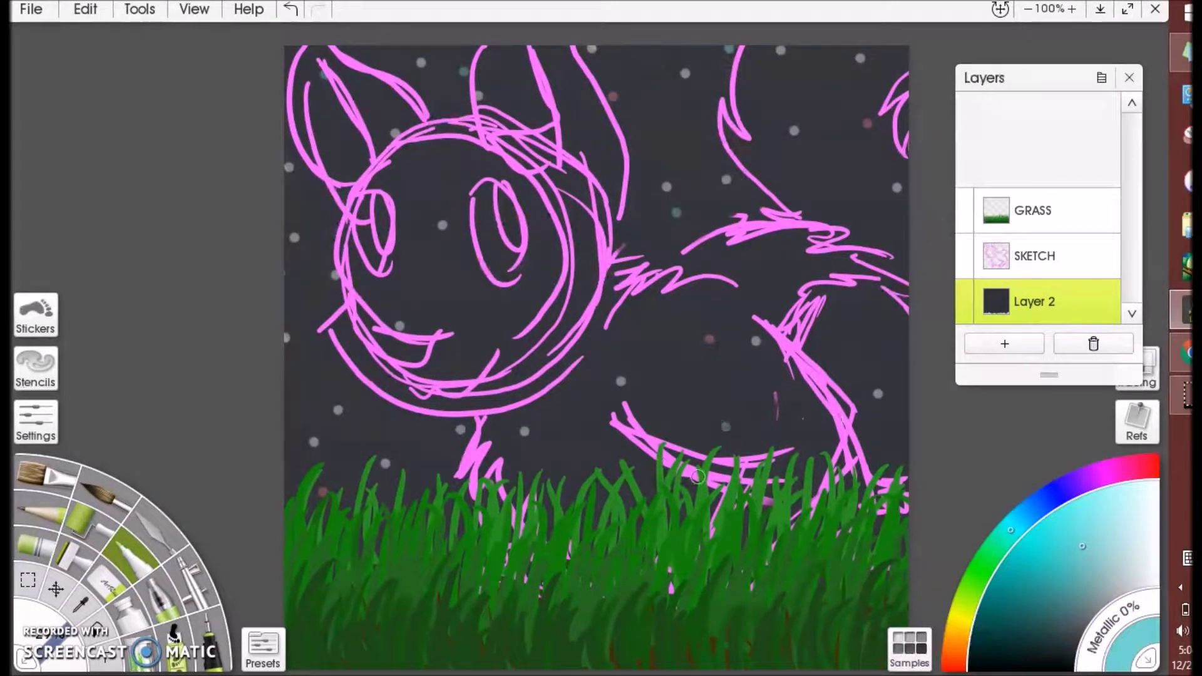
{"action": "left_click", "coordinate": [1116, 500]}
{"action": "left_click", "coordinate": [989, 556]}
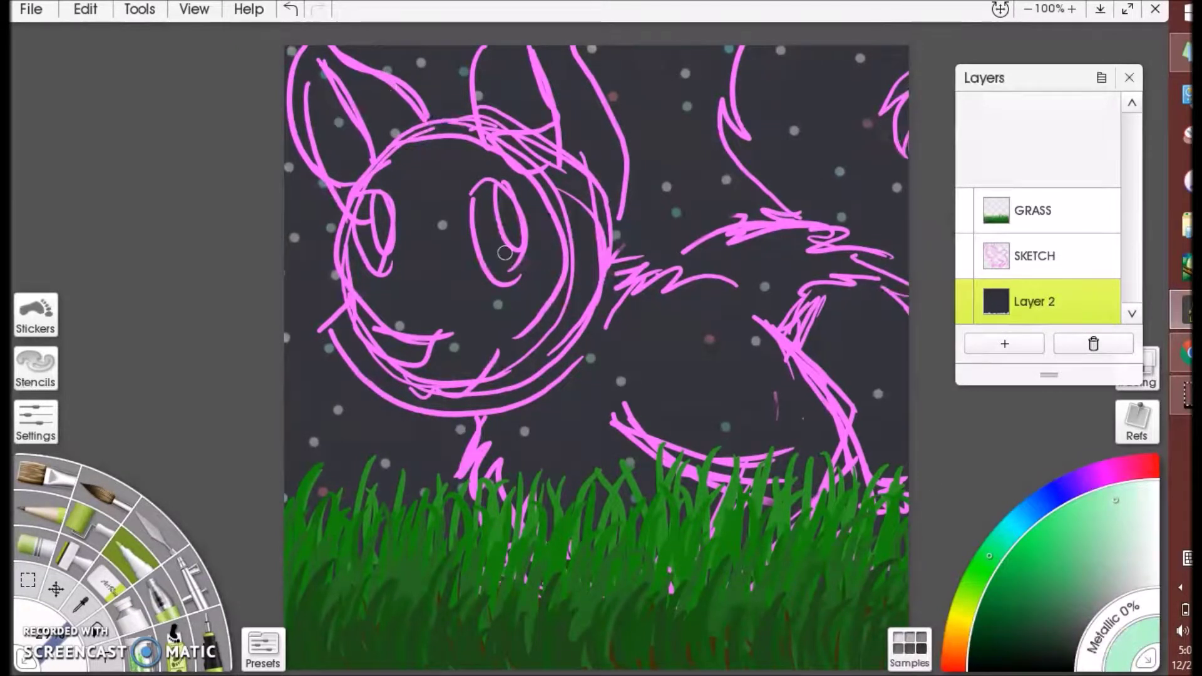
{"action": "left_click", "coordinate": [1158, 547]}
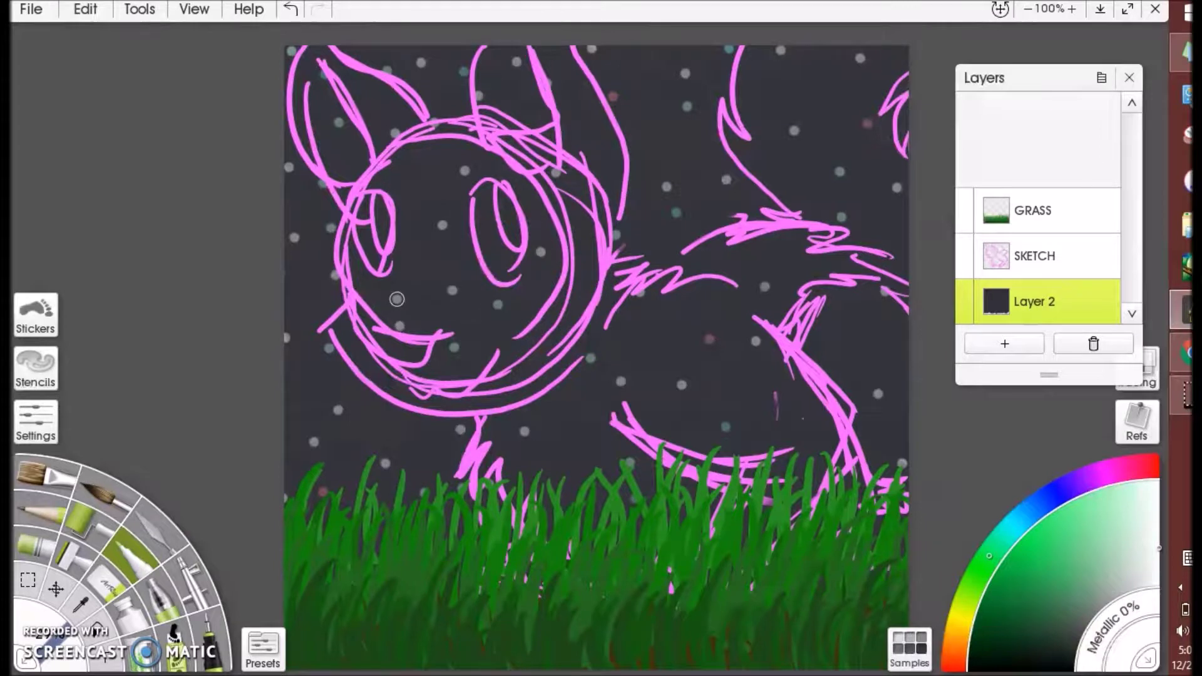
Rename the starry background layer SKY
{"action": "double_click", "coordinate": [1049, 300]}
{"action": "type", "text": "SKY"}
{"action": "key", "text": "Return"}
Add two layers between SKY and SKETCH and name the lower one WHITE
{"action": "left_click", "coordinate": [1004, 344]}
{"action": "left_click", "coordinate": [1004, 343]}
{"action": "double_click", "coordinate": [1043, 255]}
{"action": "type", "text": "WHITE"}
{"action": "key", "text": "Return"}
Try painting whitish fur strokes with a paint brush over the creature's flank and haunch on the WHITE layer
{"action": "left_click", "coordinate": [106, 491]}
{"action": "left_click", "coordinate": [1159, 480]}
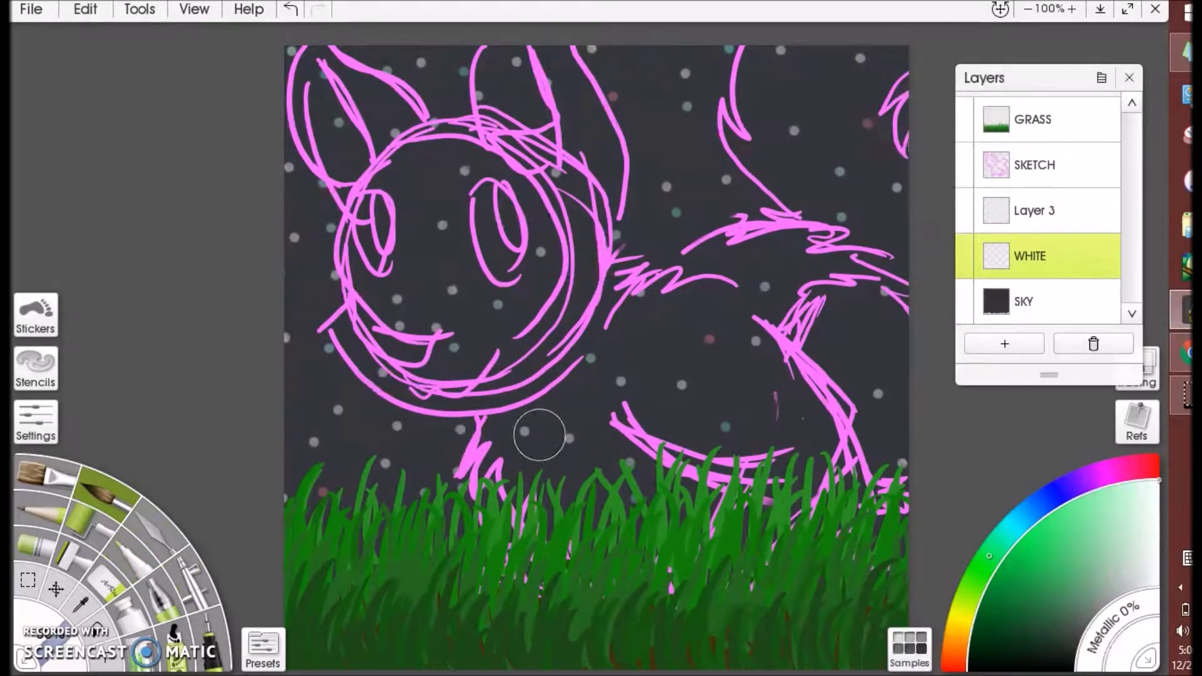
{"action": "left_click_drag", "start_coordinate": [589, 359], "coordinate": [662, 398]}
{"action": "left_click_drag", "start_coordinate": [623, 350], "coordinate": [730, 374]}
{"action": "left_click_drag", "start_coordinate": [656, 340], "coordinate": [751, 360]}
{"action": "left_click_drag", "start_coordinate": [723, 312], "coordinate": [792, 320]}
{"action": "mouse_move", "coordinate": [782, 371]}
{"action": "left_mouse_down"}
{"action": "mouse_move", "coordinate": [820, 393]}
{"action": "mouse_move", "coordinate": [839, 441]}
{"action": "left_mouse_up"}
{"action": "mouse_move", "coordinate": [654, 405]}
{"action": "left_mouse_down"}
{"action": "mouse_move", "coordinate": [738, 351]}
{"action": "mouse_move", "coordinate": [777, 398]}
{"action": "mouse_move", "coordinate": [799, 464]}
{"action": "left_mouse_up"}
{"action": "left_click_drag", "start_coordinate": [809, 410], "coordinate": [823, 466]}
{"action": "left_click_drag", "start_coordinate": [699, 332], "coordinate": [786, 311]}
Try white ink-pen strokes on the flank, undo them, and erase the brushed fur strokes
{"action": "left_click", "coordinate": [208, 635]}
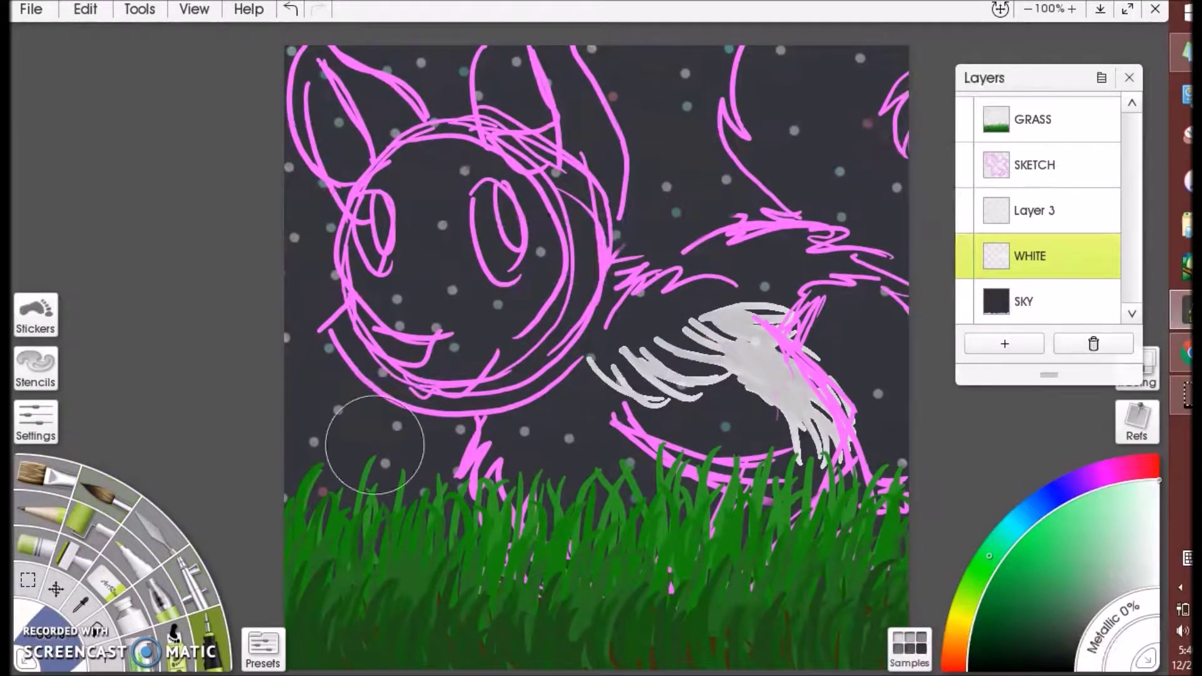
{"action": "left_click", "coordinate": [372, 424]}
{"action": "left_click_drag", "start_coordinate": [642, 351], "coordinate": [732, 390]}
{"action": "left_click_drag", "start_coordinate": [676, 338], "coordinate": [794, 379]}
{"action": "left_click_drag", "start_coordinate": [713, 353], "coordinate": [770, 368]}
{"action": "key", "text": "ctrl+z"}
{"action": "key", "text": "ctrl+z"}
{"action": "key", "text": "ctrl+z"}
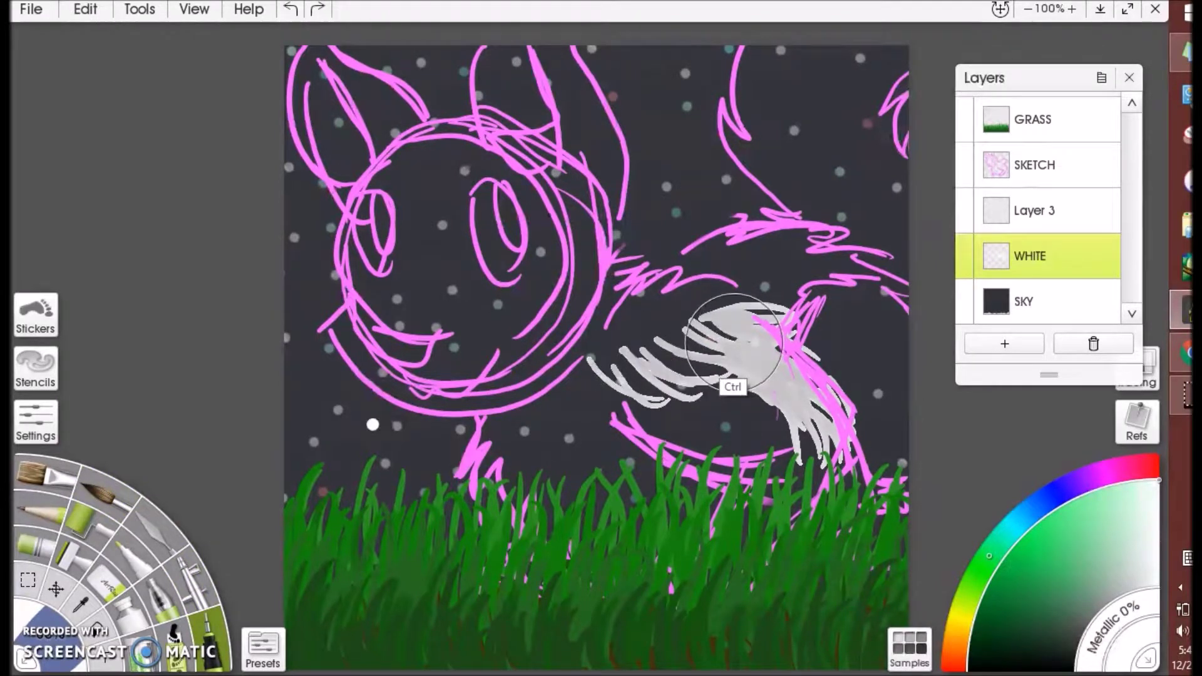
{"action": "left_click", "coordinate": [105, 581]}
{"action": "mouse_move", "coordinate": [657, 371]}
{"action": "left_mouse_down"}
{"action": "mouse_move", "coordinate": [595, 386]}
{"action": "mouse_move", "coordinate": [663, 392]}
{"action": "mouse_move", "coordinate": [807, 344]}
{"action": "mouse_move", "coordinate": [644, 351]}
{"action": "mouse_move", "coordinate": [821, 427]}
{"action": "left_mouse_up"}
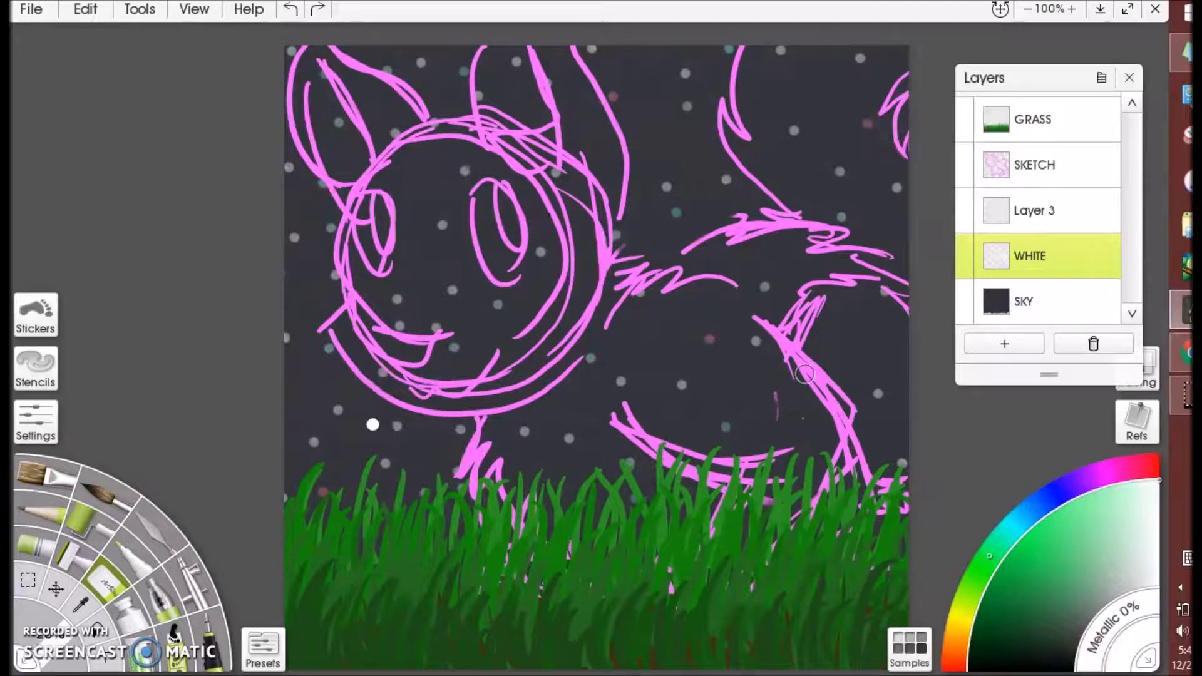
Paint the inner edge of the raised tail solid white with a jagged fur border, using a smaller ink pen
{"action": "left_click", "coordinate": [36, 612]}
{"action": "type", "text": "5"}
{"action": "key", "text": "Return"}
{"action": "mouse_move", "coordinate": [791, 196]}
{"action": "left_mouse_down"}
{"action": "mouse_move", "coordinate": [773, 161]}
{"action": "mouse_move", "coordinate": [801, 188]}
{"action": "mouse_move", "coordinate": [764, 156]}
{"action": "mouse_move", "coordinate": [759, 108]}
{"action": "mouse_move", "coordinate": [782, 53]}
{"action": "left_mouse_up"}
{"action": "left_click_drag", "start_coordinate": [757, 92], "coordinate": [761, 38]}
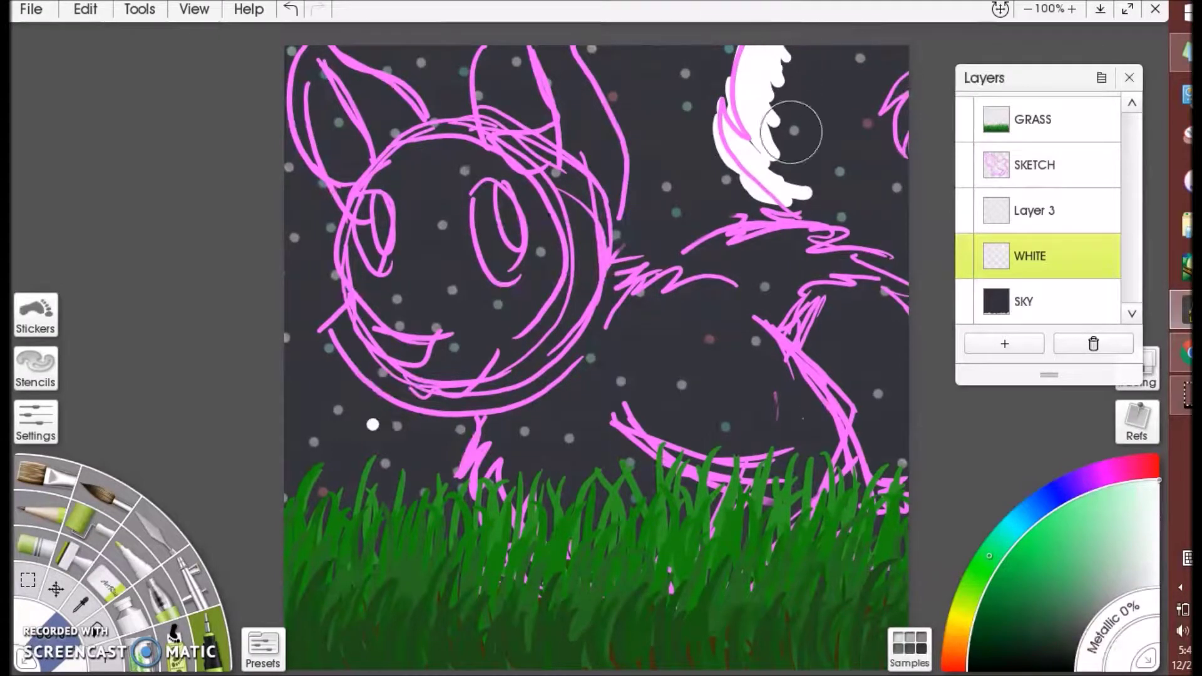
{"action": "left_click_drag", "start_coordinate": [790, 132], "coordinate": [786, 168]}
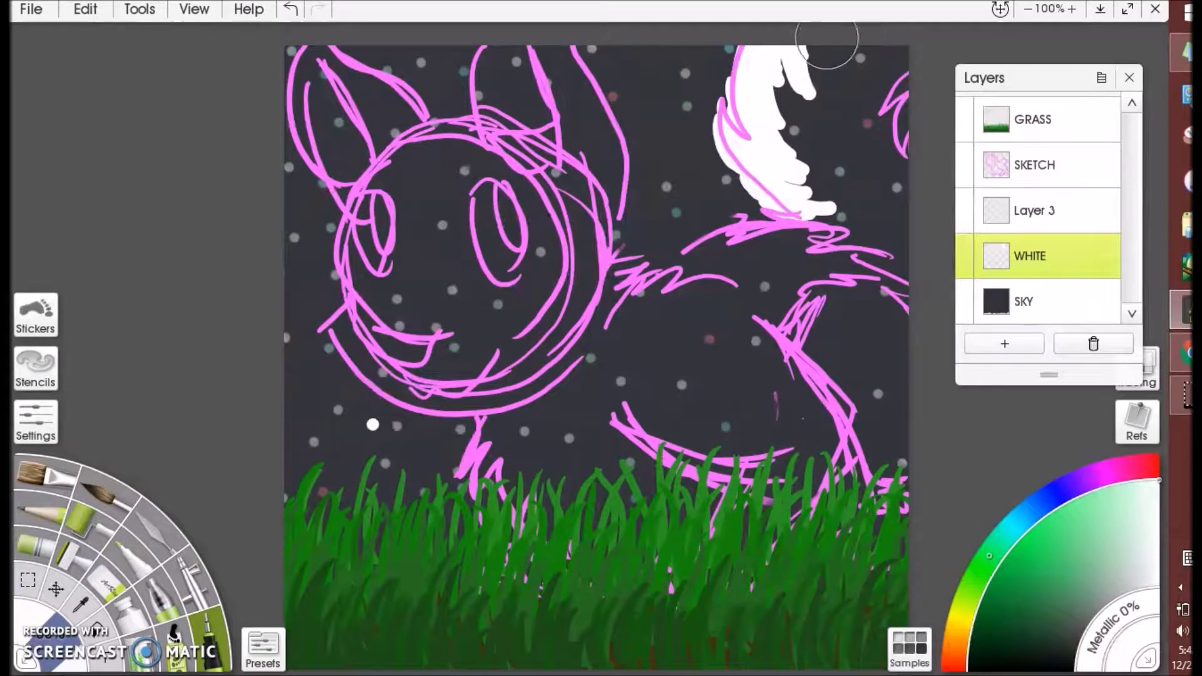
{"action": "left_click_drag", "start_coordinate": [802, 34], "coordinate": [801, 136]}
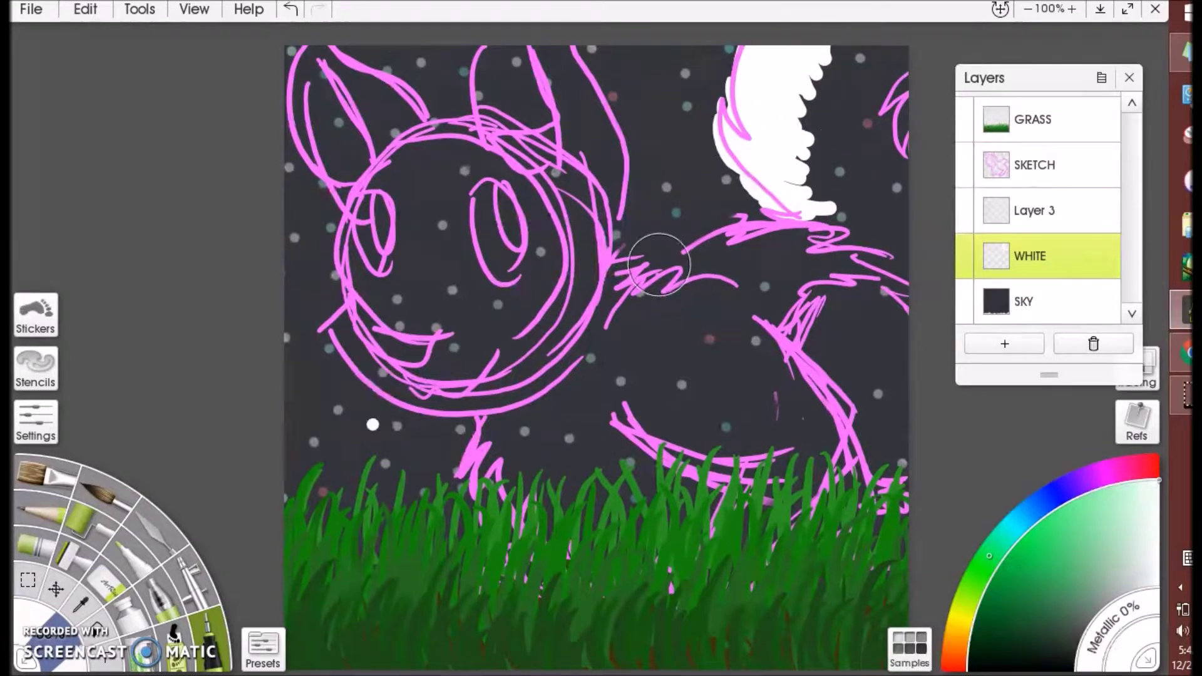
Paint white fur edges along the creature's neck, back, haunch and belly, and whiten the legs
{"action": "left_click_drag", "start_coordinate": [659, 264], "coordinate": [683, 254]}
{"action": "mouse_move", "coordinate": [738, 227]}
{"action": "left_mouse_down"}
{"action": "mouse_move", "coordinate": [848, 250]}
{"action": "mouse_move", "coordinate": [915, 284]}
{"action": "mouse_move", "coordinate": [808, 338]}
{"action": "left_mouse_up"}
{"action": "mouse_move", "coordinate": [679, 272]}
{"action": "left_mouse_down"}
{"action": "mouse_move", "coordinate": [657, 309]}
{"action": "mouse_move", "coordinate": [720, 290]}
{"action": "mouse_move", "coordinate": [609, 288]}
{"action": "left_mouse_up"}
{"action": "left_click_drag", "start_coordinate": [794, 335], "coordinate": [826, 294]}
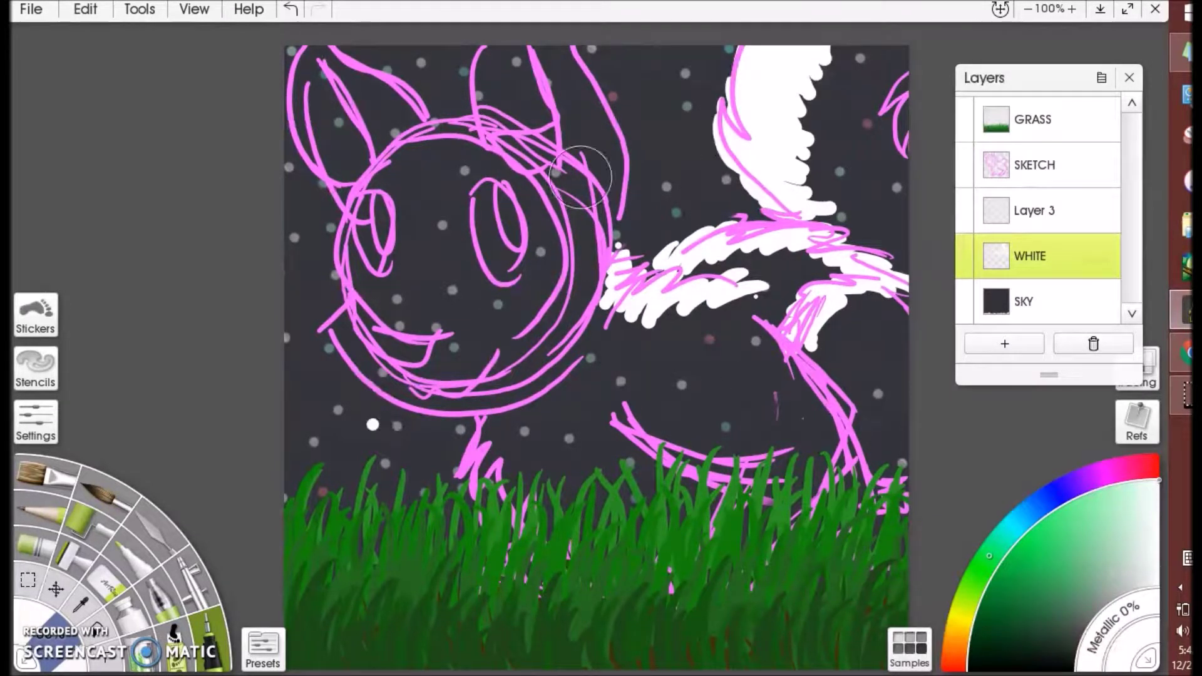
{"action": "left_click_drag", "start_coordinate": [625, 321], "coordinate": [618, 335]}
{"action": "left_click_drag", "start_coordinate": [624, 396], "coordinate": [669, 449]}
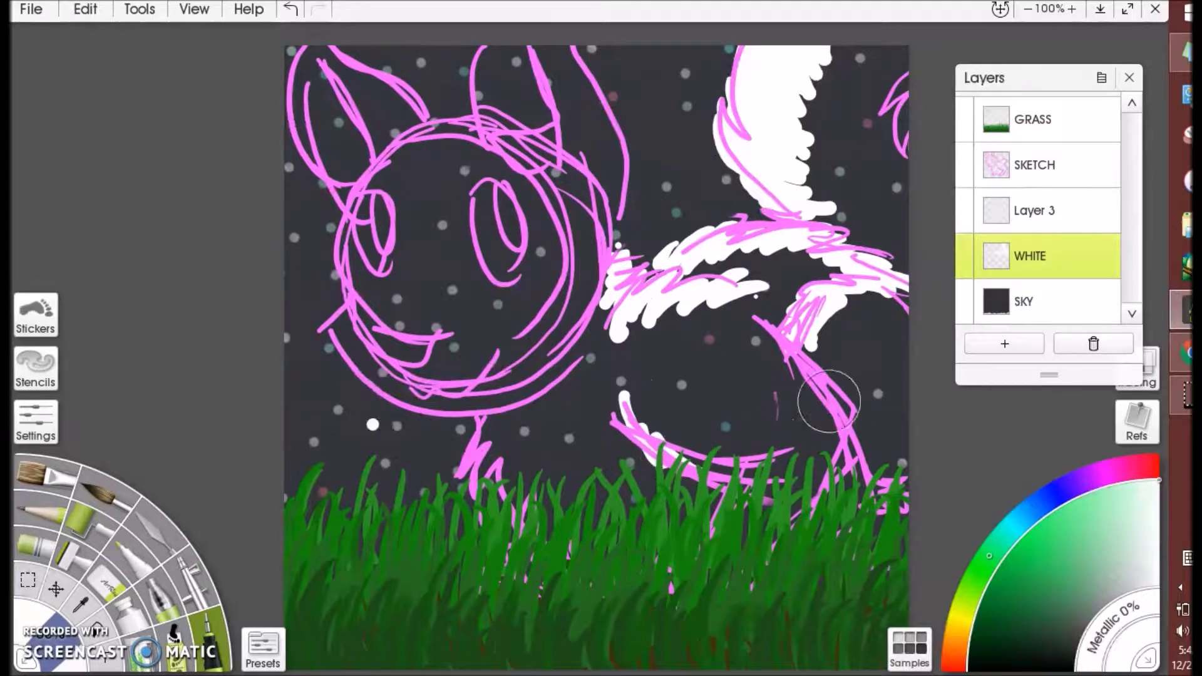
{"action": "left_click_drag", "start_coordinate": [474, 460], "coordinate": [512, 508]}
{"action": "left_click_drag", "start_coordinate": [725, 511], "coordinate": [759, 545]}
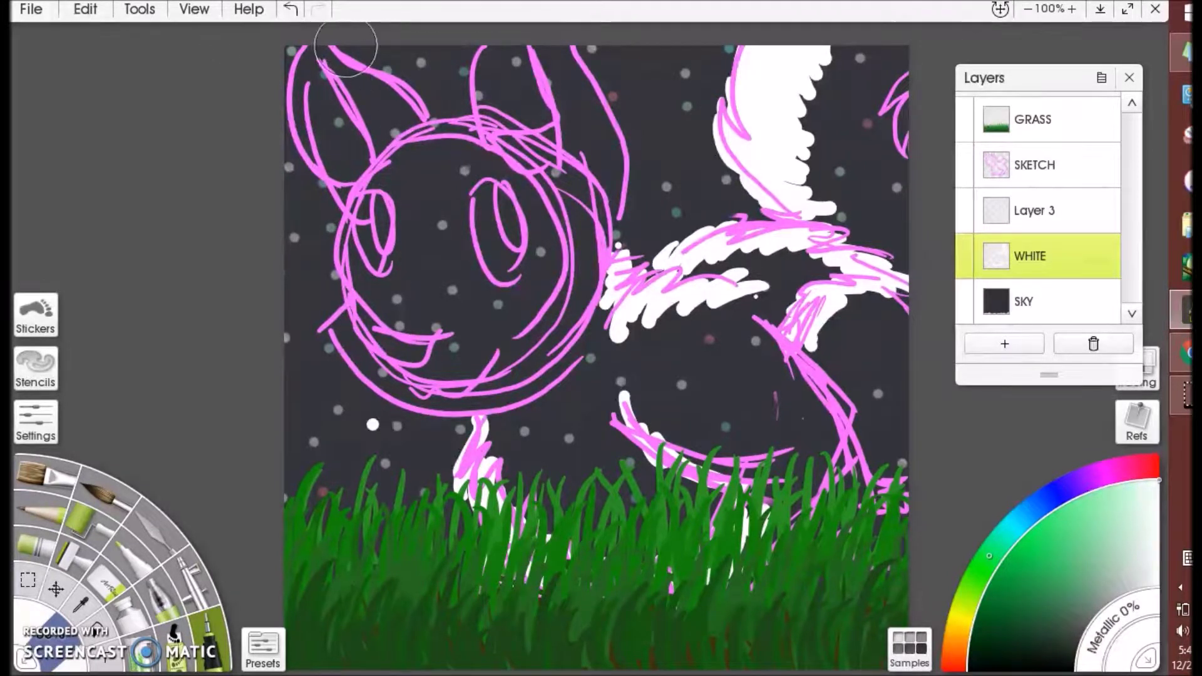
Paint both ears solid white, undoing and redoing the first ear strokes
{"action": "left_click_drag", "start_coordinate": [380, 78], "coordinate": [418, 119]}
{"action": "mouse_move", "coordinate": [323, 53]}
{"action": "left_mouse_down"}
{"action": "mouse_move", "coordinate": [332, 169]}
{"action": "mouse_move", "coordinate": [315, 60]}
{"action": "mouse_move", "coordinate": [361, 229]}
{"action": "left_mouse_up"}
{"action": "key", "text": "ctrl+z"}
{"action": "key", "text": "ctrl+z"}
{"action": "mouse_move", "coordinate": [313, 62]}
{"action": "left_mouse_down"}
{"action": "mouse_move", "coordinate": [388, 119]}
{"action": "mouse_move", "coordinate": [349, 72]}
{"action": "mouse_move", "coordinate": [363, 181]}
{"action": "mouse_move", "coordinate": [395, 121]}
{"action": "mouse_move", "coordinate": [438, 160]}
{"action": "left_mouse_up"}
{"action": "mouse_move", "coordinate": [482, 50]}
{"action": "left_mouse_down"}
{"action": "mouse_move", "coordinate": [492, 77]}
{"action": "mouse_move", "coordinate": [551, 50]}
{"action": "mouse_move", "coordinate": [588, 100]}
{"action": "mouse_move", "coordinate": [600, 232]}
{"action": "mouse_move", "coordinate": [557, 24]}
{"action": "left_mouse_up"}
Fill the front of the face, the forehead and the chin with white, and switch to the eraser
{"action": "mouse_move", "coordinate": [613, 175]}
{"action": "left_mouse_down"}
{"action": "mouse_move", "coordinate": [572, 100]}
{"action": "mouse_move", "coordinate": [510, 107]}
{"action": "mouse_move", "coordinate": [498, 213]}
{"action": "left_mouse_up"}
{"action": "mouse_move", "coordinate": [361, 299]}
{"action": "left_mouse_down"}
{"action": "mouse_move", "coordinate": [407, 398]}
{"action": "mouse_move", "coordinate": [370, 376]}
{"action": "left_mouse_up"}
{"action": "mouse_move", "coordinate": [446, 408]}
{"action": "left_mouse_down"}
{"action": "mouse_move", "coordinate": [538, 369]}
{"action": "mouse_move", "coordinate": [463, 366]}
{"action": "mouse_move", "coordinate": [400, 313]}
{"action": "mouse_move", "coordinate": [438, 285]}
{"action": "left_mouse_up"}
{"action": "mouse_move", "coordinate": [469, 193]}
{"action": "left_mouse_down"}
{"action": "mouse_move", "coordinate": [444, 263]}
{"action": "mouse_move", "coordinate": [373, 301]}
{"action": "mouse_move", "coordinate": [407, 194]}
{"action": "mouse_move", "coordinate": [390, 226]}
{"action": "mouse_move", "coordinate": [520, 171]}
{"action": "mouse_move", "coordinate": [556, 207]}
{"action": "mouse_move", "coordinate": [588, 216]}
{"action": "left_mouse_up"}
{"action": "key", "text": "e"}
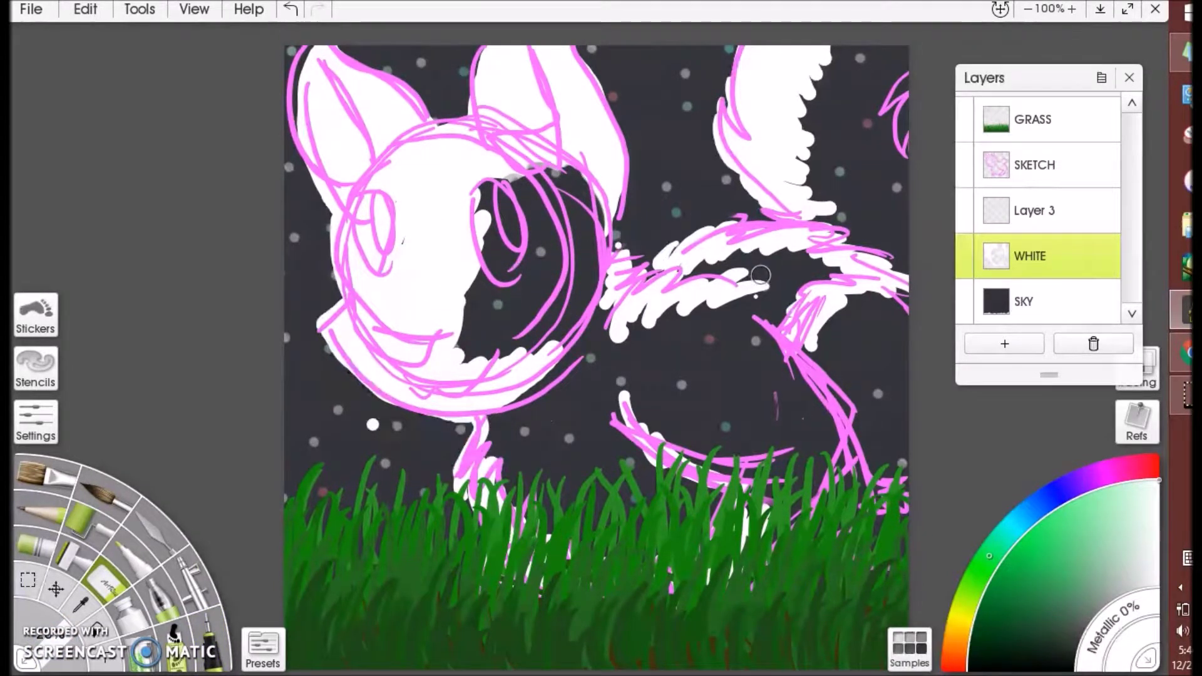
Fill the shaded side of the face, the chest and the whole body with light grey on Layer 3
{"action": "left_click", "coordinate": [1046, 212]}
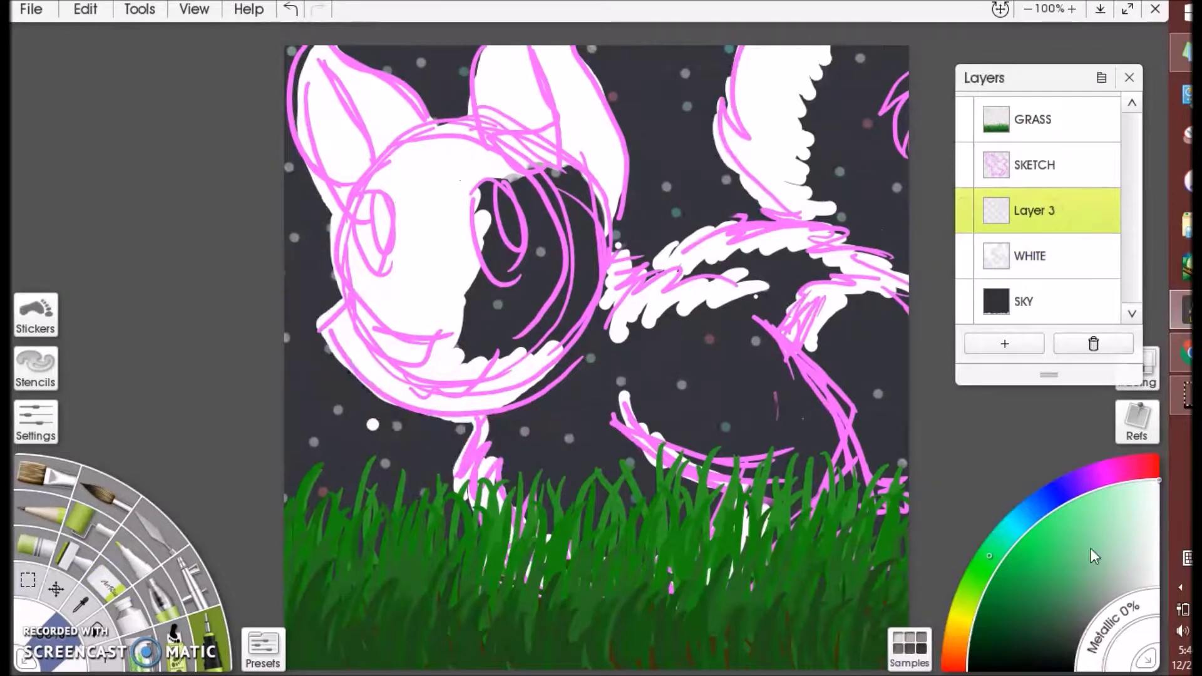
{"action": "mouse_move", "coordinate": [551, 276]}
{"action": "left_mouse_down"}
{"action": "mouse_move", "coordinate": [476, 341]}
{"action": "mouse_move", "coordinate": [507, 207]}
{"action": "mouse_move", "coordinate": [481, 188]}
{"action": "left_mouse_up"}
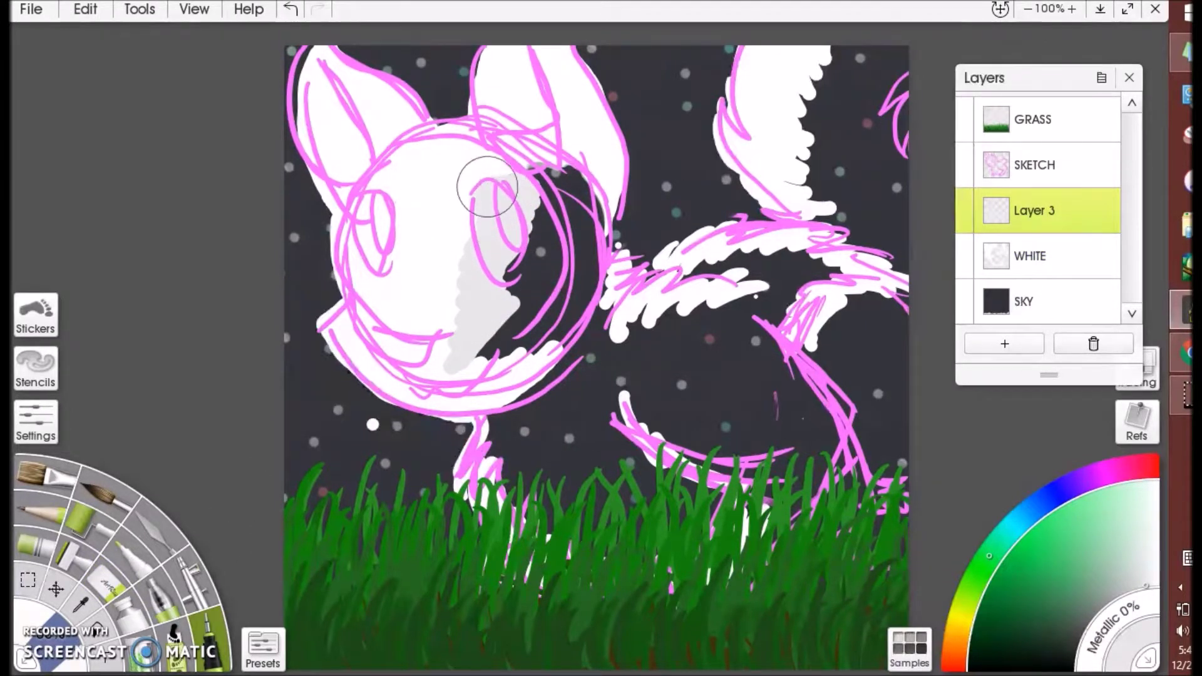
{"action": "mouse_move", "coordinate": [550, 169]}
{"action": "left_mouse_down"}
{"action": "mouse_move", "coordinate": [594, 263]}
{"action": "mouse_move", "coordinate": [569, 300]}
{"action": "mouse_move", "coordinate": [525, 169]}
{"action": "mouse_move", "coordinate": [488, 336]}
{"action": "mouse_move", "coordinate": [576, 291]}
{"action": "left_mouse_up"}
{"action": "mouse_move", "coordinate": [626, 360]}
{"action": "left_mouse_down"}
{"action": "mouse_move", "coordinate": [497, 438]}
{"action": "mouse_move", "coordinate": [512, 495]}
{"action": "mouse_move", "coordinate": [622, 550]}
{"action": "mouse_move", "coordinate": [630, 528]}
{"action": "left_mouse_up"}
{"action": "mouse_move", "coordinate": [689, 479]}
{"action": "left_mouse_down"}
{"action": "mouse_move", "coordinate": [604, 441]}
{"action": "mouse_move", "coordinate": [582, 384]}
{"action": "mouse_move", "coordinate": [737, 327]}
{"action": "mouse_move", "coordinate": [649, 336]}
{"action": "mouse_move", "coordinate": [706, 271]}
{"action": "left_mouse_up"}
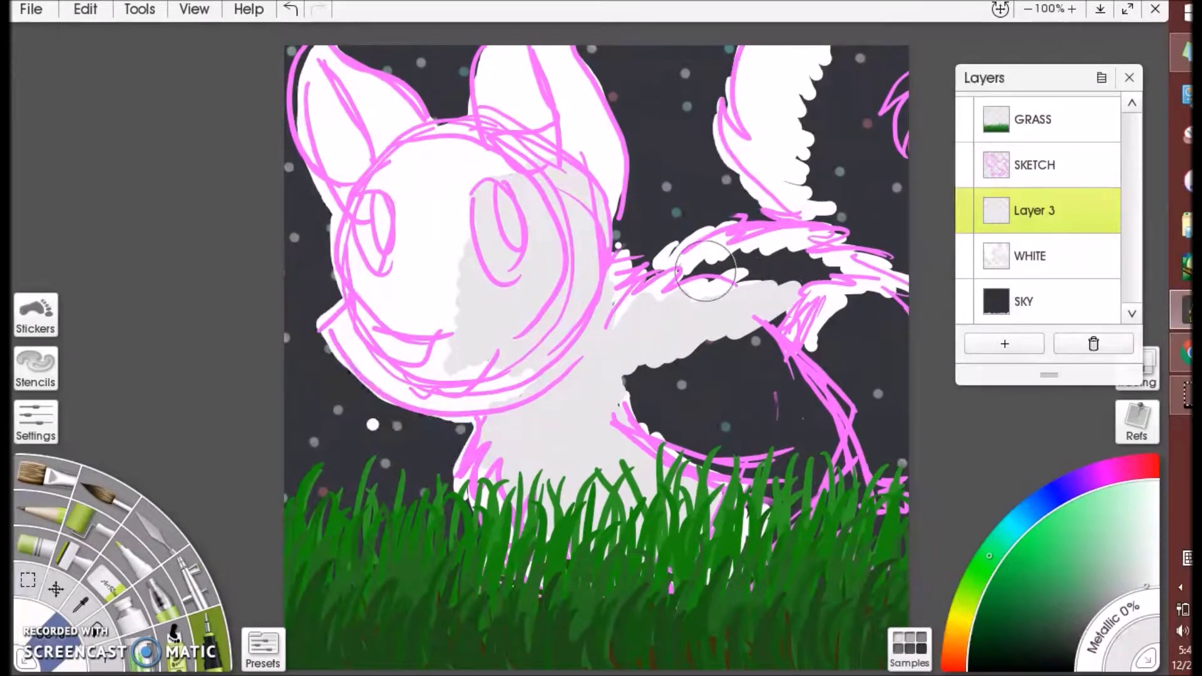
{"action": "mouse_move", "coordinate": [789, 279]}
{"action": "left_mouse_down"}
{"action": "mouse_move", "coordinate": [703, 281]}
{"action": "mouse_move", "coordinate": [854, 336]}
{"action": "left_mouse_up"}
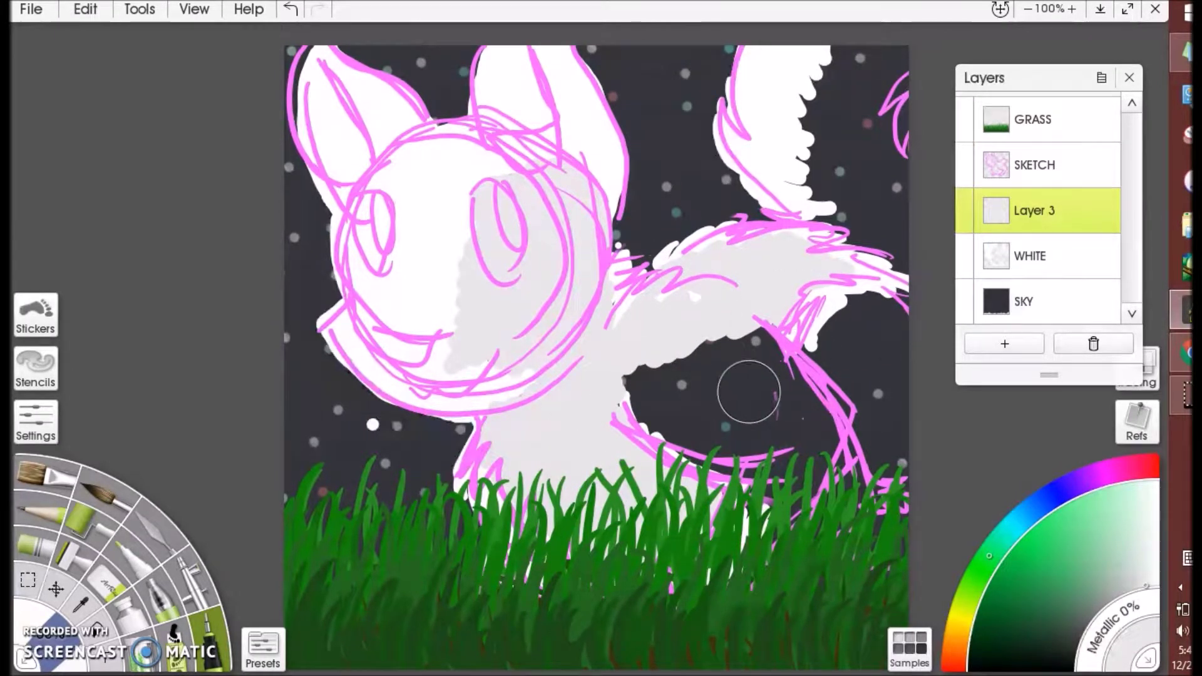
{"action": "mouse_move", "coordinate": [662, 367]}
{"action": "left_mouse_down"}
{"action": "mouse_move", "coordinate": [695, 438]}
{"action": "mouse_move", "coordinate": [705, 403]}
{"action": "mouse_move", "coordinate": [778, 424]}
{"action": "mouse_move", "coordinate": [824, 413]}
{"action": "mouse_move", "coordinate": [901, 330]}
{"action": "mouse_move", "coordinate": [912, 550]}
{"action": "mouse_move", "coordinate": [781, 500]}
{"action": "mouse_move", "coordinate": [766, 469]}
{"action": "left_mouse_up"}
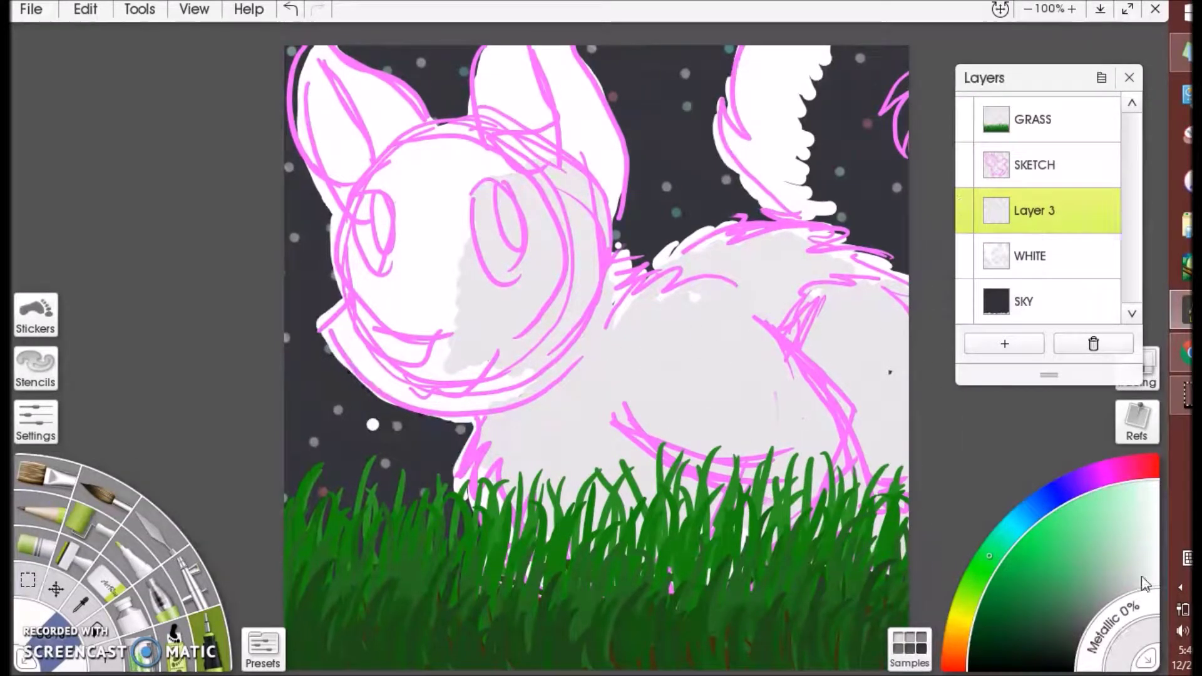
Move WHITE above Layer 3 and paint darker grey shadows under the head, above the haunch and behind the hind leg on Layer 3
{"action": "left_click_drag", "start_coordinate": [1018, 273], "coordinate": [1018, 213]}
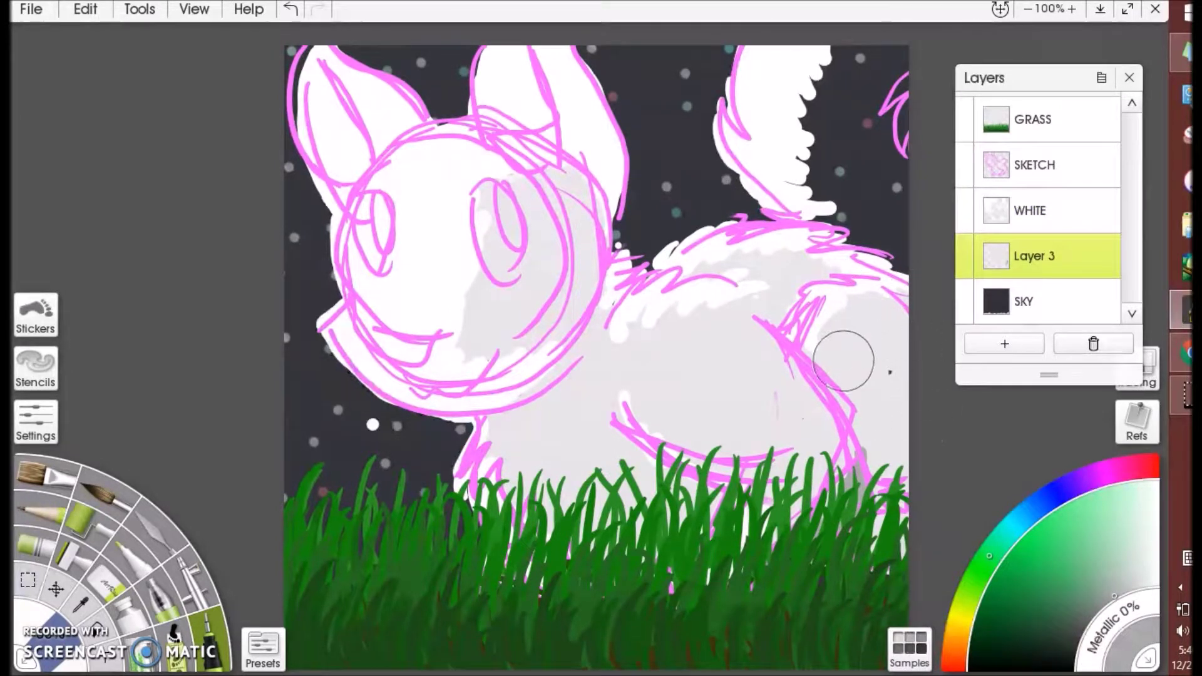
{"action": "left_click_drag", "start_coordinate": [862, 517], "coordinate": [879, 478]}
{"action": "mouse_move", "coordinate": [598, 326]}
{"action": "left_mouse_down"}
{"action": "mouse_move", "coordinate": [528, 422]}
{"action": "mouse_move", "coordinate": [500, 432]}
{"action": "mouse_move", "coordinate": [575, 395]}
{"action": "mouse_move", "coordinate": [604, 438]}
{"action": "left_mouse_up"}
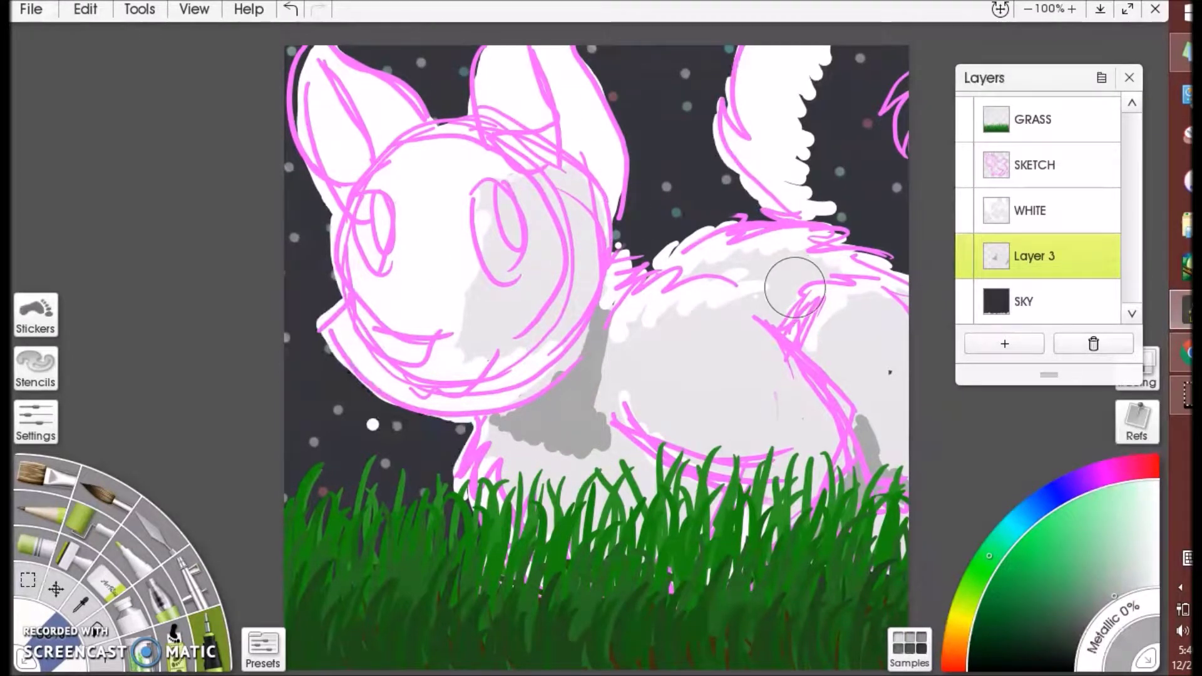
{"action": "left_click_drag", "start_coordinate": [795, 287], "coordinate": [795, 308]}
{"action": "mouse_move", "coordinate": [618, 444]}
{"action": "left_mouse_down"}
{"action": "mouse_move", "coordinate": [604, 402]}
{"action": "mouse_move", "coordinate": [611, 358]}
{"action": "left_mouse_up"}
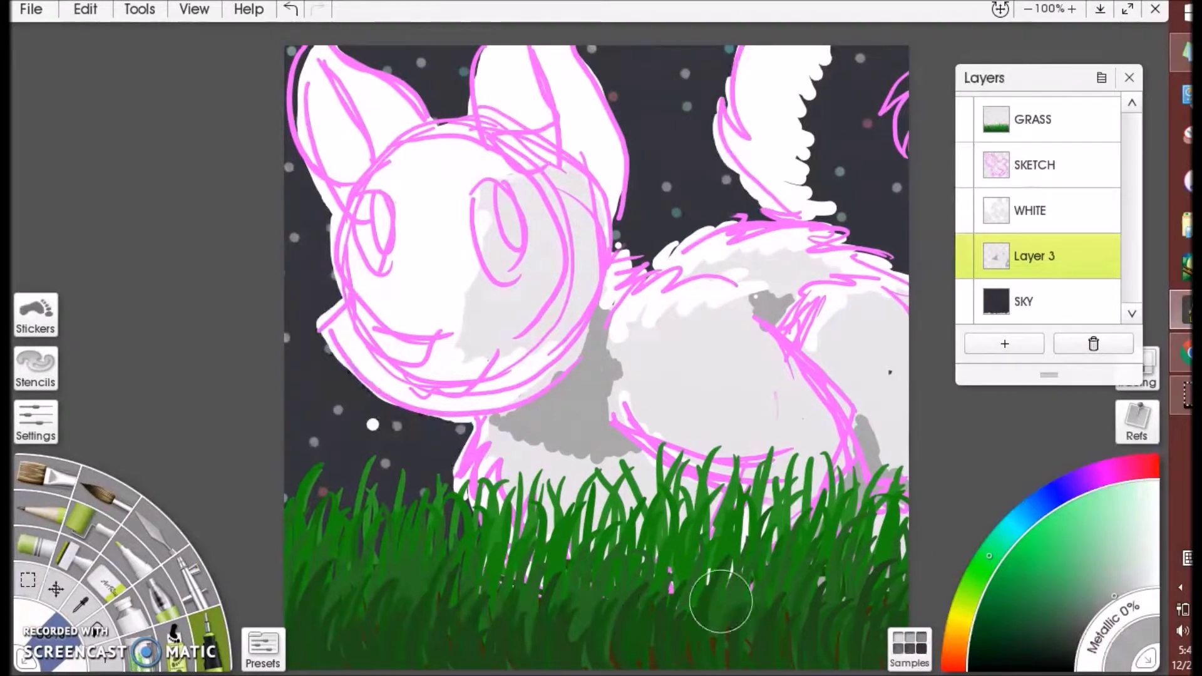
Hide SKETCH and touch up the white fur edges on the haunch, neck, face and tail base on the WHITE layer
{"action": "left_click", "coordinate": [964, 154]}
{"action": "left_click", "coordinate": [963, 154]}
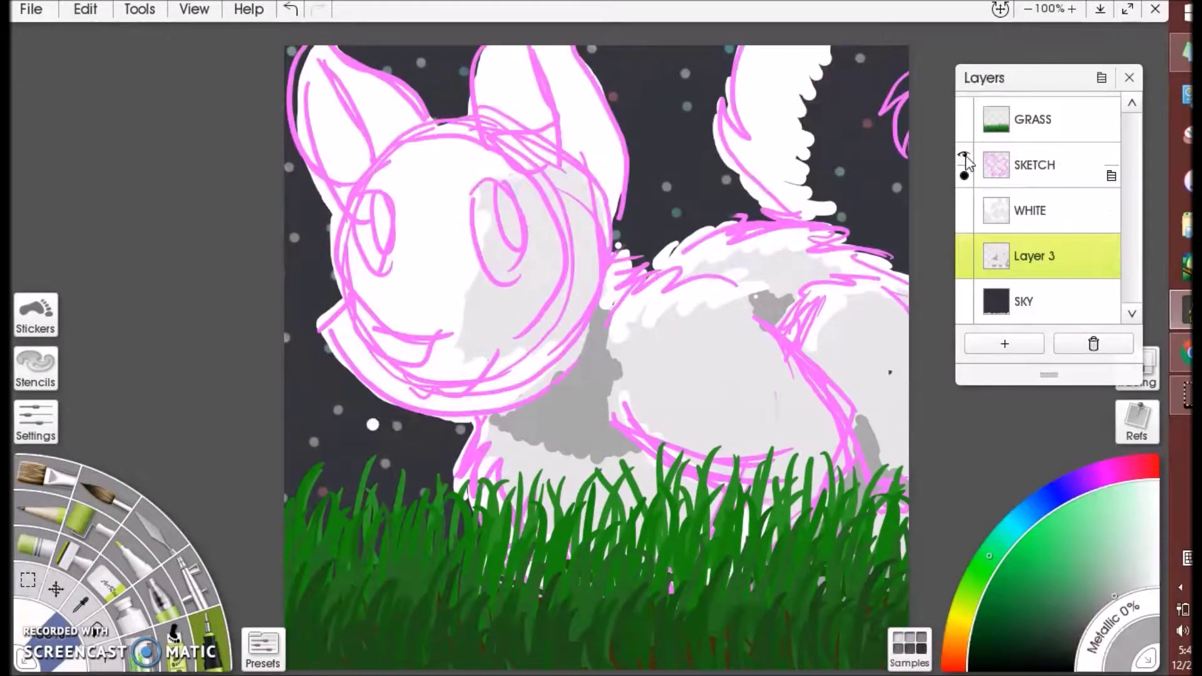
{"action": "left_click", "coordinate": [1033, 210]}
{"action": "left_click", "coordinate": [963, 154]}
{"action": "left_click_drag", "start_coordinate": [815, 369], "coordinate": [794, 348]}
{"action": "mouse_move", "coordinate": [653, 282]}
{"action": "left_mouse_down"}
{"action": "mouse_move", "coordinate": [658, 269]}
{"action": "mouse_move", "coordinate": [609, 239]}
{"action": "left_mouse_up"}
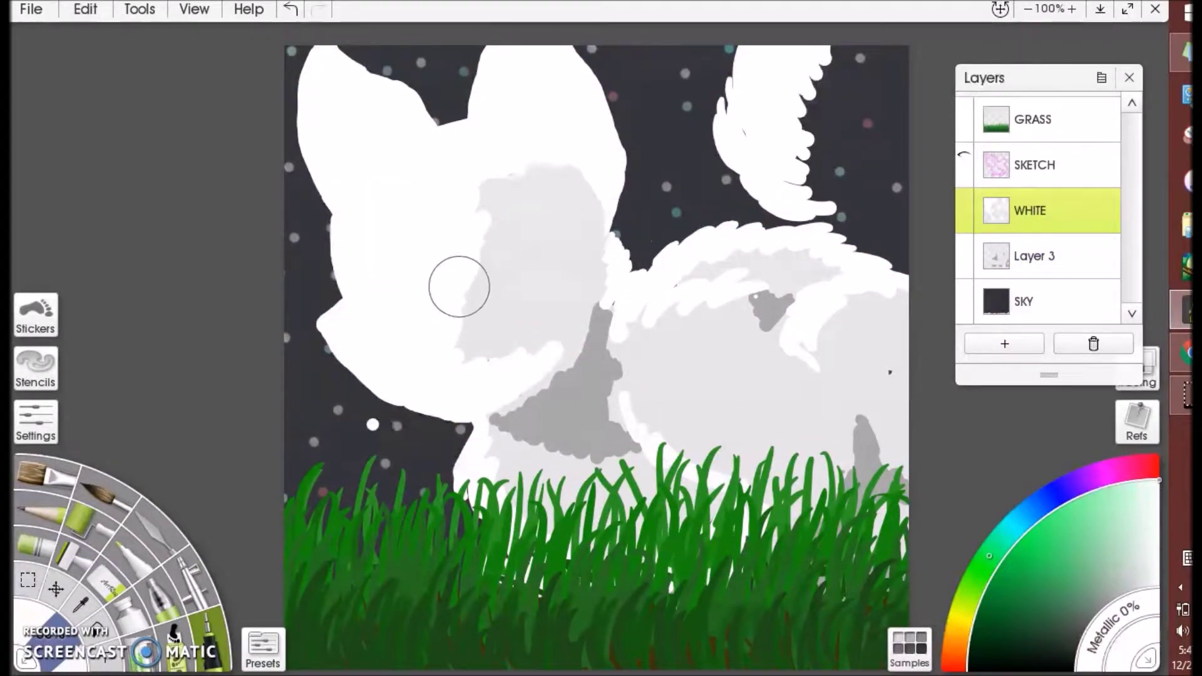
{"action": "left_click_drag", "start_coordinate": [501, 407], "coordinate": [573, 346]}
{"action": "left_click_drag", "start_coordinate": [455, 351], "coordinate": [475, 288]}
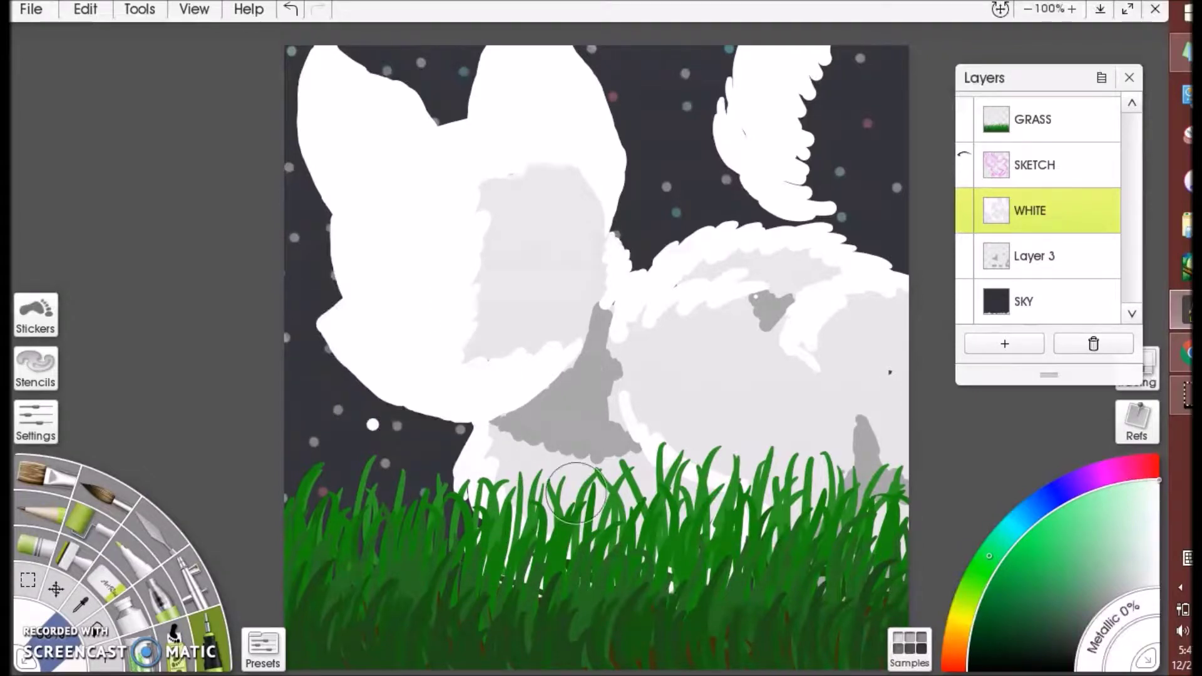
{"action": "mouse_move", "coordinate": [809, 188]}
{"action": "left_mouse_down"}
{"action": "mouse_move", "coordinate": [750, 162]}
{"action": "mouse_move", "coordinate": [736, 101]}
{"action": "mouse_move", "coordinate": [745, 59]}
{"action": "left_mouse_up"}
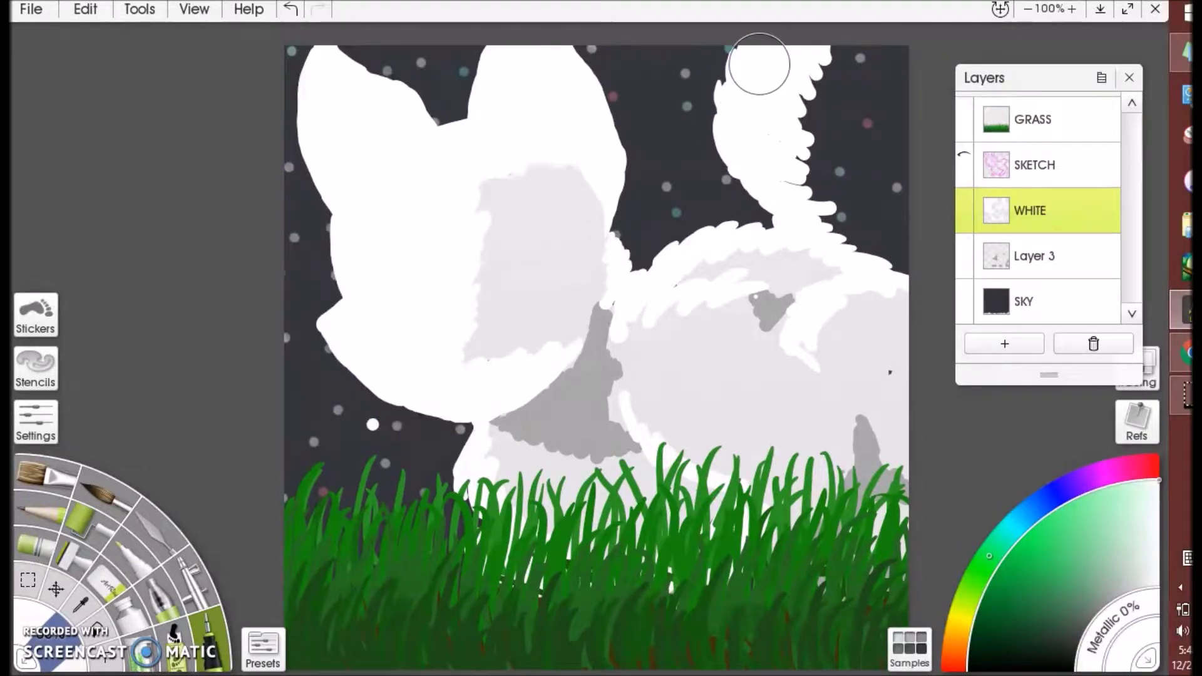
Show SKETCH again, sample the light grey, and fill the rest of the tail with it on Layer 3
{"action": "left_click", "coordinate": [964, 153]}
{"action": "left_click", "coordinate": [1039, 256]}
{"action": "left_click", "coordinate": [82, 602]}
{"action": "left_click", "coordinate": [263, 649]}
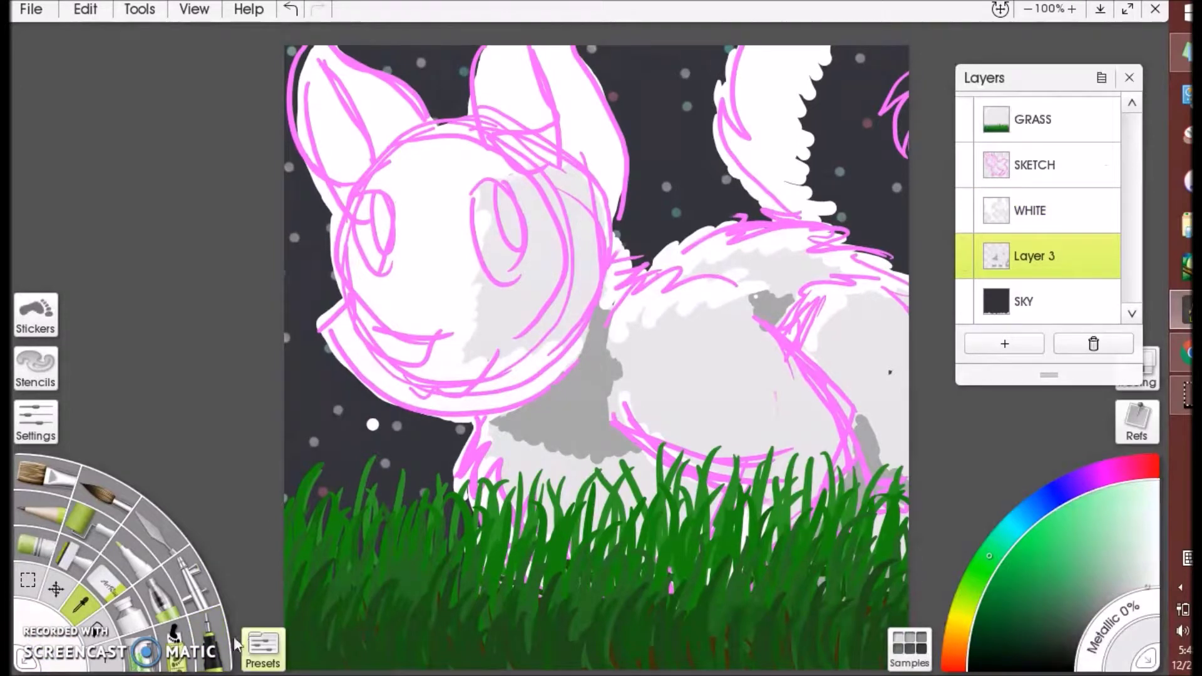
{"action": "left_click", "coordinate": [789, 210]}
{"action": "mouse_move", "coordinate": [853, 119]}
{"action": "left_mouse_down"}
{"action": "mouse_move", "coordinate": [908, 53]}
{"action": "mouse_move", "coordinate": [889, 100]}
{"action": "mouse_move", "coordinate": [920, 241]}
{"action": "mouse_move", "coordinate": [852, 198]}
{"action": "mouse_move", "coordinate": [864, 59]}
{"action": "mouse_move", "coordinate": [826, 54]}
{"action": "mouse_move", "coordinate": [818, 148]}
{"action": "mouse_move", "coordinate": [895, 186]}
{"action": "mouse_move", "coordinate": [883, 153]}
{"action": "left_mouse_up"}
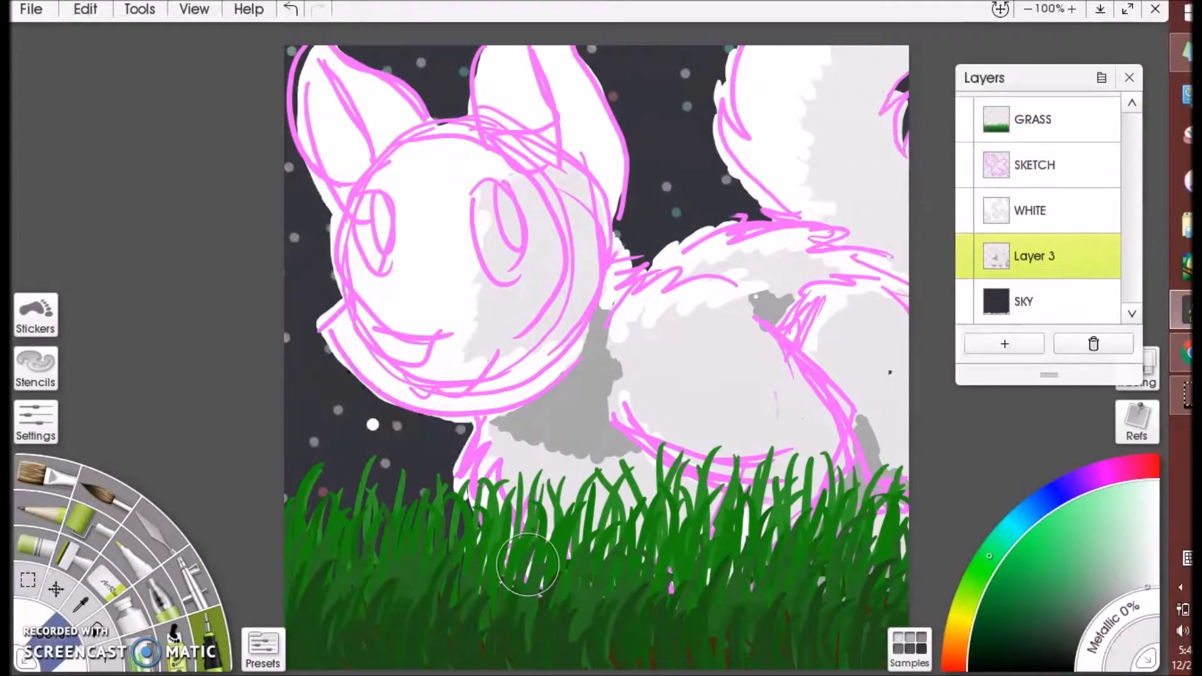
Sample the darker grey, set the brush size to 20, and paint small shadow strokes on the tail and haunch on Layer 3
{"action": "left_click", "coordinate": [81, 603]}
{"action": "left_click", "coordinate": [596, 374]}
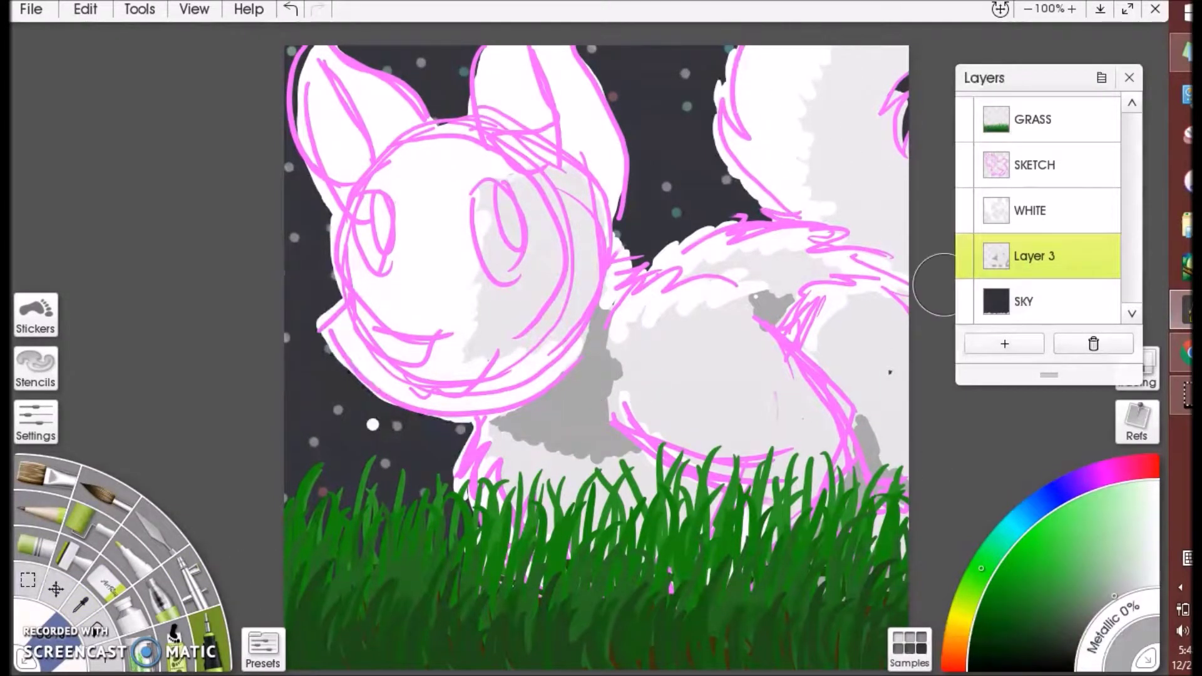
{"action": "left_click", "coordinate": [75, 664]}
{"action": "type", "text": "20"}
{"action": "key", "text": "Return"}
{"action": "left_click_drag", "start_coordinate": [904, 214], "coordinate": [883, 164]}
{"action": "left_click_drag", "start_coordinate": [765, 348], "coordinate": [793, 361]}
Sample the darker grey again and add small shadow marks on the cheek and at the rump edge on Layer 3
{"action": "left_click", "coordinate": [1032, 215]}
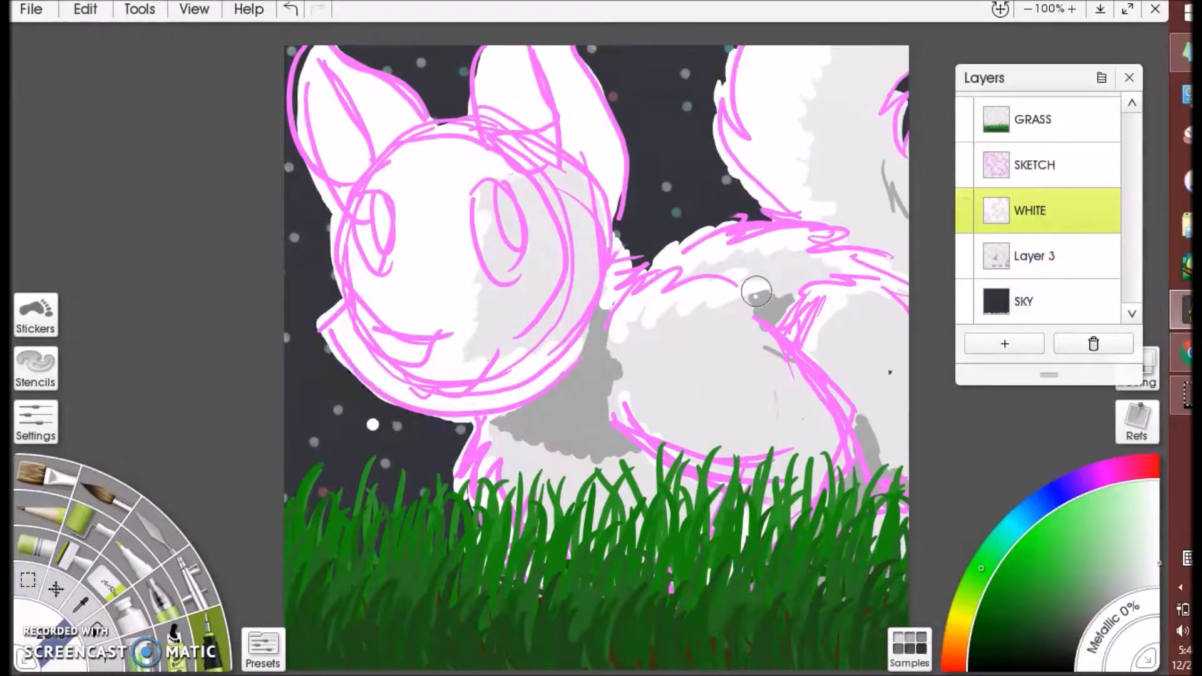
{"action": "left_click", "coordinate": [589, 381], "text": "alt"}
{"action": "right_click", "coordinate": [1002, 249]}
{"action": "key", "text": "Return"}
{"action": "left_click", "coordinate": [1017, 258]}
{"action": "left_click_drag", "start_coordinate": [528, 262], "coordinate": [537, 276]}
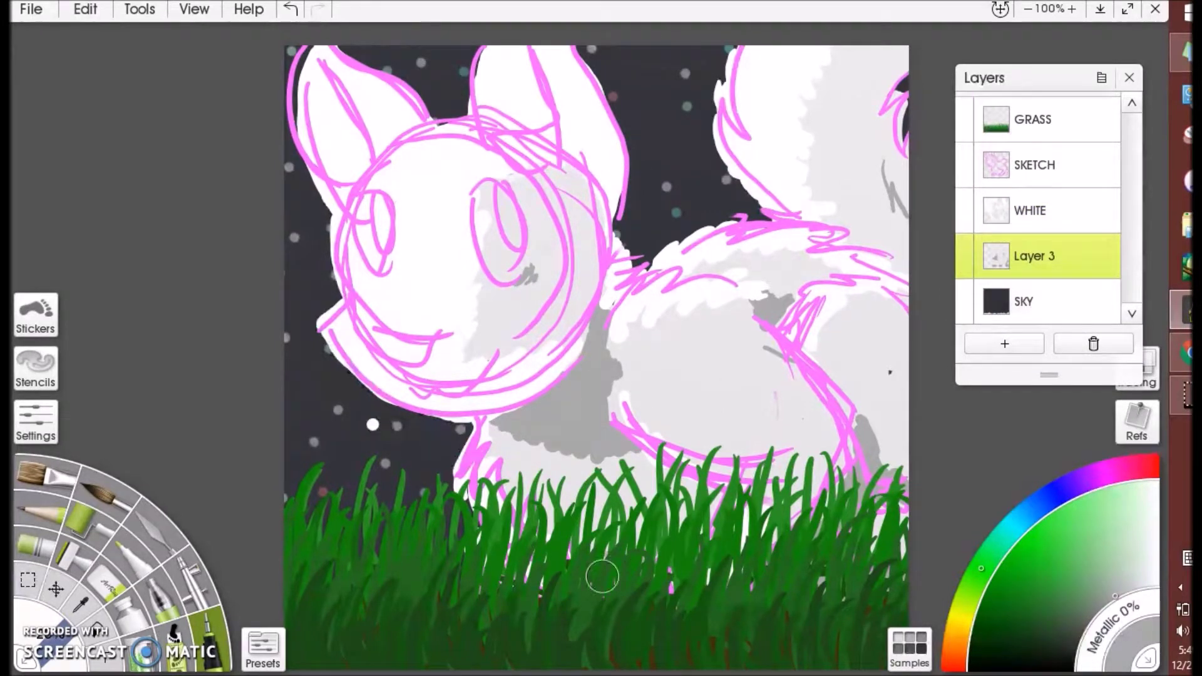
{"action": "left_click", "coordinate": [901, 292]}
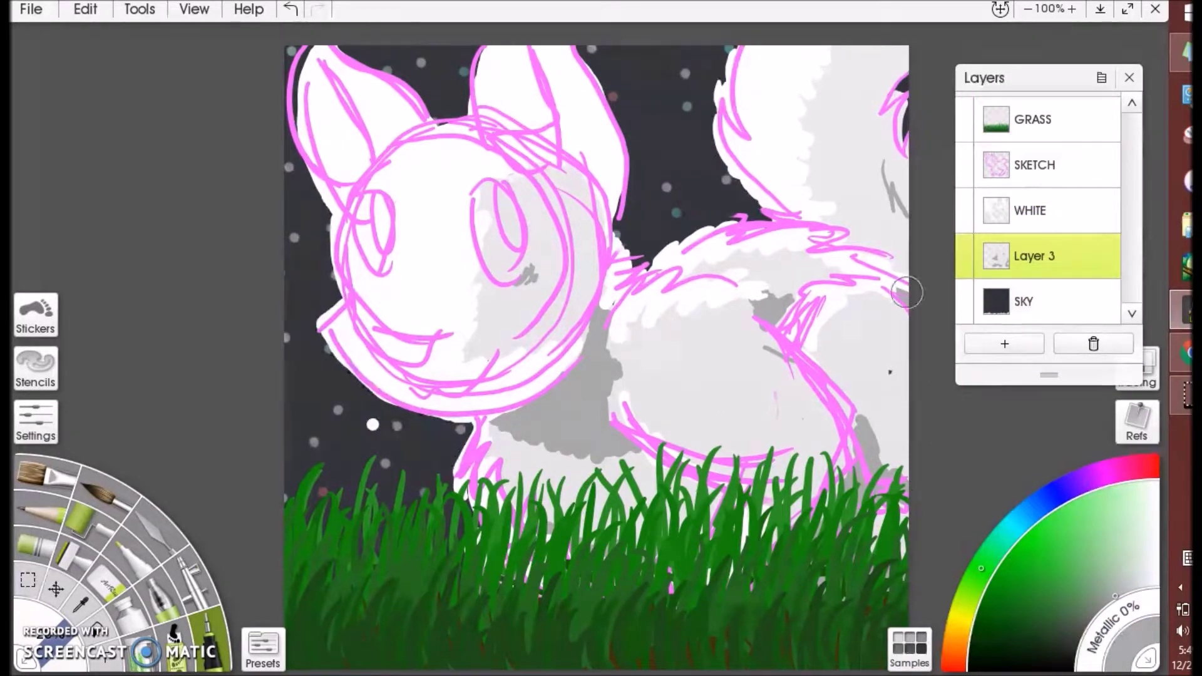
Shade the outer sides of both ears with light grey on the WHITE layer
{"action": "left_click", "coordinate": [1029, 211]}
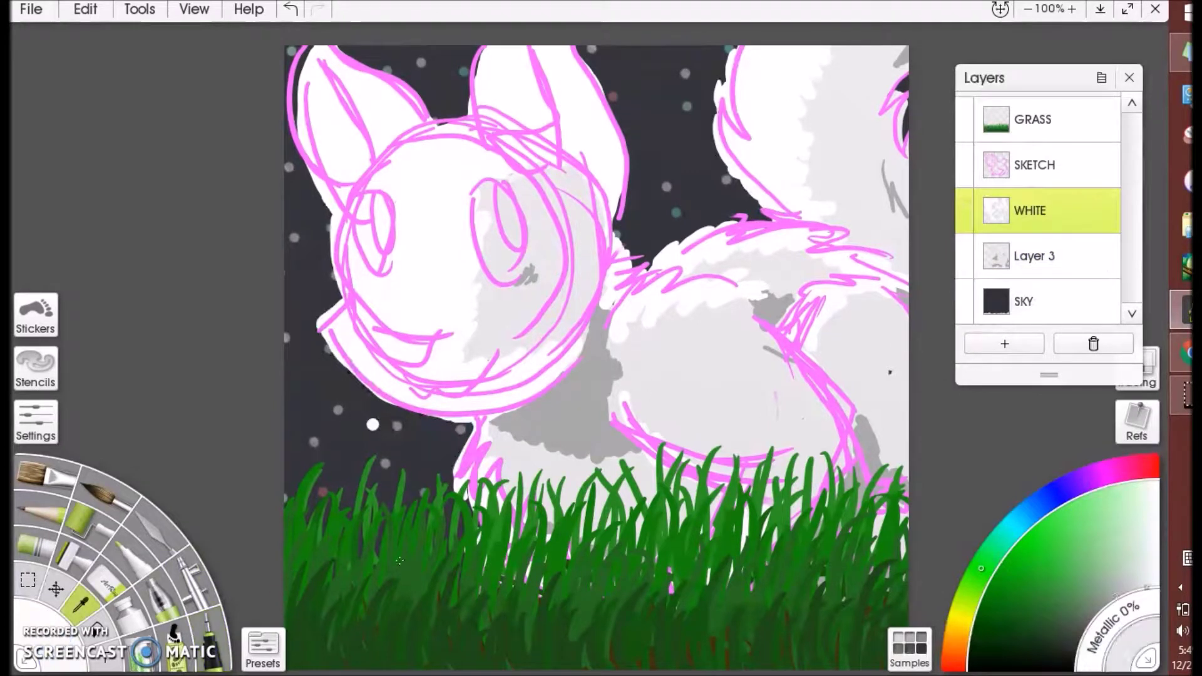
{"action": "mouse_move", "coordinate": [562, 101]}
{"action": "left_mouse_down"}
{"action": "mouse_move", "coordinate": [585, 150]}
{"action": "mouse_move", "coordinate": [564, 119]}
{"action": "left_mouse_up"}
{"action": "mouse_move", "coordinate": [365, 93]}
{"action": "left_mouse_down"}
{"action": "mouse_move", "coordinate": [401, 125]}
{"action": "mouse_move", "coordinate": [383, 132]}
{"action": "left_mouse_up"}
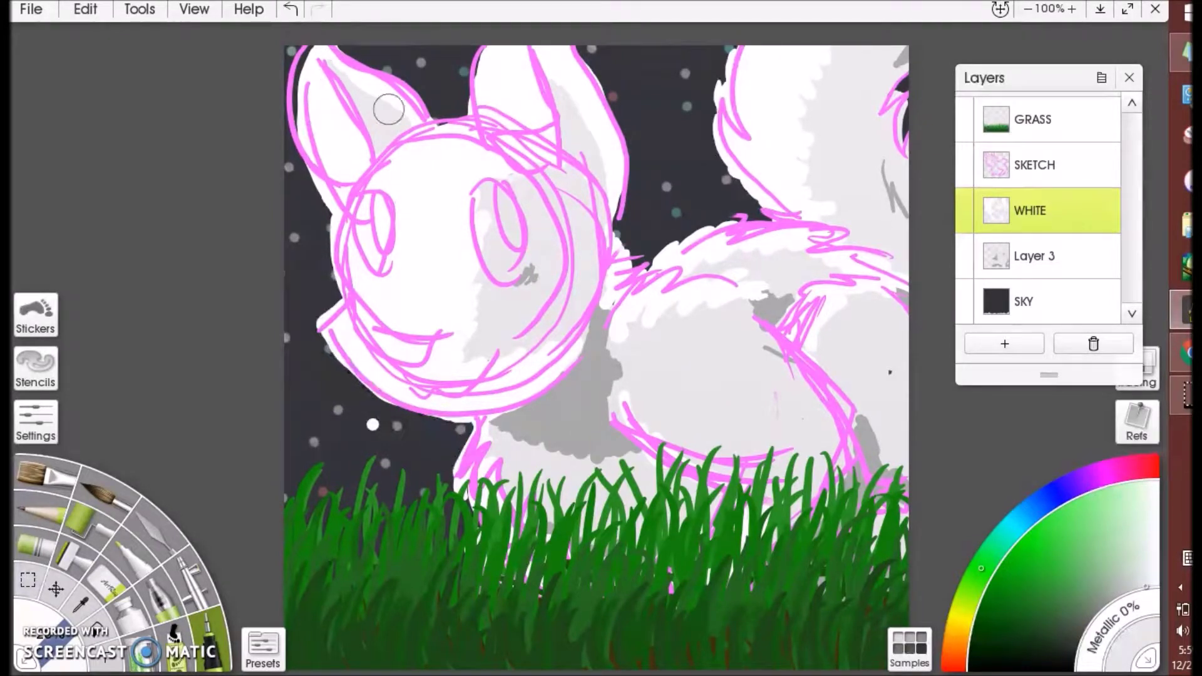
Add a new layer above WHITE and paint the nose on it in dark purple
{"action": "left_click", "coordinate": [1004, 344]}
{"action": "left_click", "coordinate": [1105, 472]}
{"action": "left_click", "coordinate": [1052, 609]}
{"action": "mouse_move", "coordinate": [388, 327]}
{"action": "left_mouse_down"}
{"action": "mouse_move", "coordinate": [424, 349]}
{"action": "mouse_move", "coordinate": [372, 355]}
{"action": "mouse_move", "coordinate": [359, 334]}
{"action": "mouse_move", "coordinate": [394, 351]}
{"action": "left_mouse_up"}
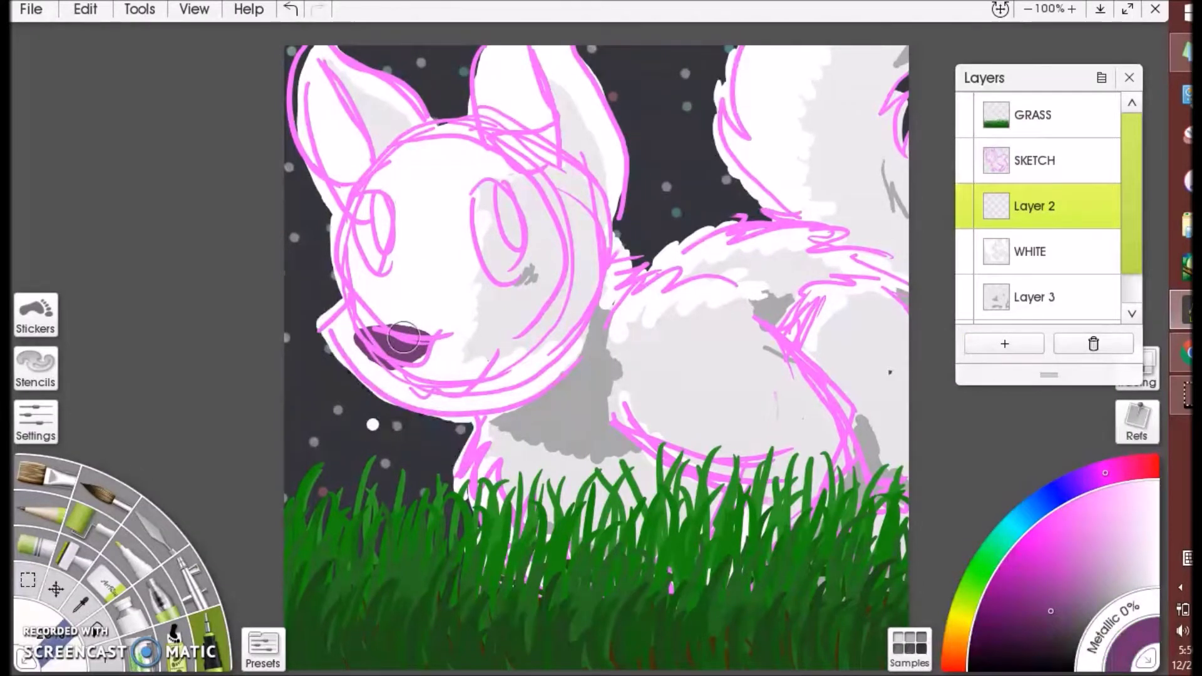
Fill both inner ears with dark purple on Layer 2, clean up their edges, and leave SKETCH hidden
{"action": "left_click", "coordinate": [1034, 161]}
{"action": "left_click", "coordinate": [964, 152]}
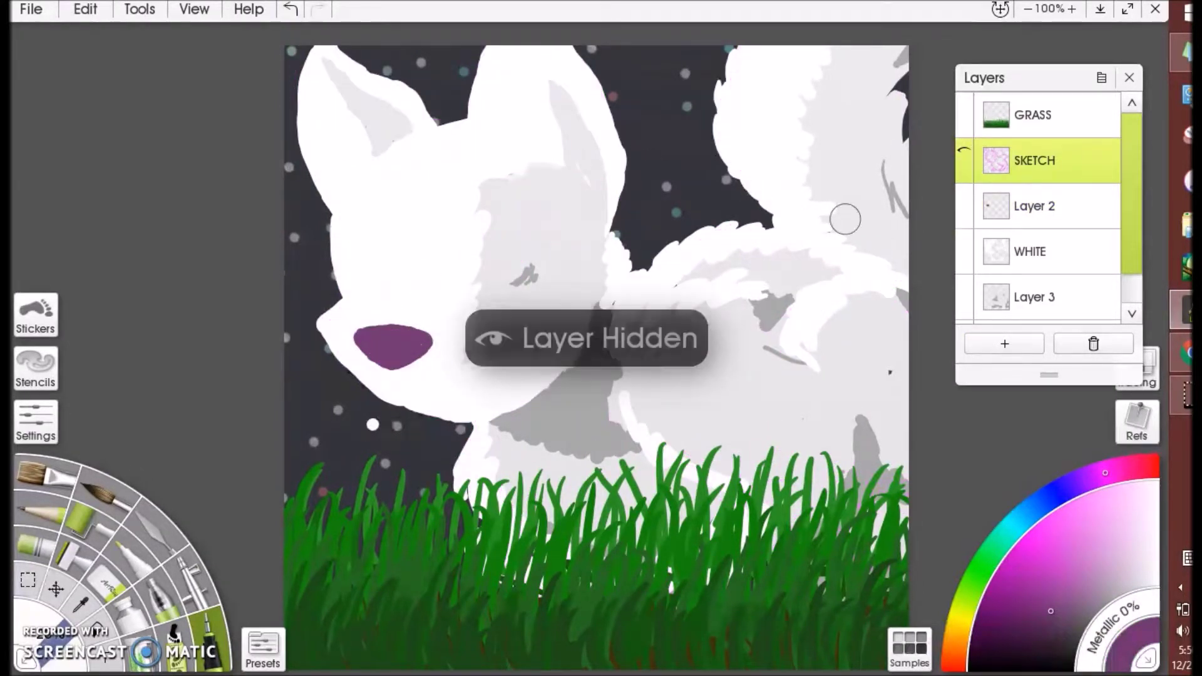
{"action": "left_click", "coordinate": [1034, 206]}
{"action": "mouse_move", "coordinate": [325, 40]}
{"action": "left_mouse_down"}
{"action": "mouse_move", "coordinate": [373, 157]}
{"action": "mouse_move", "coordinate": [331, 213]}
{"action": "mouse_move", "coordinate": [307, 60]}
{"action": "mouse_move", "coordinate": [299, 140]}
{"action": "mouse_move", "coordinate": [326, 209]}
{"action": "left_mouse_up"}
{"action": "mouse_move", "coordinate": [316, 53]}
{"action": "left_mouse_down"}
{"action": "mouse_move", "coordinate": [304, 109]}
{"action": "mouse_move", "coordinate": [350, 125]}
{"action": "mouse_move", "coordinate": [362, 155]}
{"action": "mouse_move", "coordinate": [313, 156]}
{"action": "mouse_move", "coordinate": [327, 55]}
{"action": "left_mouse_up"}
{"action": "left_click", "coordinate": [963, 150]}
{"action": "mouse_move", "coordinate": [499, 43]}
{"action": "left_mouse_down"}
{"action": "mouse_move", "coordinate": [551, 109]}
{"action": "mouse_move", "coordinate": [495, 147]}
{"action": "mouse_move", "coordinate": [512, 23]}
{"action": "left_mouse_up"}
{"action": "left_click", "coordinate": [963, 151]}
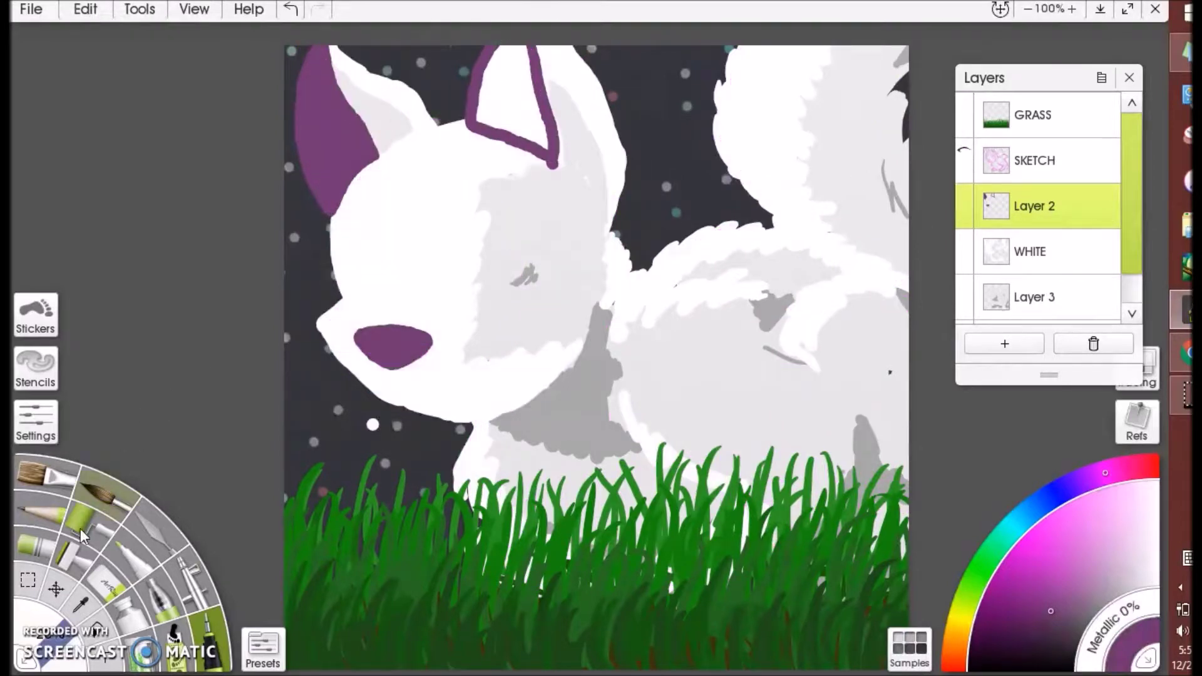
{"action": "left_click", "coordinate": [104, 571]}
{"action": "mouse_move", "coordinate": [462, 130]}
{"action": "left_mouse_down"}
{"action": "mouse_move", "coordinate": [562, 171]}
{"action": "mouse_move", "coordinate": [466, 133]}
{"action": "mouse_move", "coordinate": [560, 165]}
{"action": "mouse_move", "coordinate": [474, 115]}
{"action": "mouse_move", "coordinate": [541, 139]}
{"action": "mouse_move", "coordinate": [562, 161]}
{"action": "mouse_move", "coordinate": [547, 61]}
{"action": "mouse_move", "coordinate": [533, 92]}
{"action": "mouse_move", "coordinate": [518, 38]}
{"action": "mouse_move", "coordinate": [480, 96]}
{"action": "mouse_move", "coordinate": [534, 105]}
{"action": "left_mouse_up"}
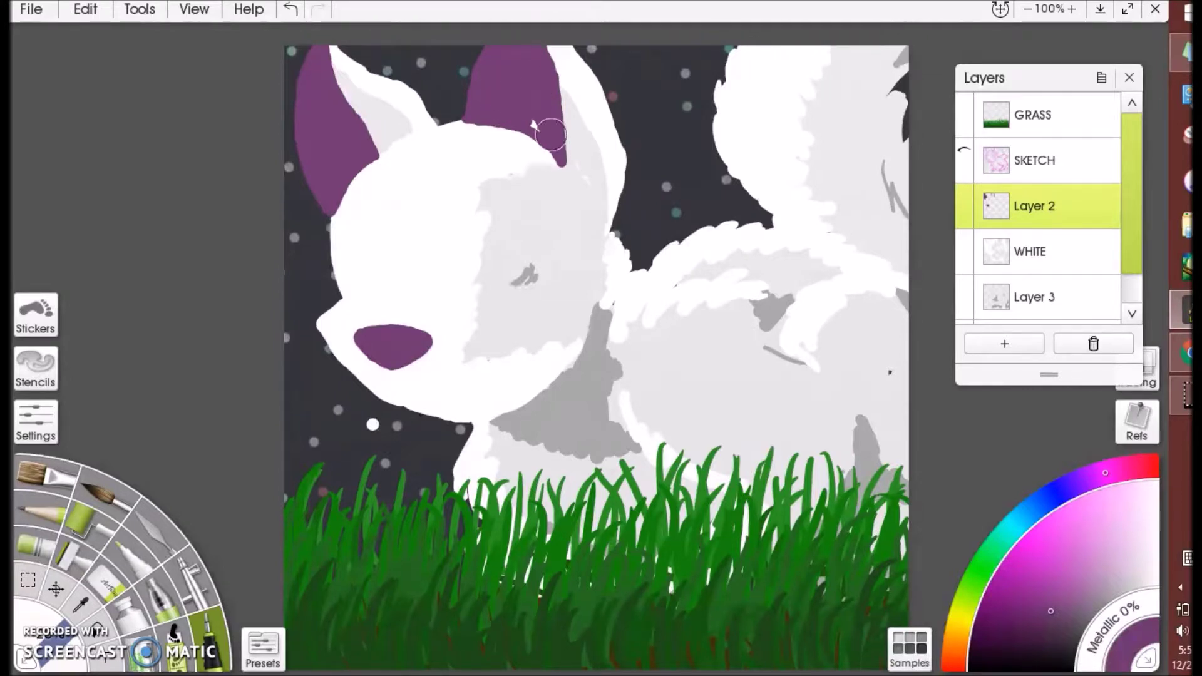
Touch up the ear shading and paint a white fur edge along the outer ear and neck on the WHITE layer
{"action": "left_click", "coordinate": [1042, 266]}
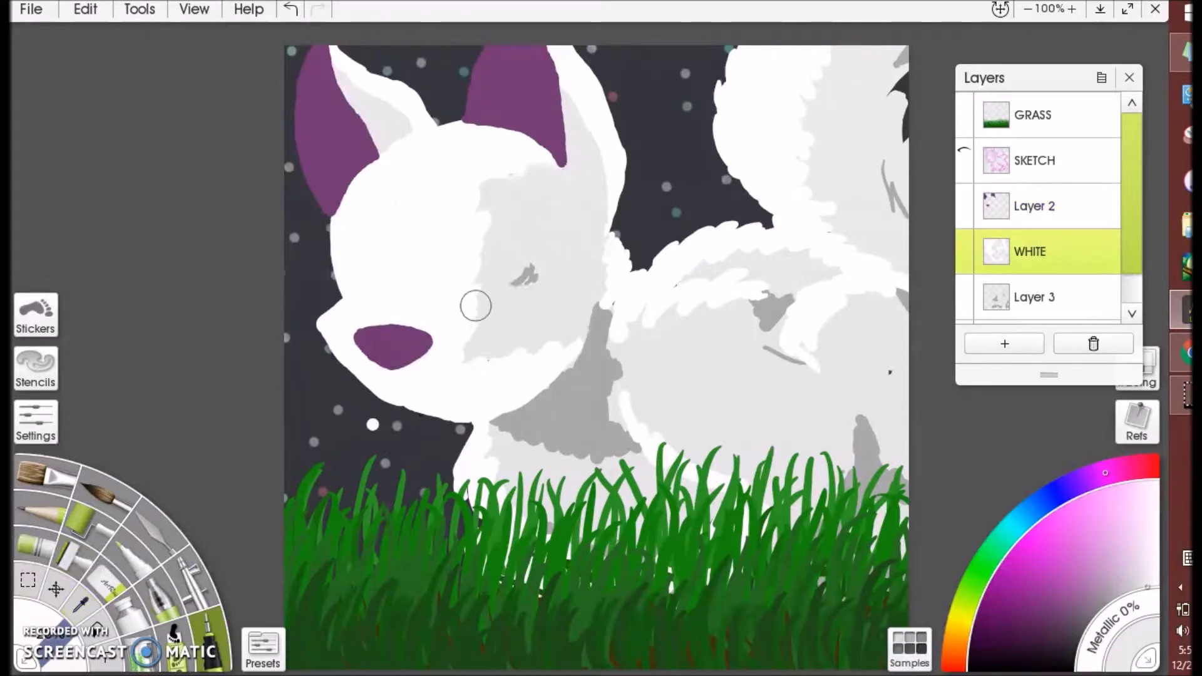
{"action": "mouse_move", "coordinate": [556, 58]}
{"action": "left_mouse_down"}
{"action": "mouse_move", "coordinate": [581, 114]}
{"action": "mouse_move", "coordinate": [581, 162]}
{"action": "left_mouse_up"}
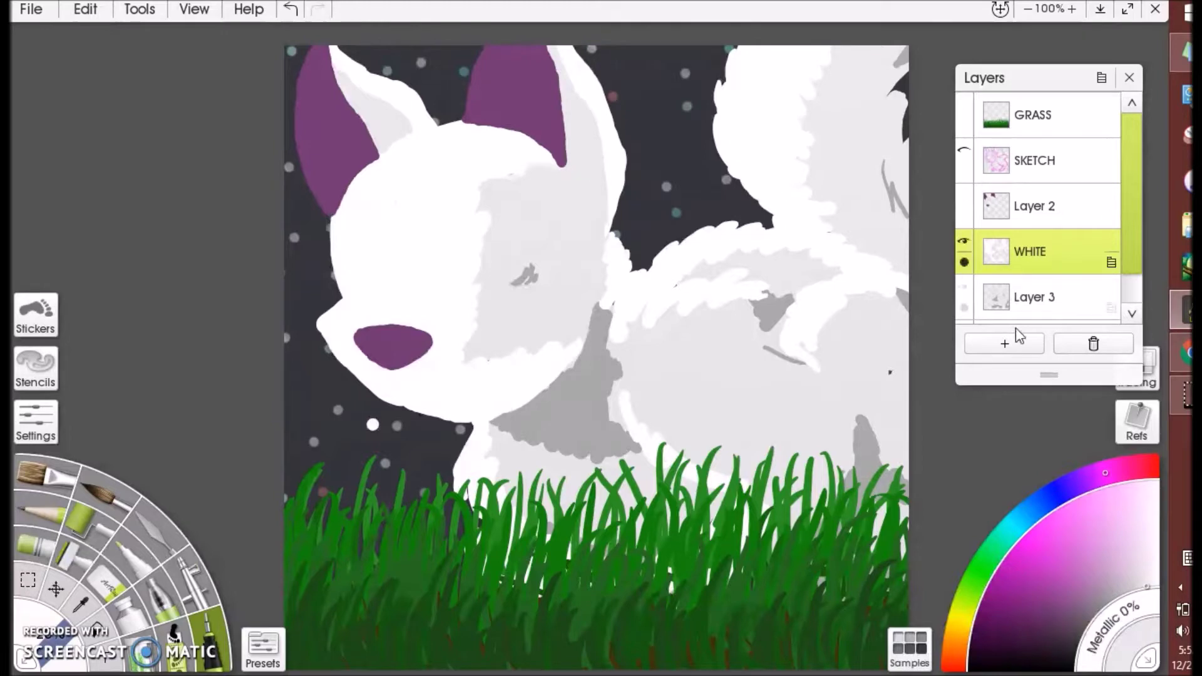
{"action": "left_click", "coordinate": [1157, 481]}
{"action": "left_click_drag", "start_coordinate": [601, 77], "coordinate": [625, 143]}
{"action": "left_click_drag", "start_coordinate": [629, 222], "coordinate": [623, 232]}
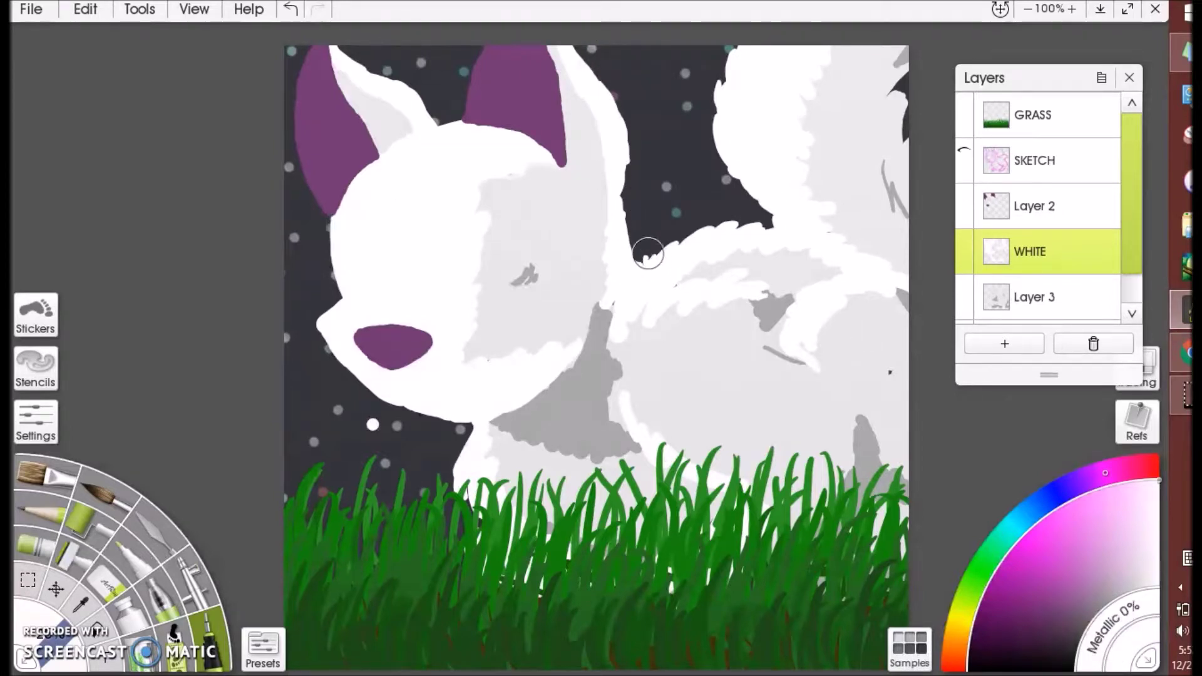
Paint both eyes in bright pink on Layer 2, using SKETCH as a guide and hiding it again
{"action": "left_click", "coordinate": [964, 150]}
{"action": "left_click", "coordinate": [1033, 206]}
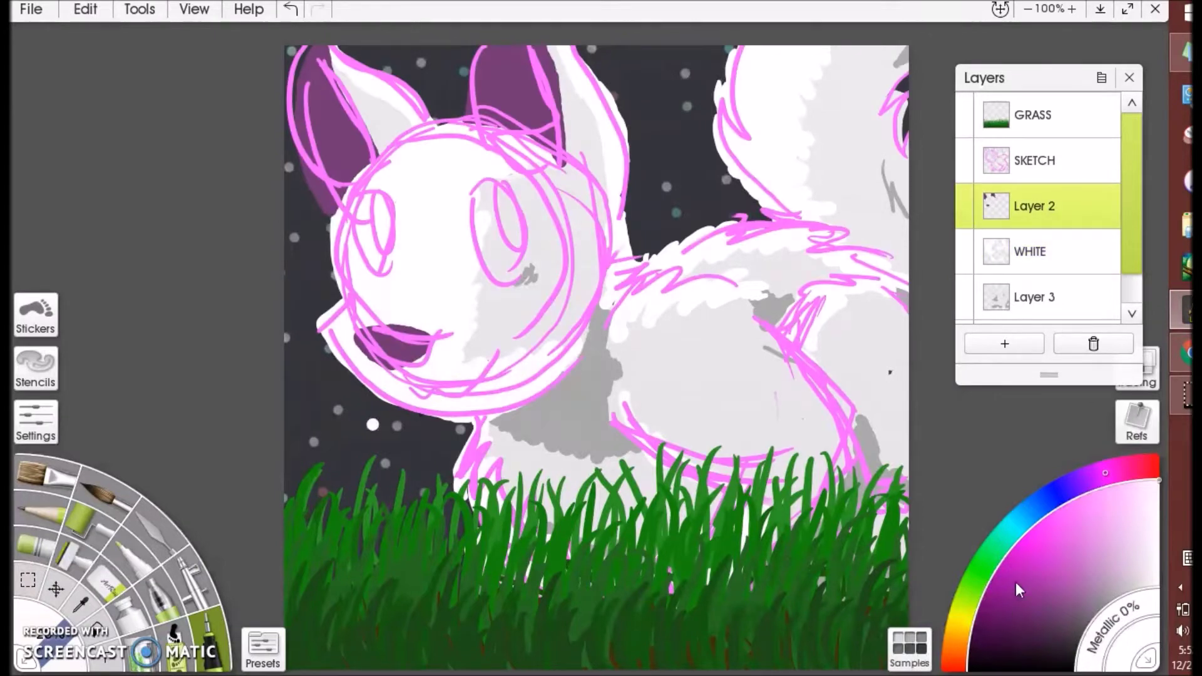
{"action": "left_click_drag", "start_coordinate": [1031, 566], "coordinate": [1029, 513]}
{"action": "mouse_move", "coordinate": [500, 181]}
{"action": "left_mouse_down"}
{"action": "mouse_move", "coordinate": [489, 257]}
{"action": "mouse_move", "coordinate": [483, 199]}
{"action": "mouse_move", "coordinate": [515, 209]}
{"action": "mouse_move", "coordinate": [473, 213]}
{"action": "left_mouse_up"}
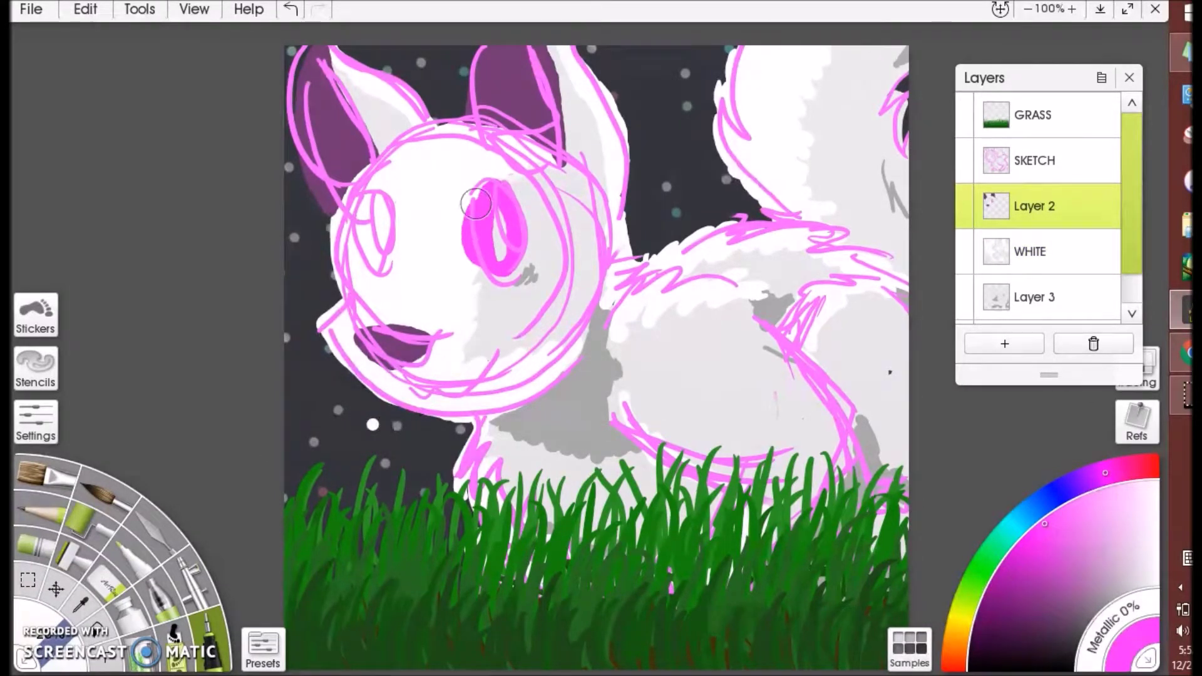
{"action": "key", "text": "ctrl+z"}
{"action": "mouse_move", "coordinate": [532, 258]}
{"action": "left_mouse_down"}
{"action": "mouse_move", "coordinate": [512, 275]}
{"action": "mouse_move", "coordinate": [469, 254]}
{"action": "mouse_move", "coordinate": [484, 200]}
{"action": "mouse_move", "coordinate": [526, 225]}
{"action": "mouse_move", "coordinate": [516, 272]}
{"action": "mouse_move", "coordinate": [498, 213]}
{"action": "left_mouse_up"}
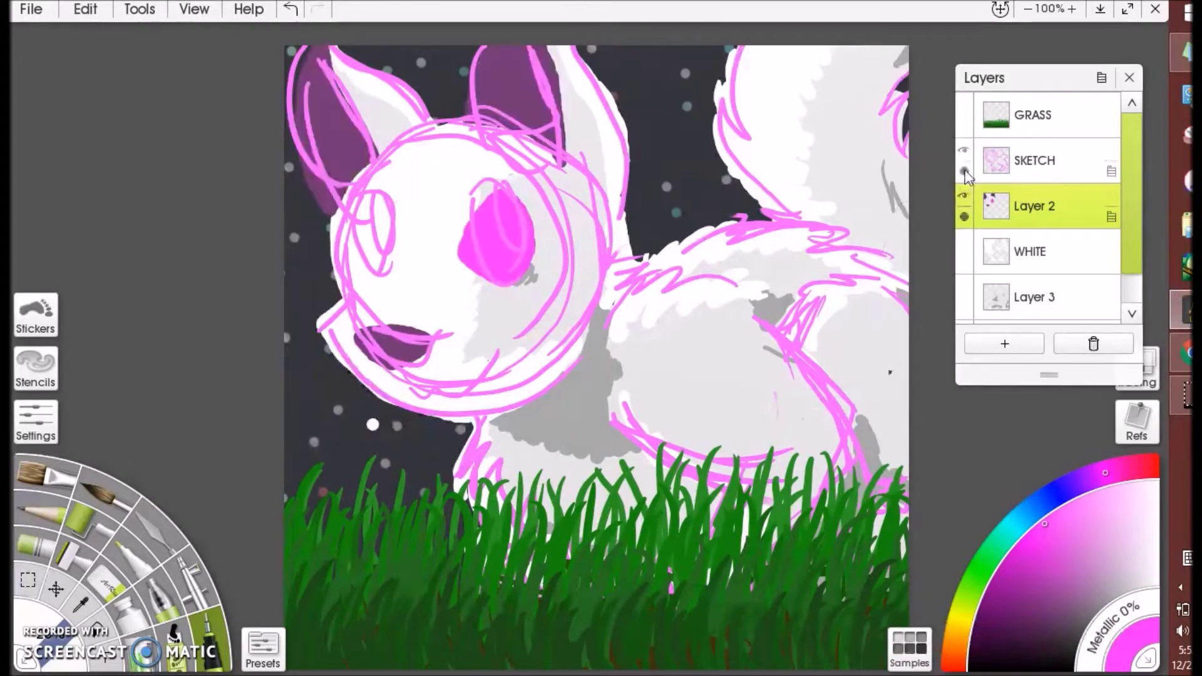
{"action": "left_click", "coordinate": [963, 150]}
{"action": "mouse_move", "coordinate": [337, 217]}
{"action": "left_mouse_down"}
{"action": "mouse_move", "coordinate": [361, 232]}
{"action": "mouse_move", "coordinate": [379, 271]}
{"action": "mouse_move", "coordinate": [348, 297]}
{"action": "mouse_move", "coordinate": [335, 222]}
{"action": "mouse_move", "coordinate": [352, 285]}
{"action": "left_mouse_up"}
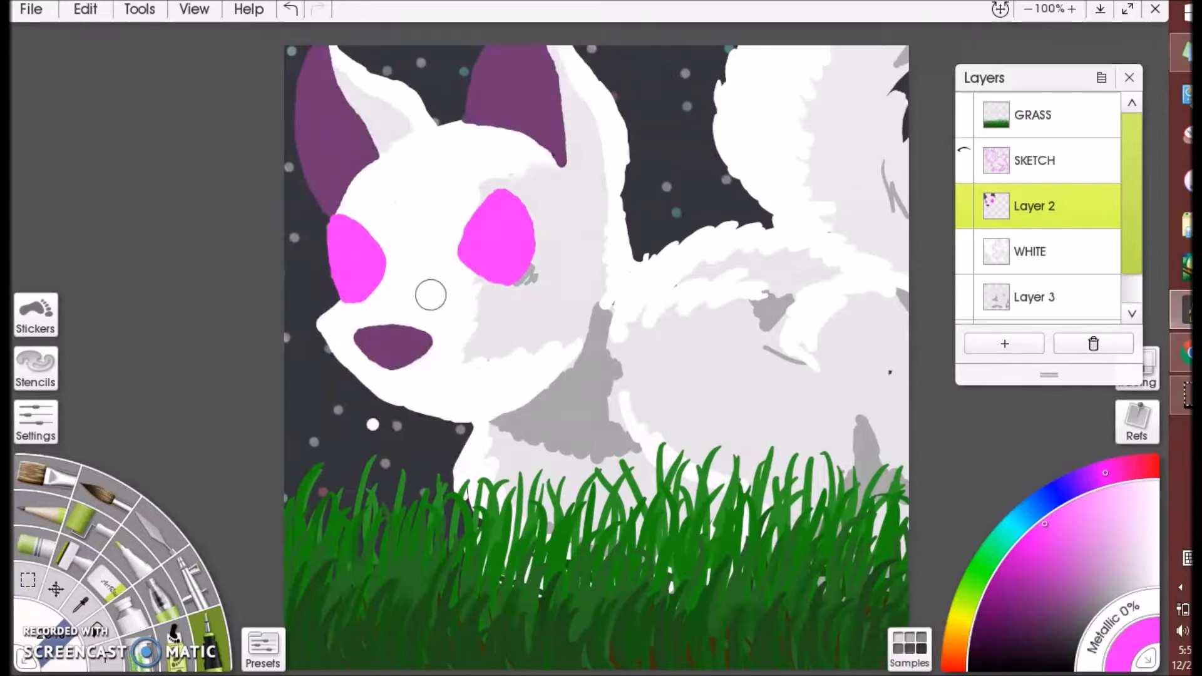
Try thin black pupils and a white highlight in the pink eyes, and undo the latest strokes
{"action": "left_click", "coordinate": [968, 669]}
{"action": "left_click_drag", "start_coordinate": [503, 195], "coordinate": [513, 264]}
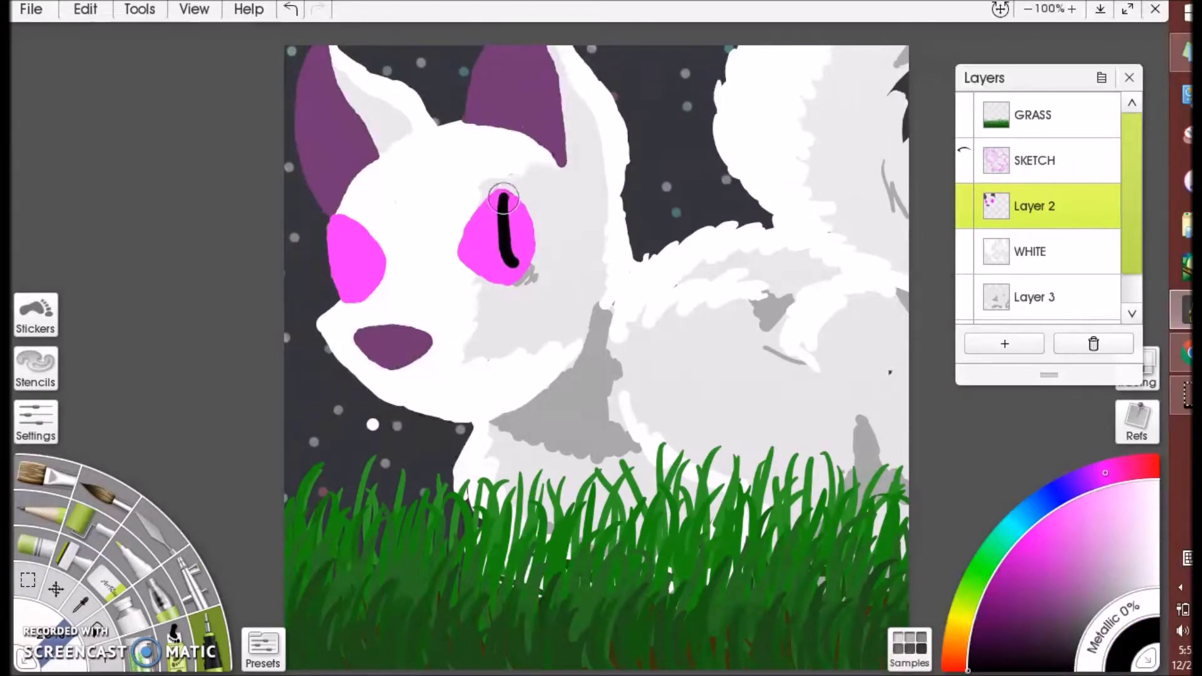
{"action": "left_click_drag", "start_coordinate": [349, 228], "coordinate": [357, 276]}
{"action": "left_click", "coordinate": [1158, 481]}
{"action": "left_click_drag", "start_coordinate": [501, 208], "coordinate": [489, 215]}
{"action": "key", "text": "ctrl+z"}
{"action": "key", "text": "ctrl+z"}
{"action": "key", "text": "ctrl+z"}
{"action": "key", "text": "ctrl+z"}
{"action": "key", "text": "ctrl+z"}
{"action": "key", "text": "ctrl+z"}
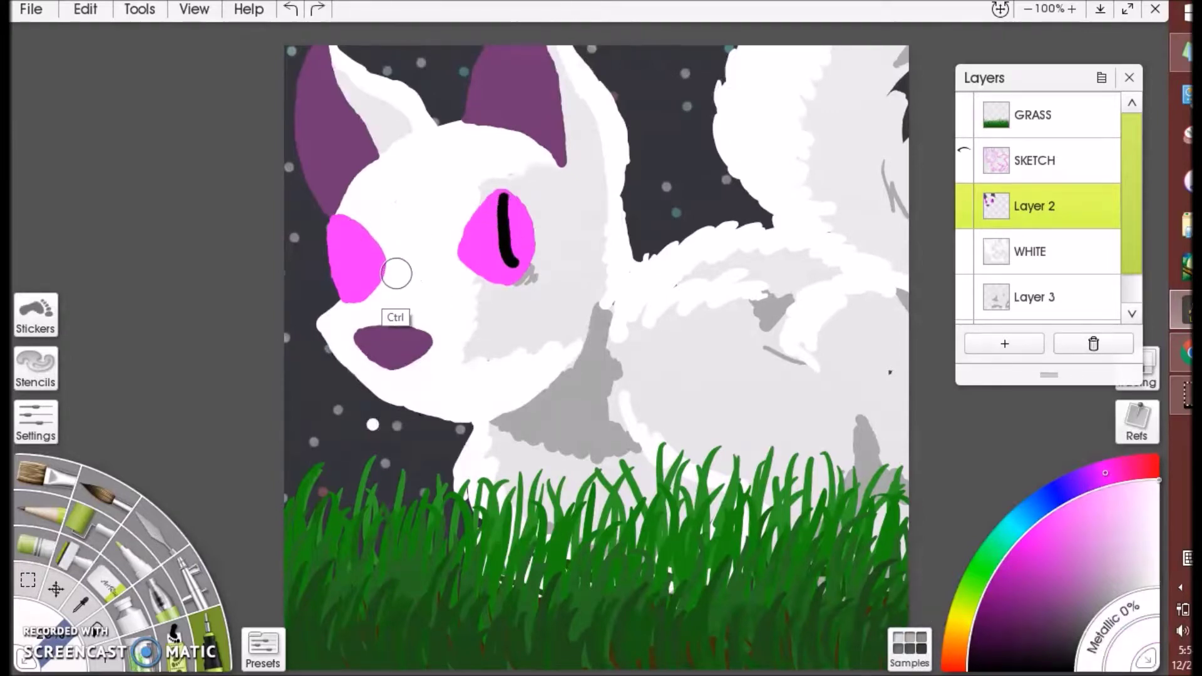
Repaint the pupils as wide vertical black ovals in both pink eyes
{"action": "mouse_move", "coordinate": [490, 200]}
{"action": "left_mouse_down"}
{"action": "mouse_move", "coordinate": [516, 276]}
{"action": "mouse_move", "coordinate": [519, 214]}
{"action": "mouse_move", "coordinate": [519, 250]}
{"action": "mouse_move", "coordinate": [498, 191]}
{"action": "mouse_move", "coordinate": [514, 201]}
{"action": "mouse_move", "coordinate": [495, 194]}
{"action": "mouse_move", "coordinate": [517, 260]}
{"action": "left_mouse_up"}
{"action": "key", "text": "ctrl+z"}
{"action": "key", "text": "ctrl+z"}
{"action": "mouse_move", "coordinate": [505, 206]}
{"action": "left_mouse_down"}
{"action": "mouse_move", "coordinate": [512, 263]}
{"action": "mouse_move", "coordinate": [504, 195]}
{"action": "mouse_move", "coordinate": [505, 251]}
{"action": "mouse_move", "coordinate": [507, 225]}
{"action": "left_mouse_up"}
{"action": "left_click_drag", "start_coordinate": [353, 222], "coordinate": [354, 275]}
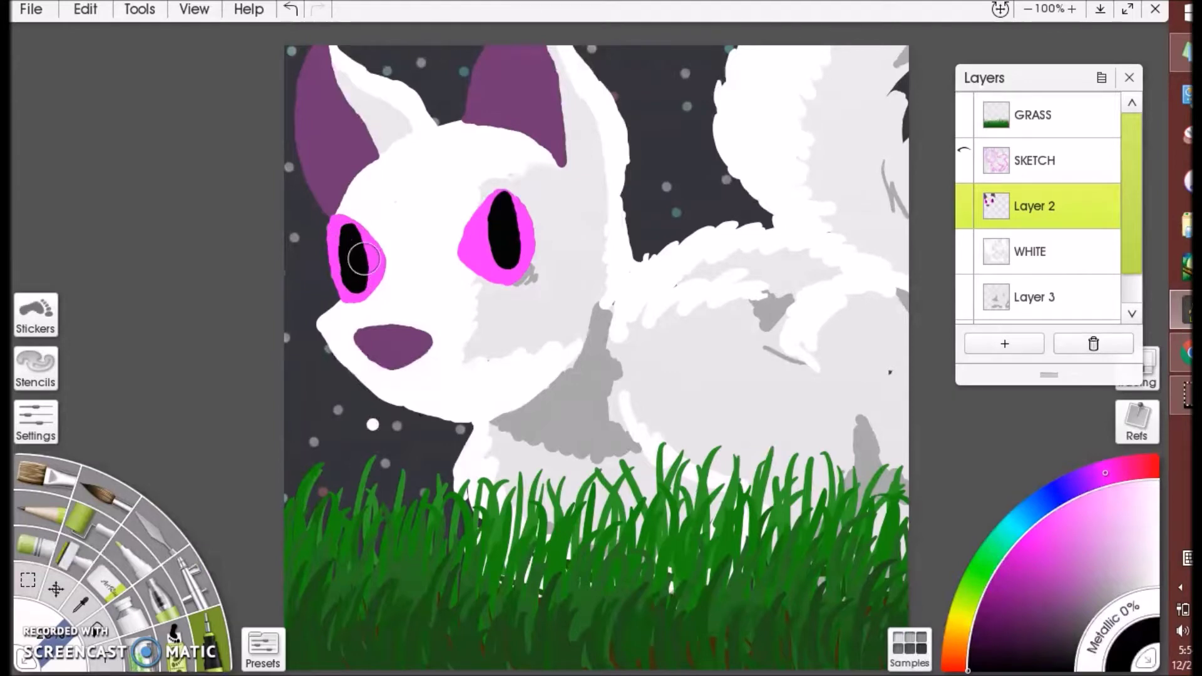
Dab white highlights on both eyes, undoing the first ones and placing them at the upper outer and lower pupil edges
{"action": "left_click", "coordinate": [1158, 480]}
{"action": "left_click_drag", "start_coordinate": [482, 213], "coordinate": [494, 205]}
{"action": "left_click_drag", "start_coordinate": [356, 232], "coordinate": [360, 237]}
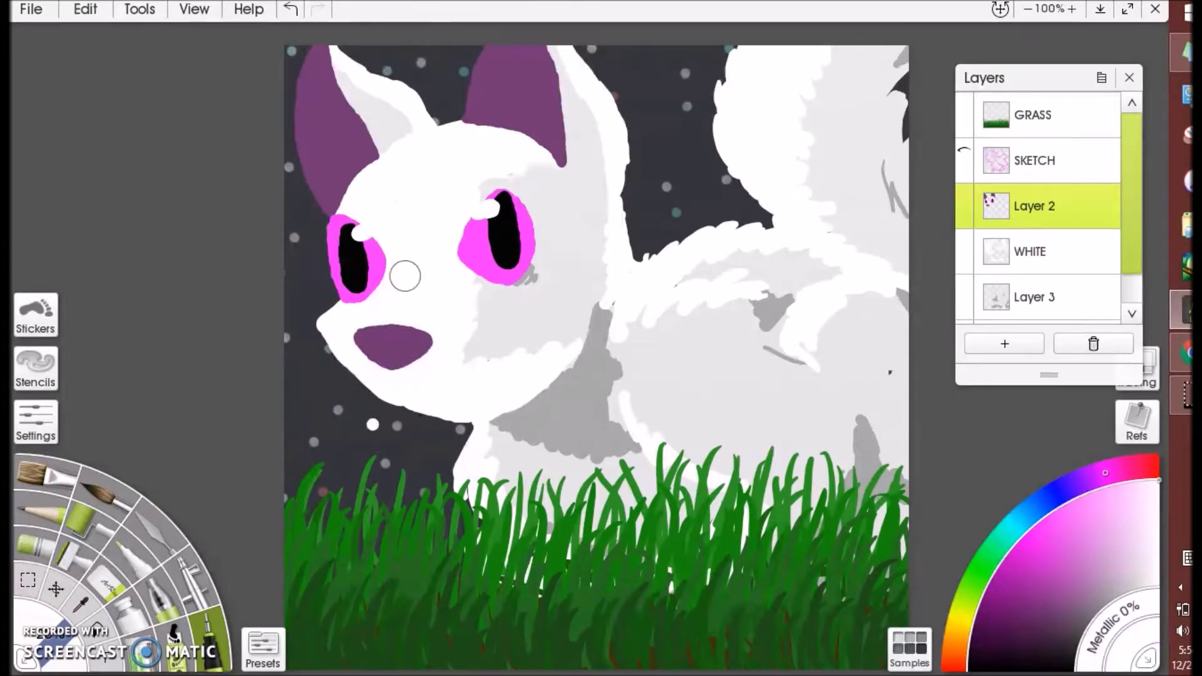
{"action": "key", "text": "ctrl+z"}
{"action": "key", "text": "ctrl+z"}
{"action": "key", "text": "ctrl+z"}
{"action": "left_click_drag", "start_coordinate": [477, 214], "coordinate": [492, 208]}
{"action": "left_click_drag", "start_coordinate": [333, 235], "coordinate": [342, 234]}
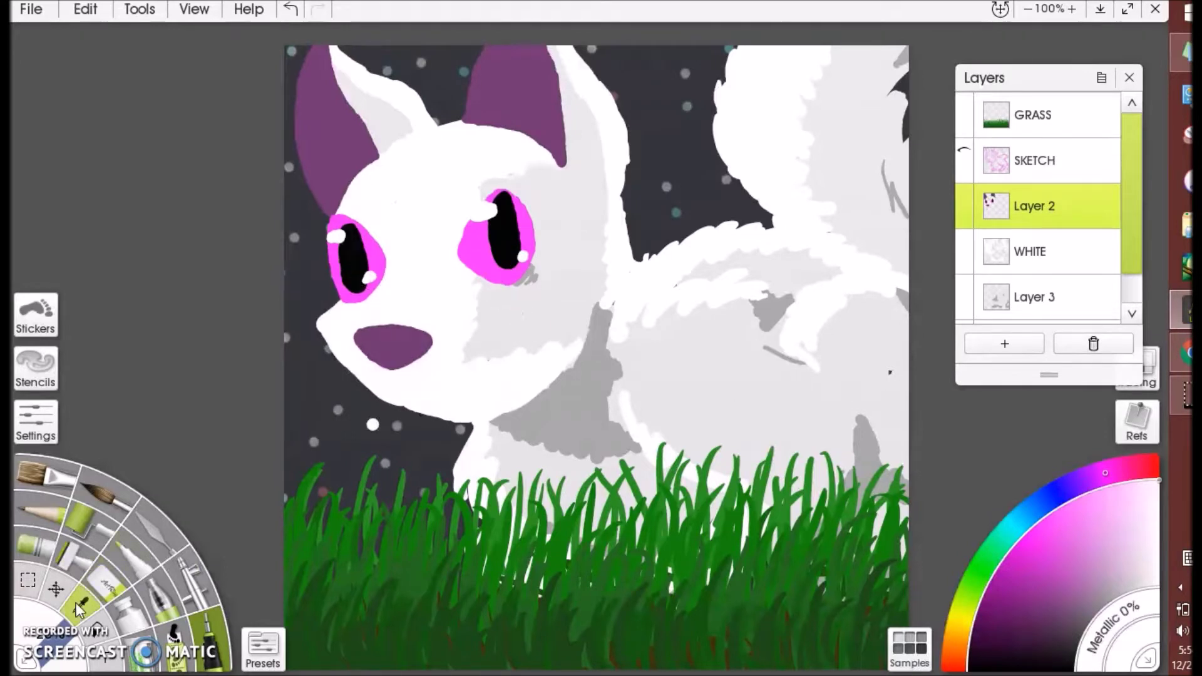
Sample the darker grey and draw a curved smiling mouth line below the nose on Layer 2, undoing the first attempt
{"action": "left_click", "coordinate": [340, 469], "text": "alt"}
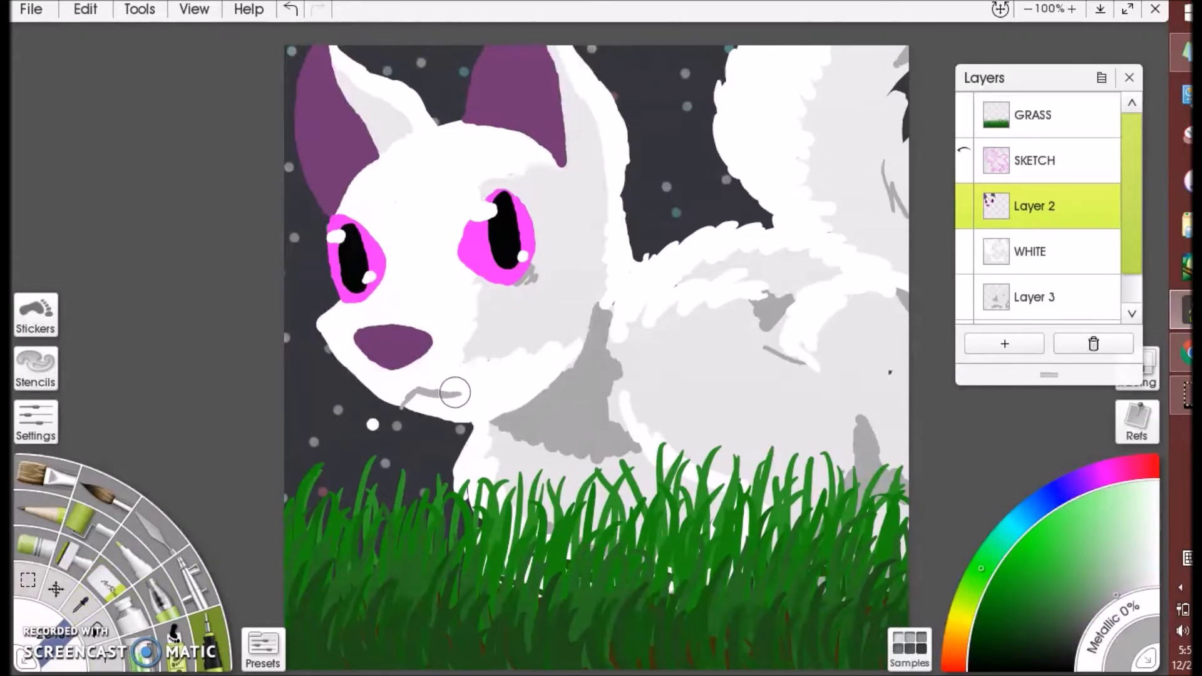
{"action": "key", "text": "ctrl+z"}
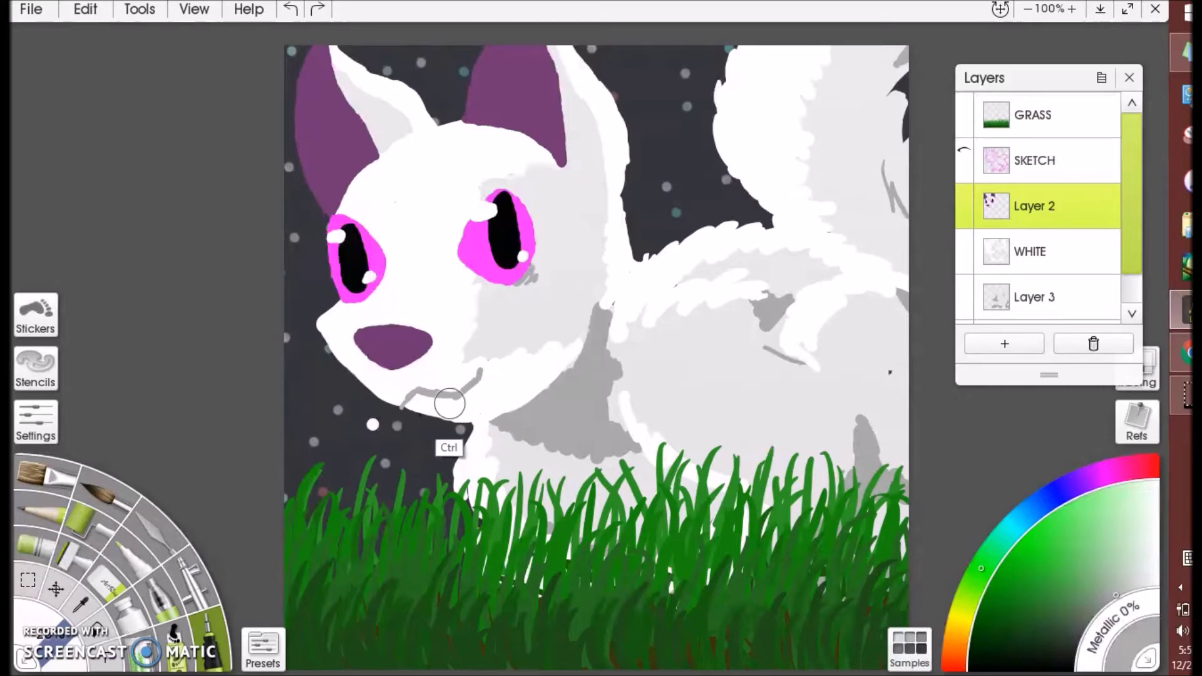
{"action": "left_click_drag", "start_coordinate": [406, 400], "coordinate": [459, 390]}
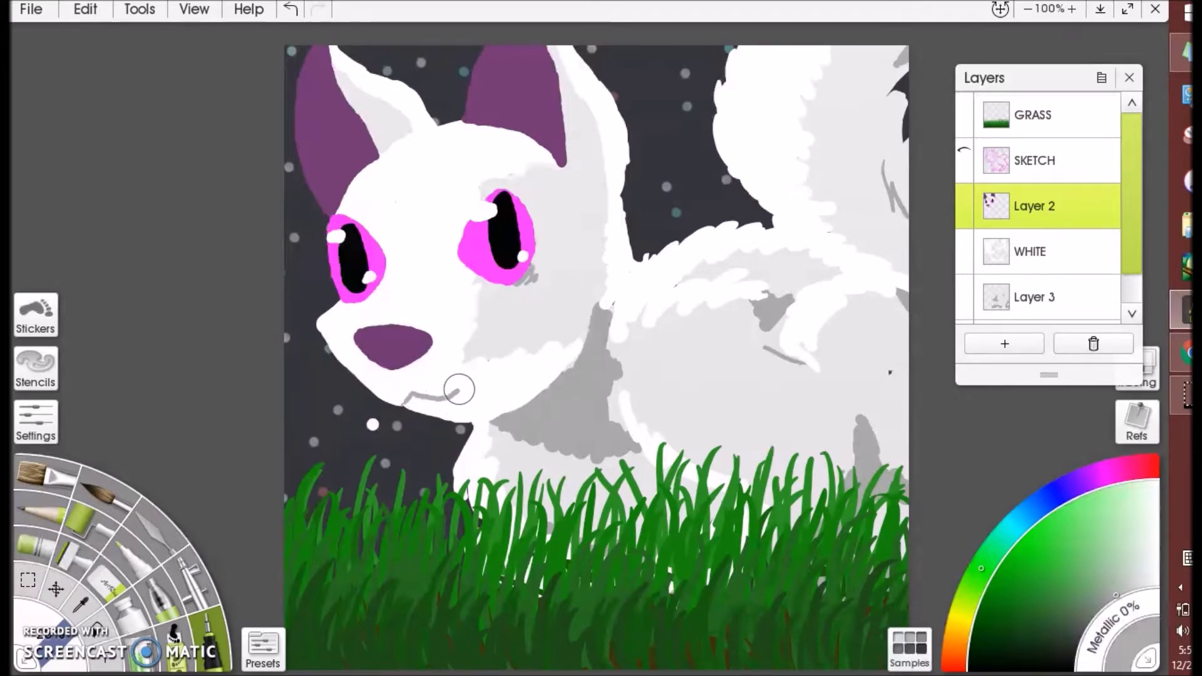
Erase both painted eyes from Layer 2
{"action": "left_click", "coordinate": [103, 579]}
{"action": "mouse_move", "coordinate": [500, 206]}
{"action": "left_mouse_down"}
{"action": "mouse_move", "coordinate": [476, 274]}
{"action": "mouse_move", "coordinate": [534, 239]}
{"action": "left_mouse_up"}
{"action": "mouse_move", "coordinate": [341, 216]}
{"action": "left_mouse_down"}
{"action": "mouse_move", "coordinate": [344, 293]}
{"action": "mouse_move", "coordinate": [382, 285]}
{"action": "left_mouse_up"}
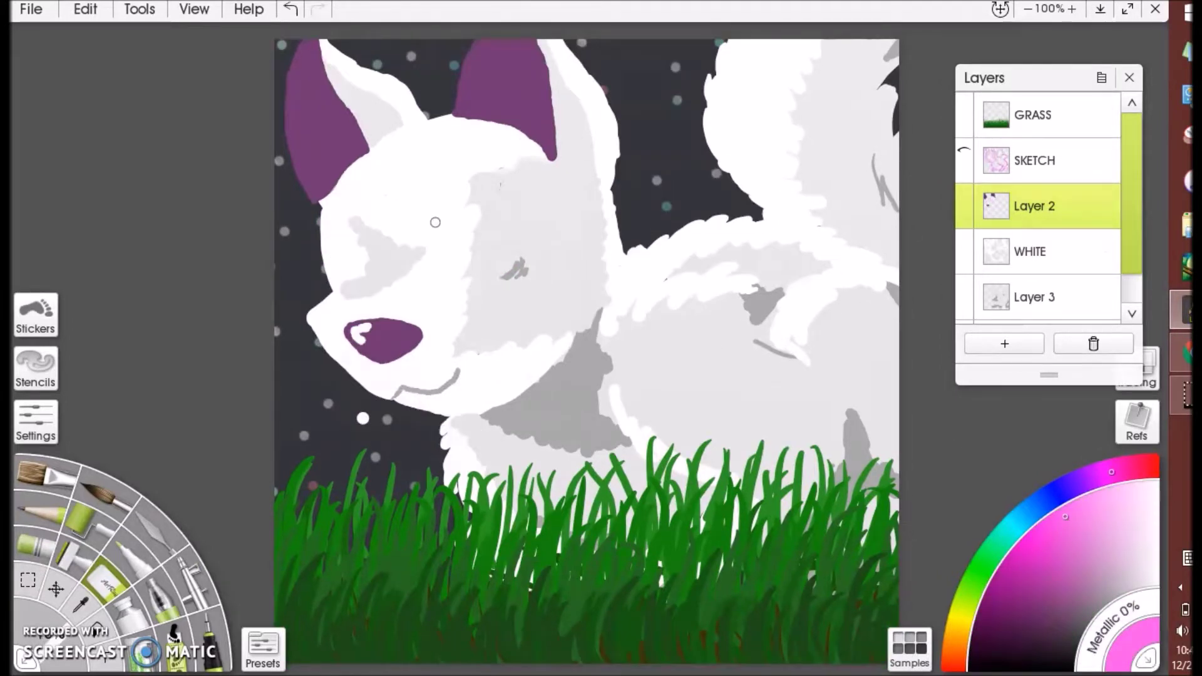
Repaint both eyes as solid lighter pink shapes on Layer 2, redoing the outline of the far eye until it fits the face
{"action": "left_click", "coordinate": [209, 641]}
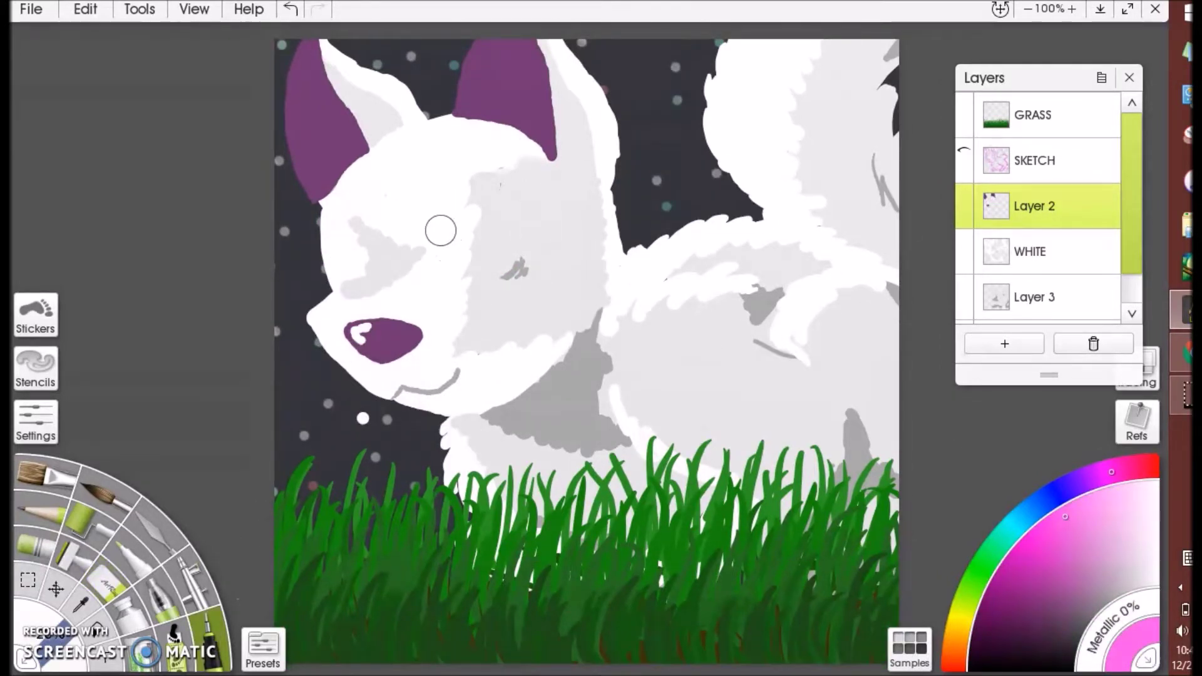
{"action": "mouse_move", "coordinate": [493, 195]}
{"action": "left_mouse_down"}
{"action": "mouse_move", "coordinate": [467, 196]}
{"action": "mouse_move", "coordinate": [443, 247]}
{"action": "mouse_move", "coordinate": [473, 273]}
{"action": "mouse_move", "coordinate": [505, 266]}
{"action": "mouse_move", "coordinate": [517, 225]}
{"action": "mouse_move", "coordinate": [494, 201]}
{"action": "mouse_move", "coordinate": [460, 222]}
{"action": "mouse_move", "coordinate": [466, 264]}
{"action": "mouse_move", "coordinate": [507, 230]}
{"action": "mouse_move", "coordinate": [464, 245]}
{"action": "mouse_move", "coordinate": [490, 237]}
{"action": "mouse_move", "coordinate": [451, 234]}
{"action": "left_mouse_up"}
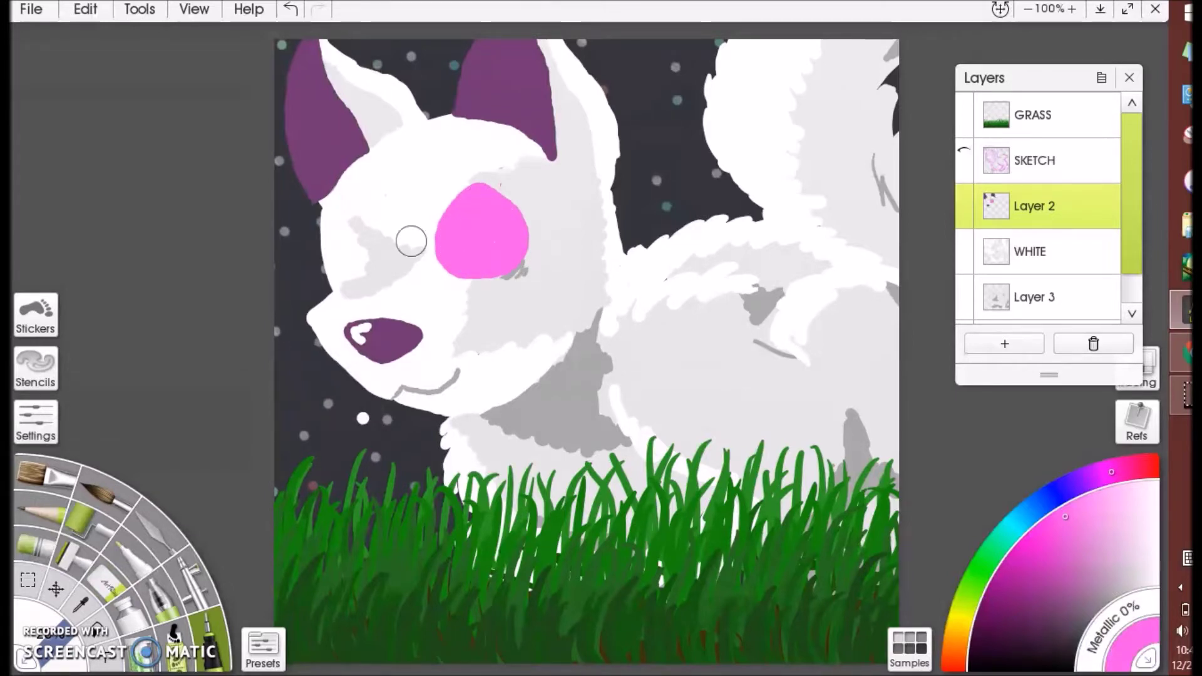
{"action": "mouse_move", "coordinate": [353, 285]}
{"action": "left_mouse_down"}
{"action": "mouse_move", "coordinate": [327, 276]}
{"action": "mouse_move", "coordinate": [325, 223]}
{"action": "left_mouse_up"}
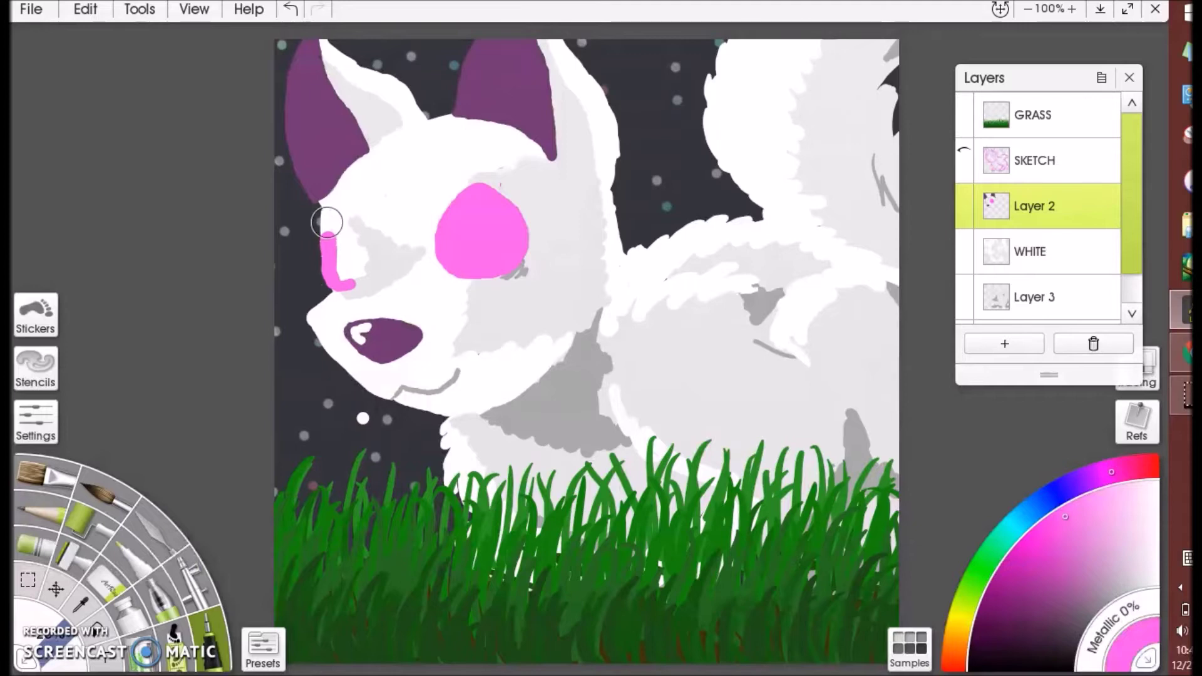
{"action": "mouse_move", "coordinate": [336, 281]}
{"action": "left_mouse_down"}
{"action": "mouse_move", "coordinate": [368, 264]}
{"action": "mouse_move", "coordinate": [334, 223]}
{"action": "left_mouse_up"}
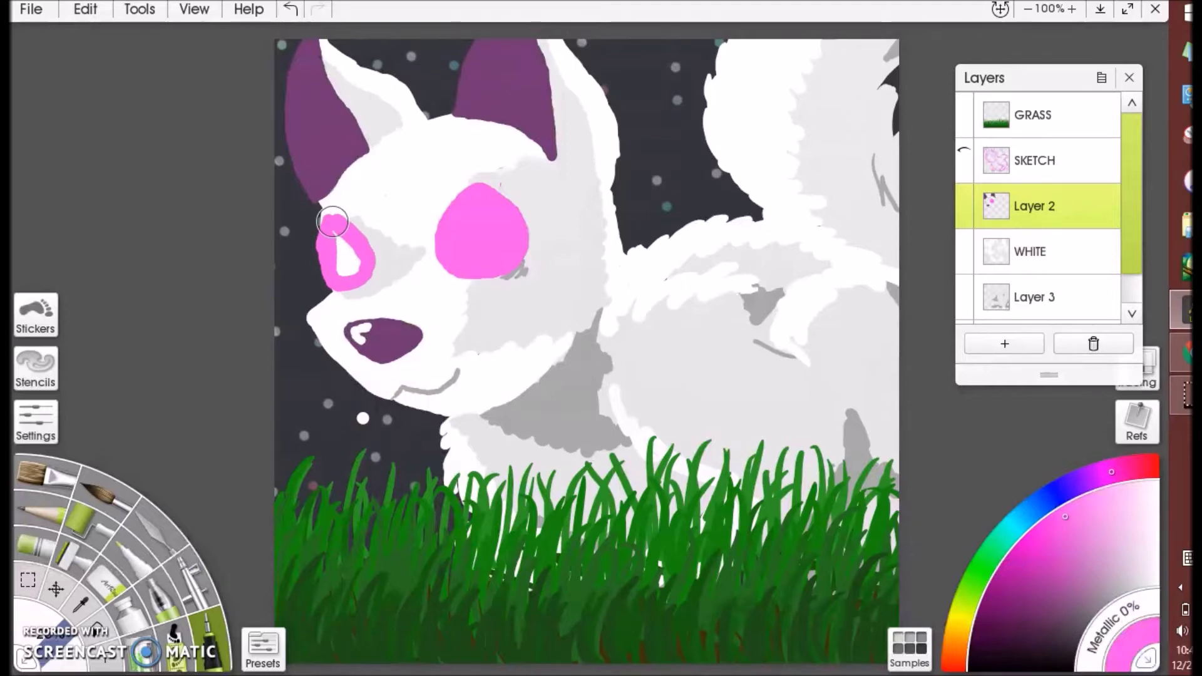
{"action": "left_click", "coordinate": [301, 8]}
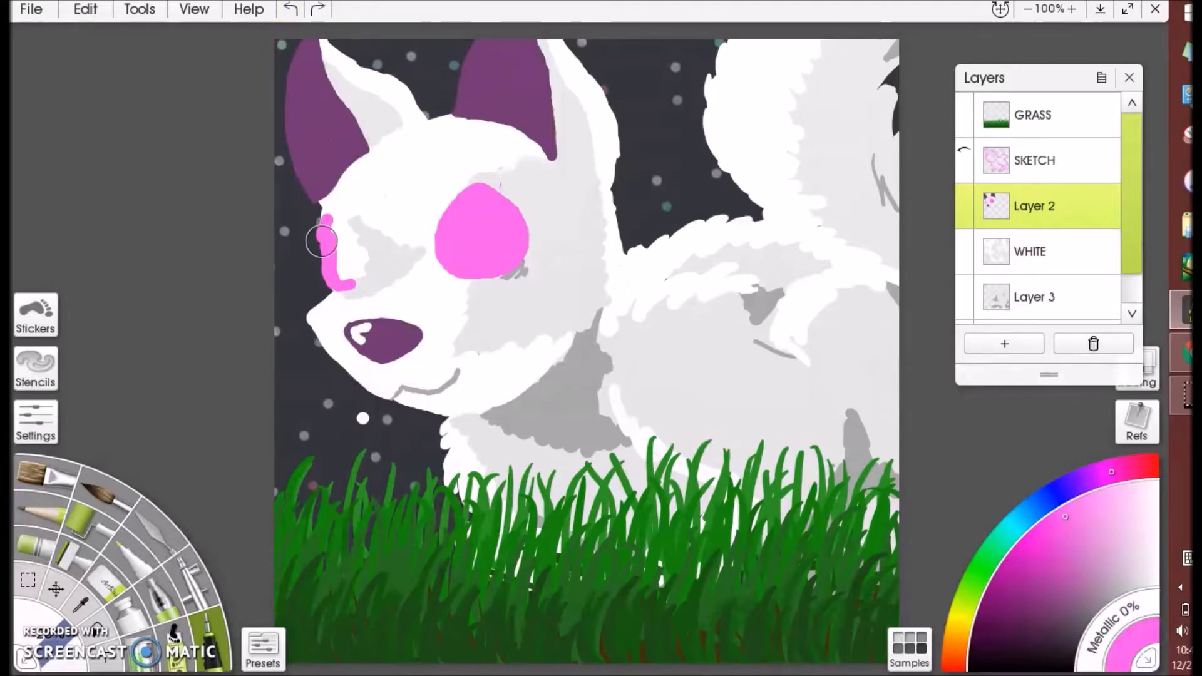
{"action": "left_click", "coordinate": [289, 8]}
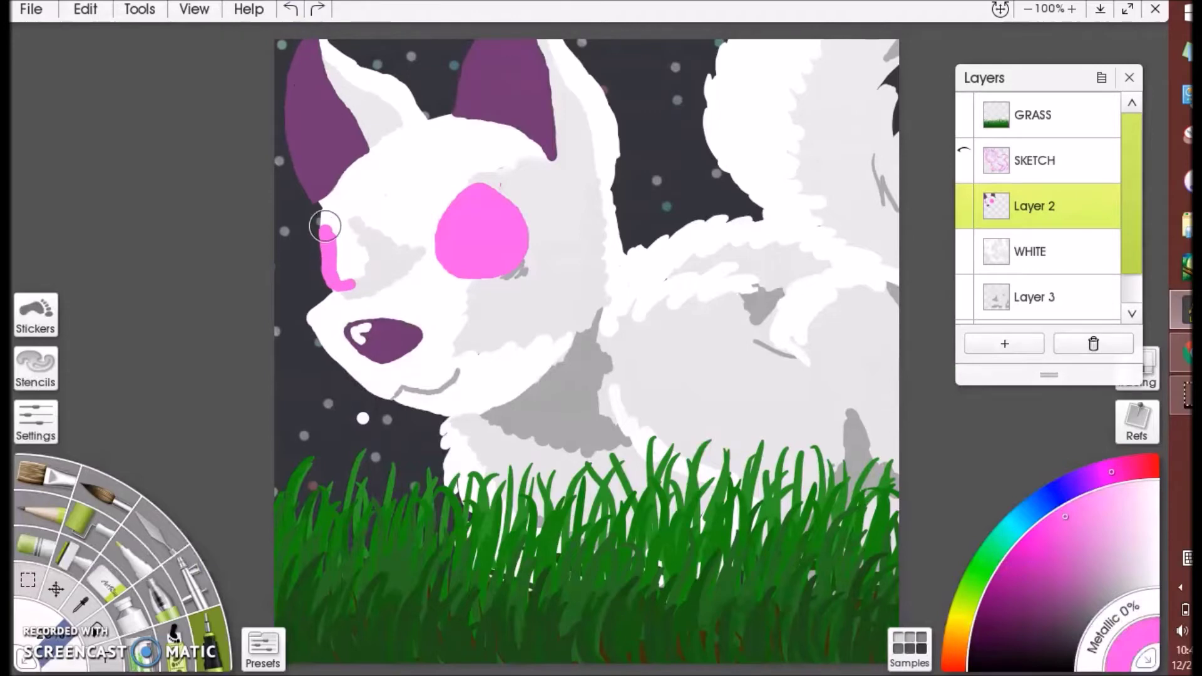
{"action": "left_click_drag", "start_coordinate": [325, 245], "coordinate": [341, 281]}
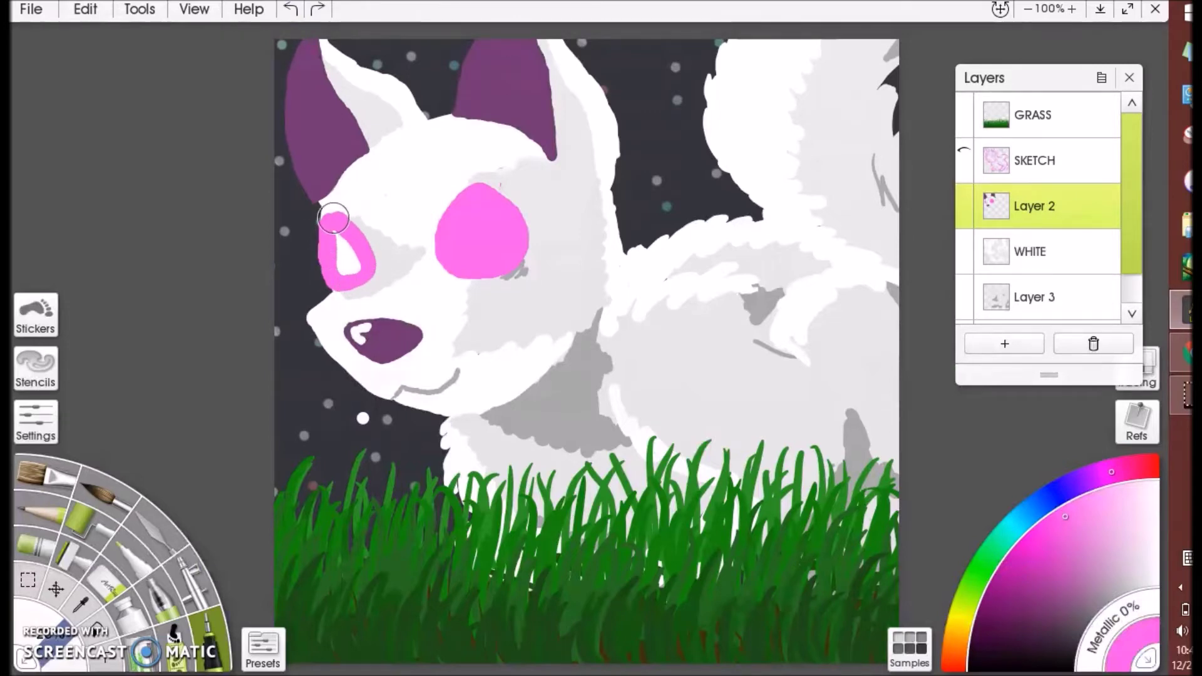
{"action": "left_click", "coordinate": [290, 8]}
{"action": "left_click_drag", "start_coordinate": [329, 219], "coordinate": [332, 281]}
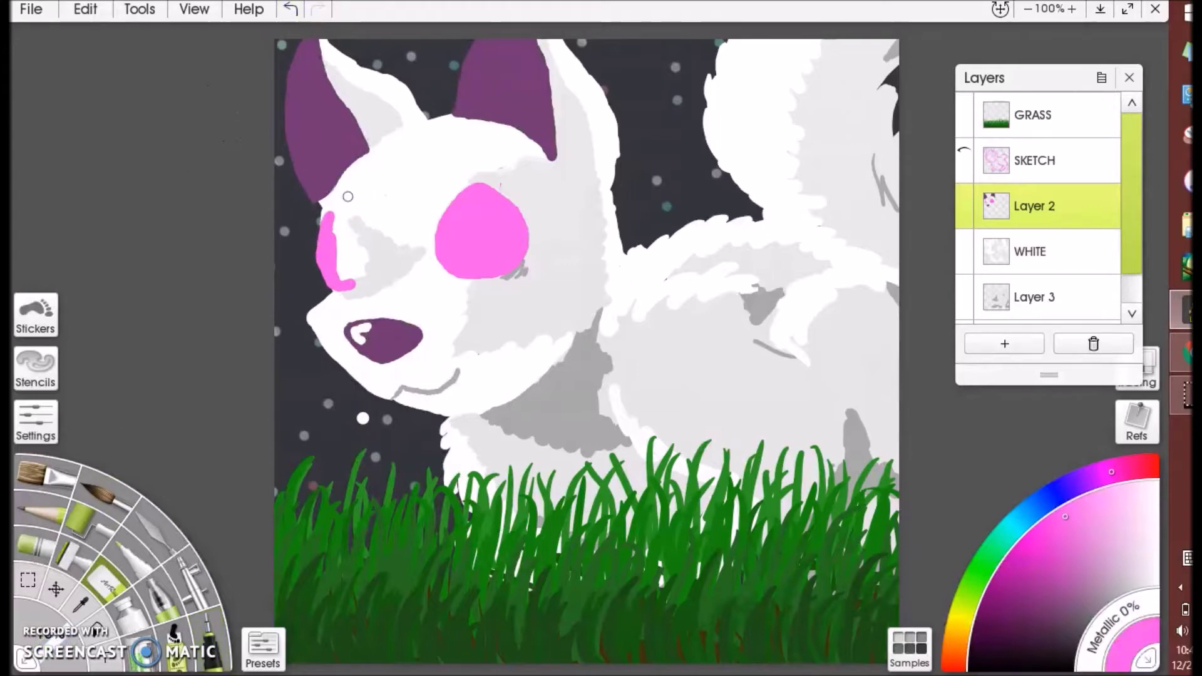
{"action": "left_click_drag", "start_coordinate": [327, 216], "coordinate": [363, 260]}
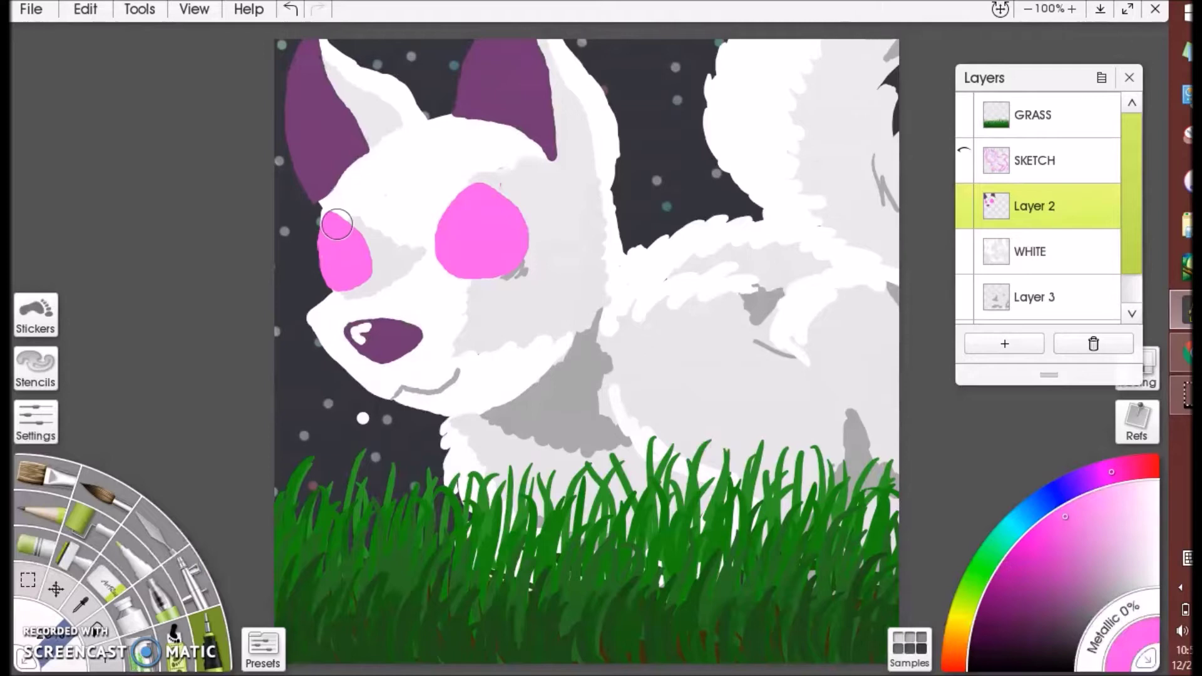
Paint solid black oval pupils in the upper part of both pink eyes on Layer 2, redoing the far one
{"action": "left_click", "coordinate": [968, 670]}
{"action": "mouse_move", "coordinate": [478, 193]}
{"action": "left_mouse_down"}
{"action": "mouse_move", "coordinate": [497, 250]}
{"action": "mouse_move", "coordinate": [488, 200]}
{"action": "mouse_move", "coordinate": [496, 226]}
{"action": "left_mouse_up"}
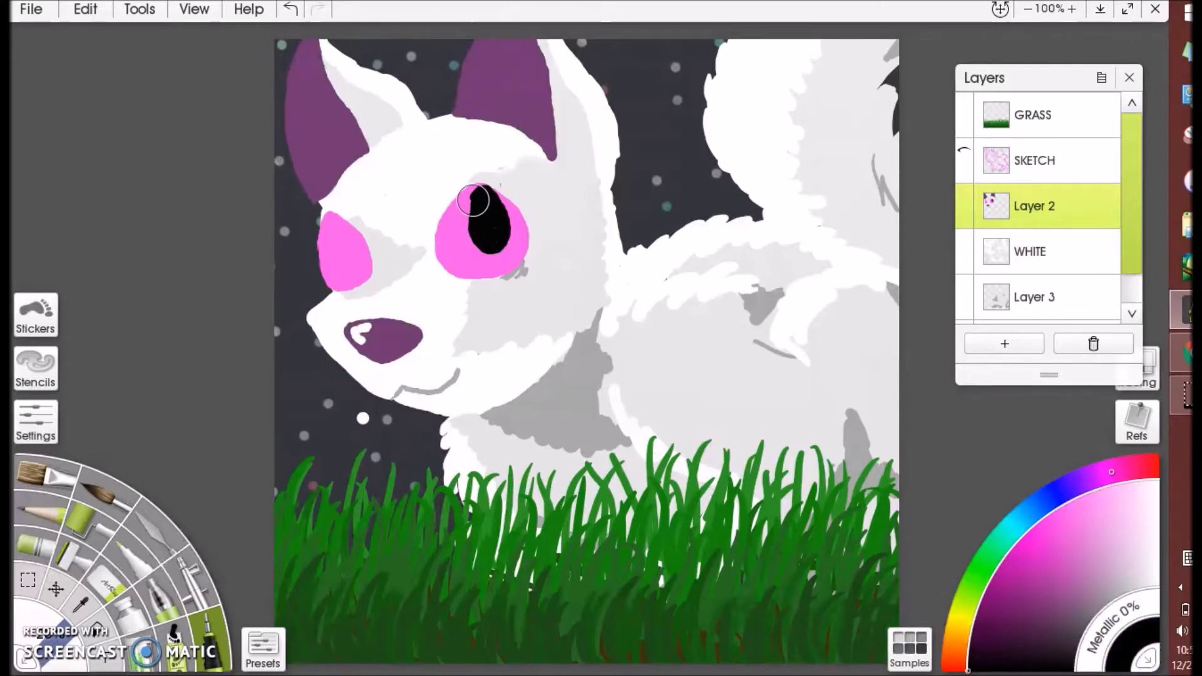
{"action": "left_click_drag", "start_coordinate": [482, 189], "coordinate": [470, 236]}
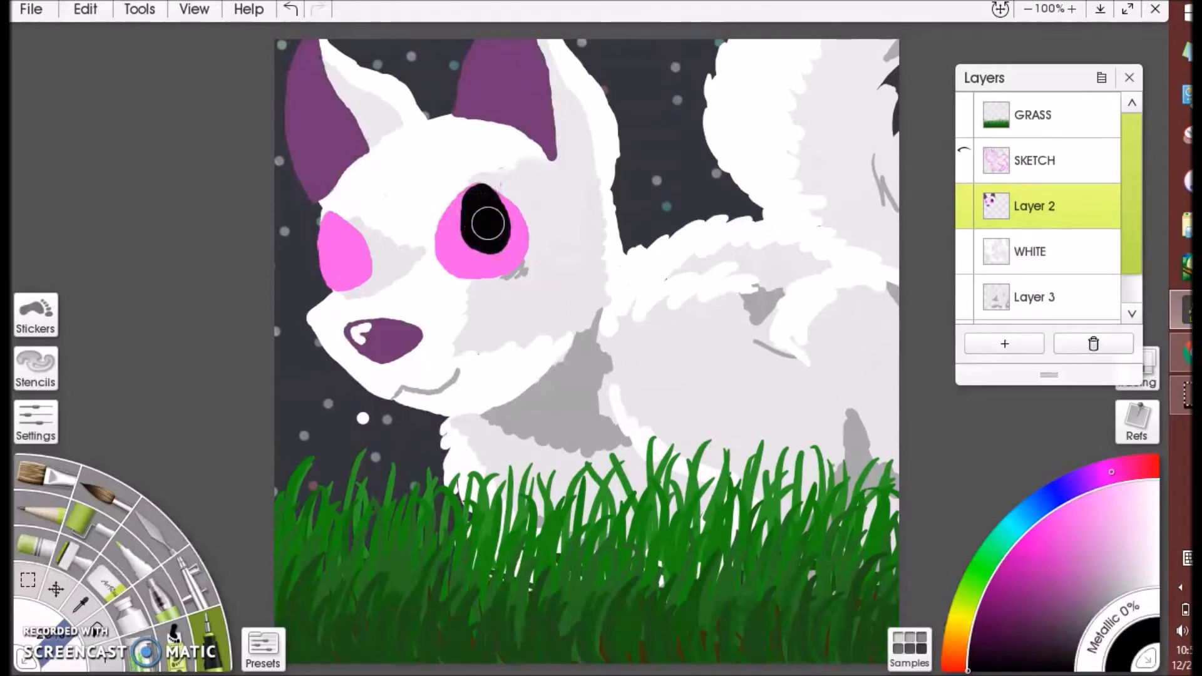
{"action": "mouse_move", "coordinate": [340, 225]}
{"action": "left_mouse_down"}
{"action": "mouse_move", "coordinate": [331, 220]}
{"action": "mouse_move", "coordinate": [329, 257]}
{"action": "mouse_move", "coordinate": [344, 232]}
{"action": "mouse_move", "coordinate": [332, 263]}
{"action": "mouse_move", "coordinate": [346, 263]}
{"action": "mouse_move", "coordinate": [344, 228]}
{"action": "left_mouse_up"}
{"action": "left_click", "coordinate": [289, 9]}
{"action": "left_click", "coordinate": [290, 9]}
Add a large white highlight at each pupil's outer upper edge and small white dots in the near eye's lower part
{"action": "left_click", "coordinate": [1095, 505]}
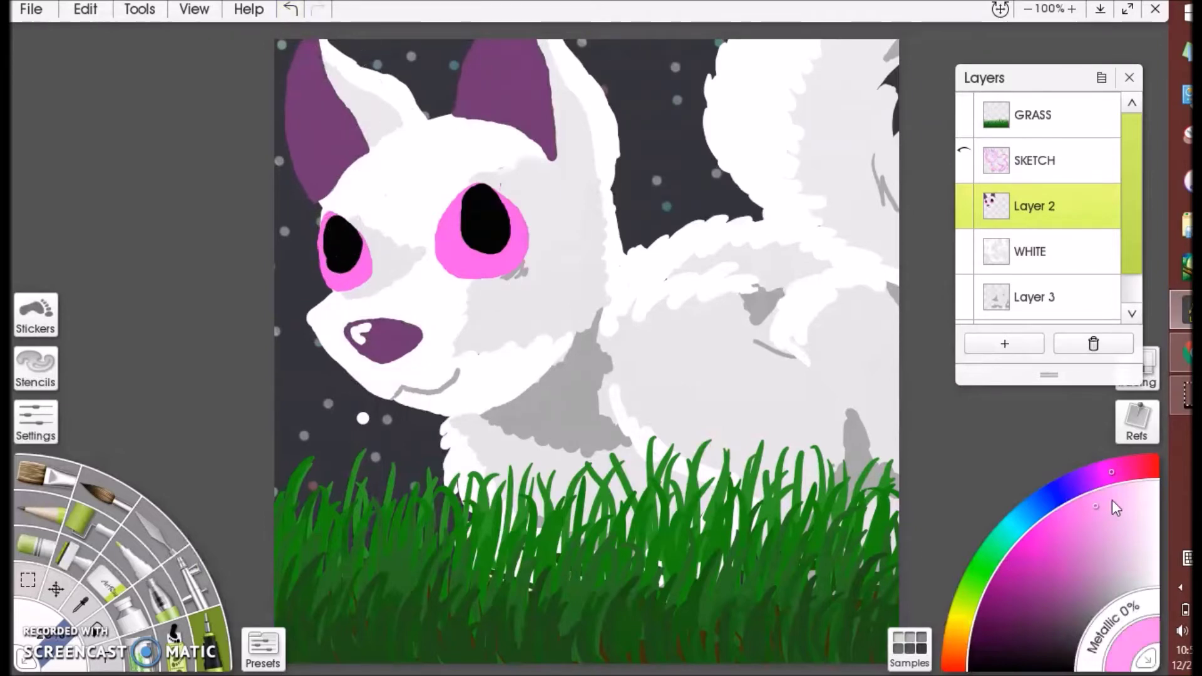
{"action": "left_click_drag", "start_coordinate": [1116, 507], "coordinate": [1159, 488]}
{"action": "left_click", "coordinate": [325, 235]}
{"action": "left_click_drag", "start_coordinate": [323, 232], "coordinate": [326, 237]}
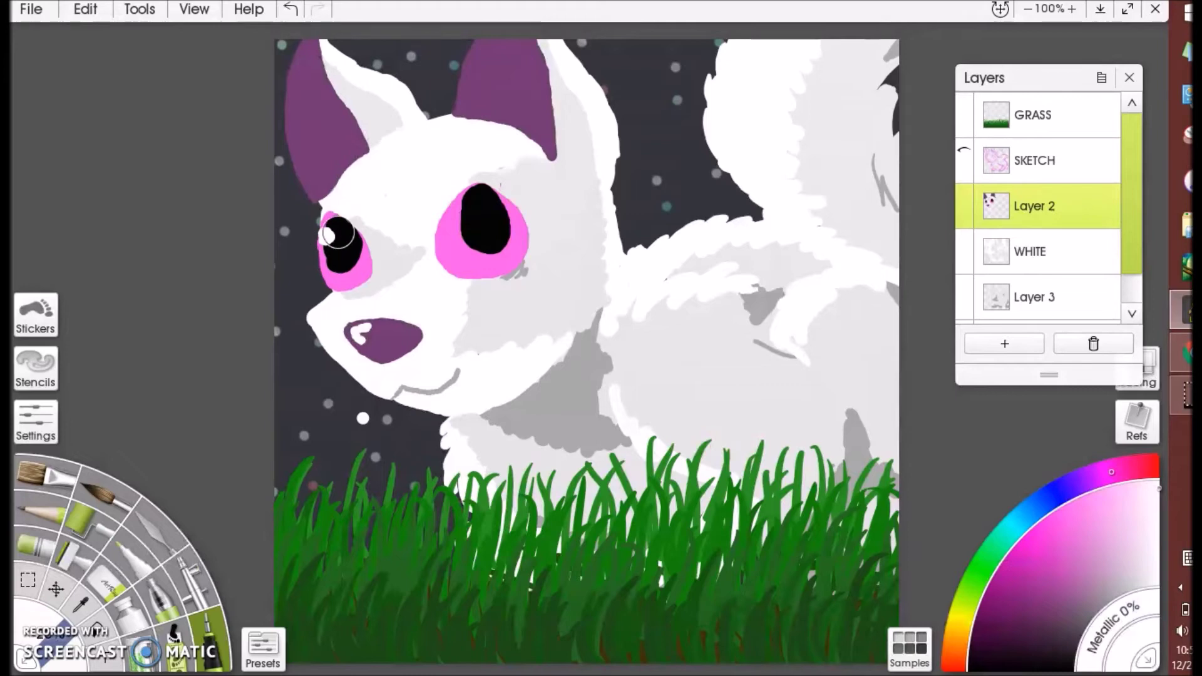
{"action": "left_click_drag", "start_coordinate": [453, 217], "coordinate": [459, 216]}
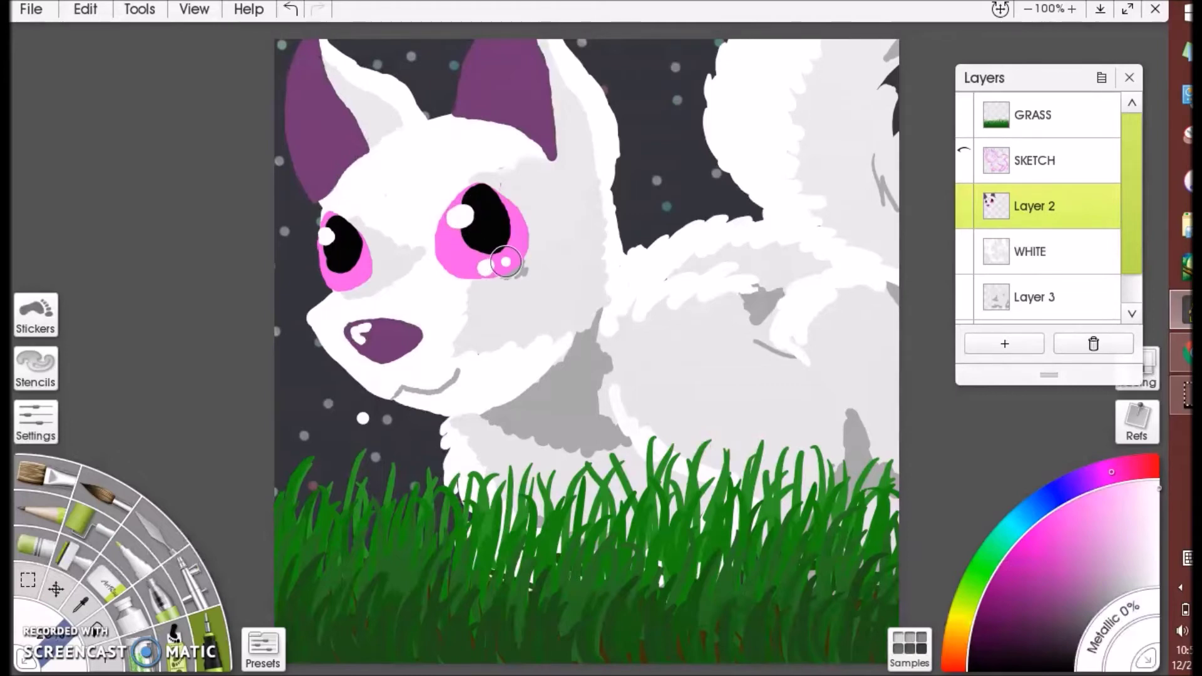
Dot three small white highlights along the lower part of the far eye, redoing the first one
{"action": "left_click", "coordinate": [345, 276]}
{"action": "left_click", "coordinate": [290, 11]}
{"action": "left_click", "coordinate": [356, 272]}
{"action": "left_click", "coordinate": [365, 265]}
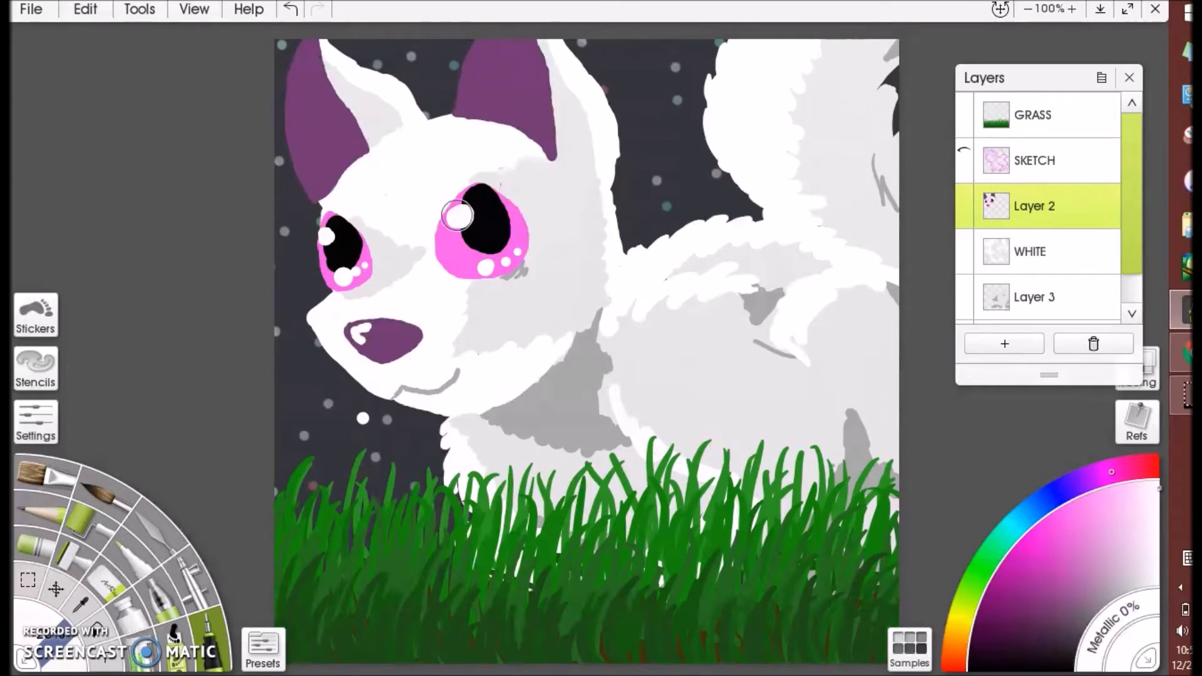
Sign the painting in dark red on the GRASS layer in the canvas's lower-left corner, undoing the first strokes and using a smaller brush
{"action": "left_click_drag", "start_coordinate": [1111, 494], "coordinate": [1157, 500]}
{"action": "left_click", "coordinate": [997, 594]}
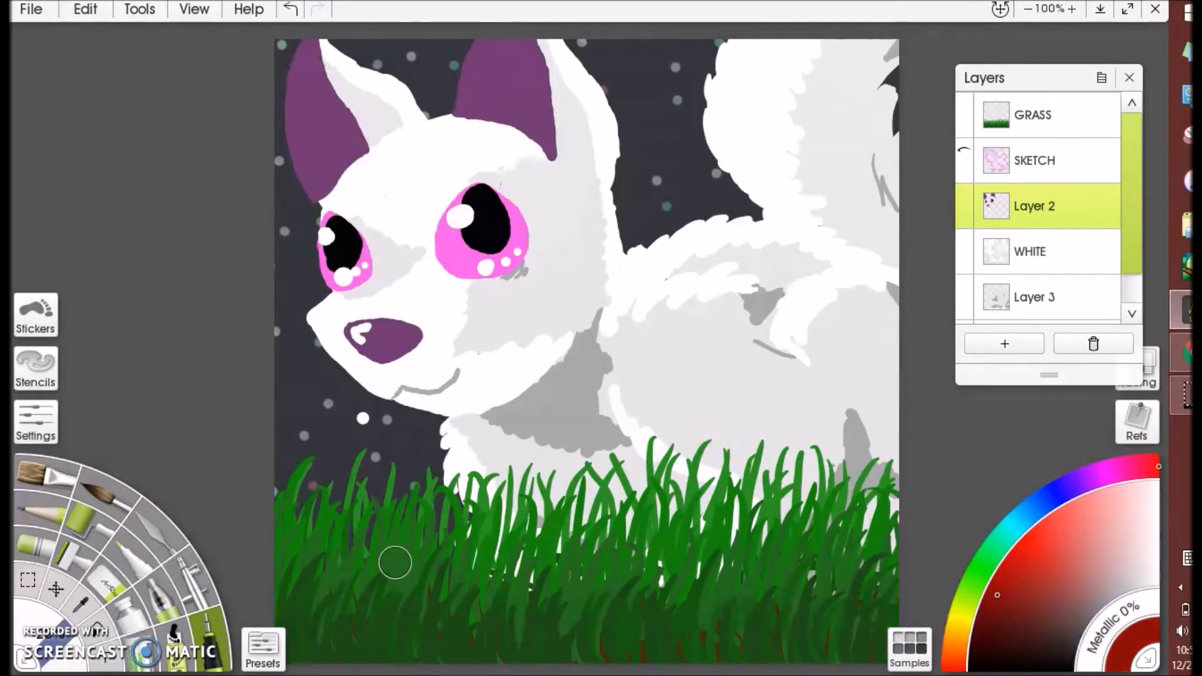
{"action": "left_click", "coordinate": [1066, 134]}
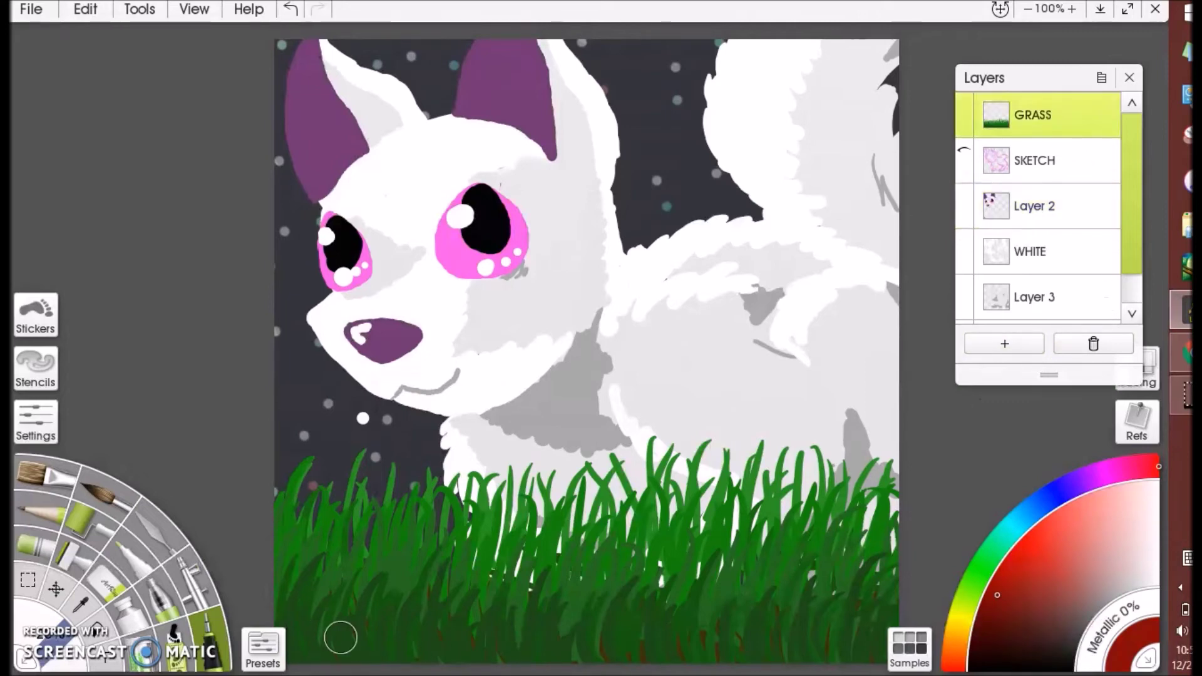
{"action": "left_click_drag", "start_coordinate": [290, 642], "coordinate": [319, 623]}
{"action": "left_click", "coordinate": [290, 8]}
{"action": "left_click", "coordinate": [74, 657]}
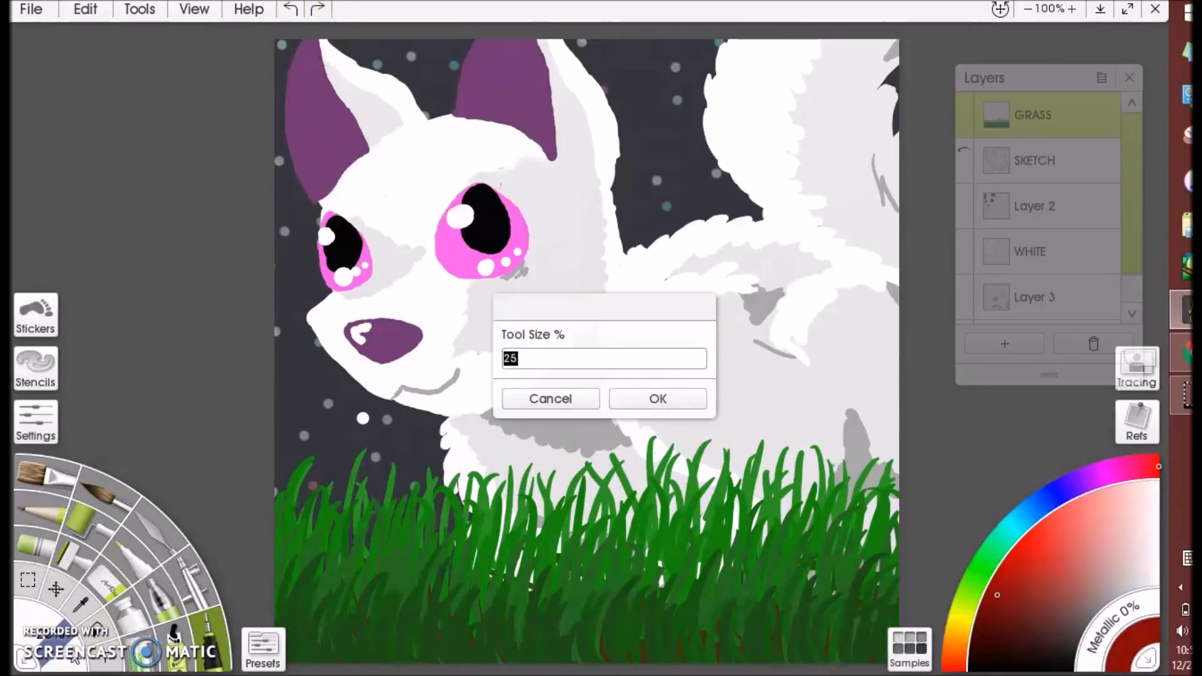
{"action": "key", "text": "Return"}
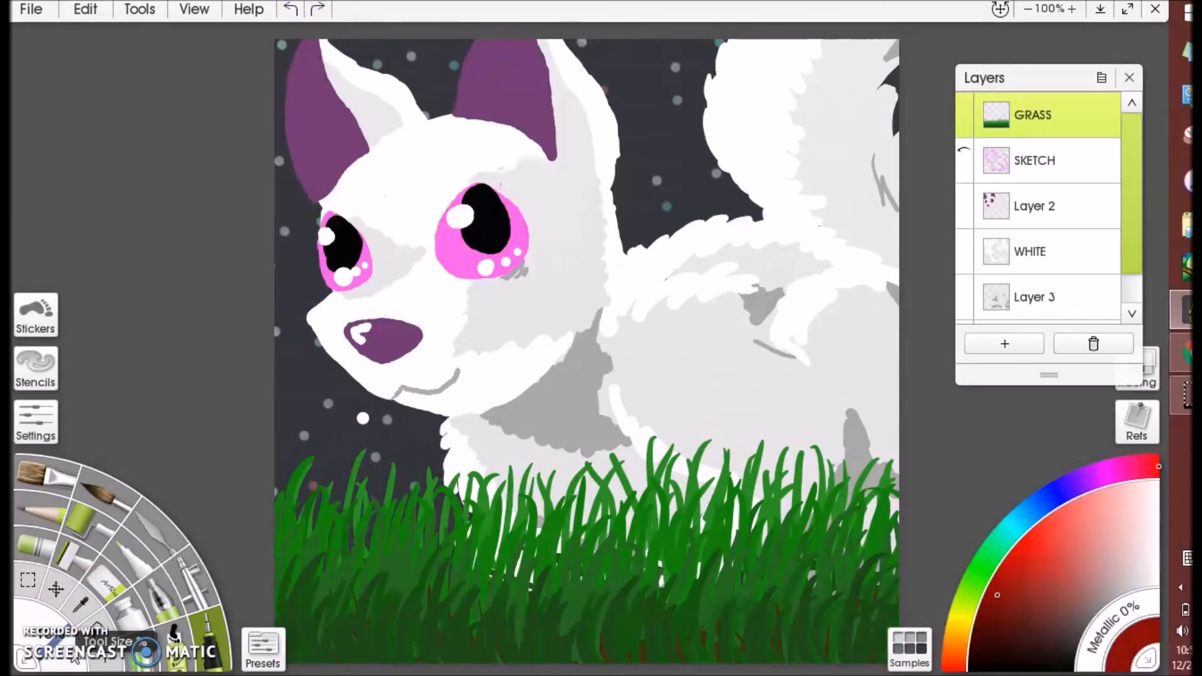
{"action": "mouse_move", "coordinate": [292, 624]}
{"action": "left_mouse_down"}
{"action": "mouse_move", "coordinate": [287, 657]}
{"action": "mouse_move", "coordinate": [316, 655]}
{"action": "left_mouse_up"}
{"action": "left_click", "coordinate": [290, 9]}
{"action": "mouse_move", "coordinate": [334, 612]}
{"action": "left_mouse_down"}
{"action": "mouse_move", "coordinate": [317, 614]}
{"action": "mouse_move", "coordinate": [369, 614]}
{"action": "left_mouse_up"}
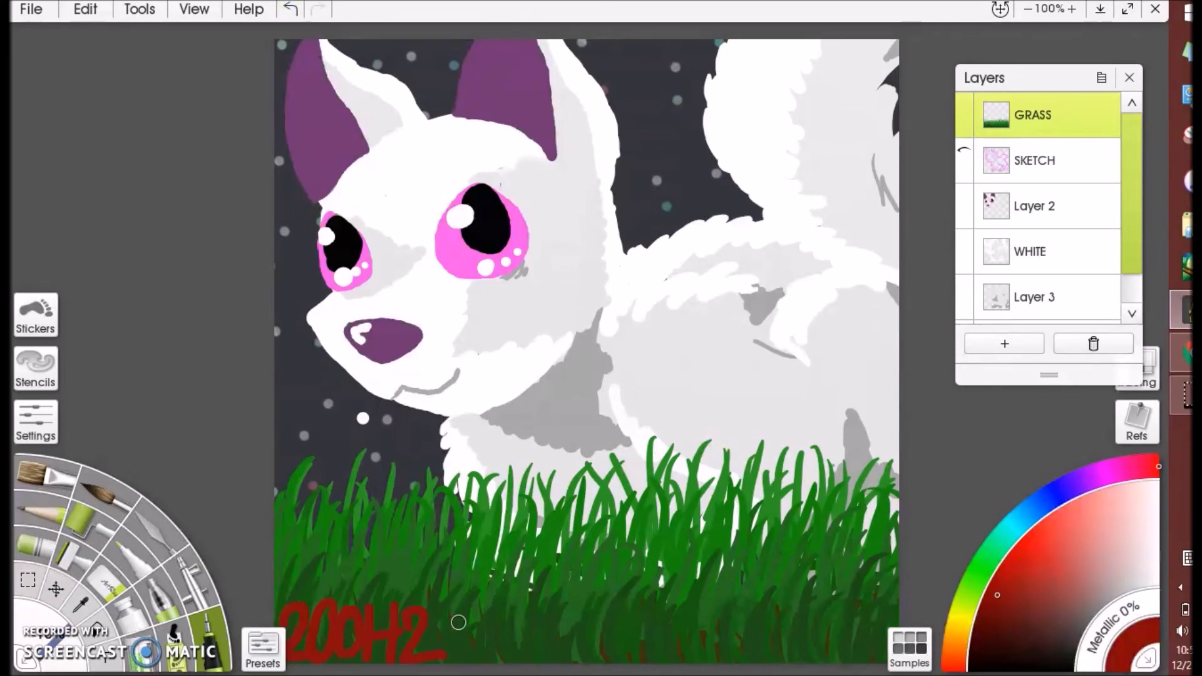